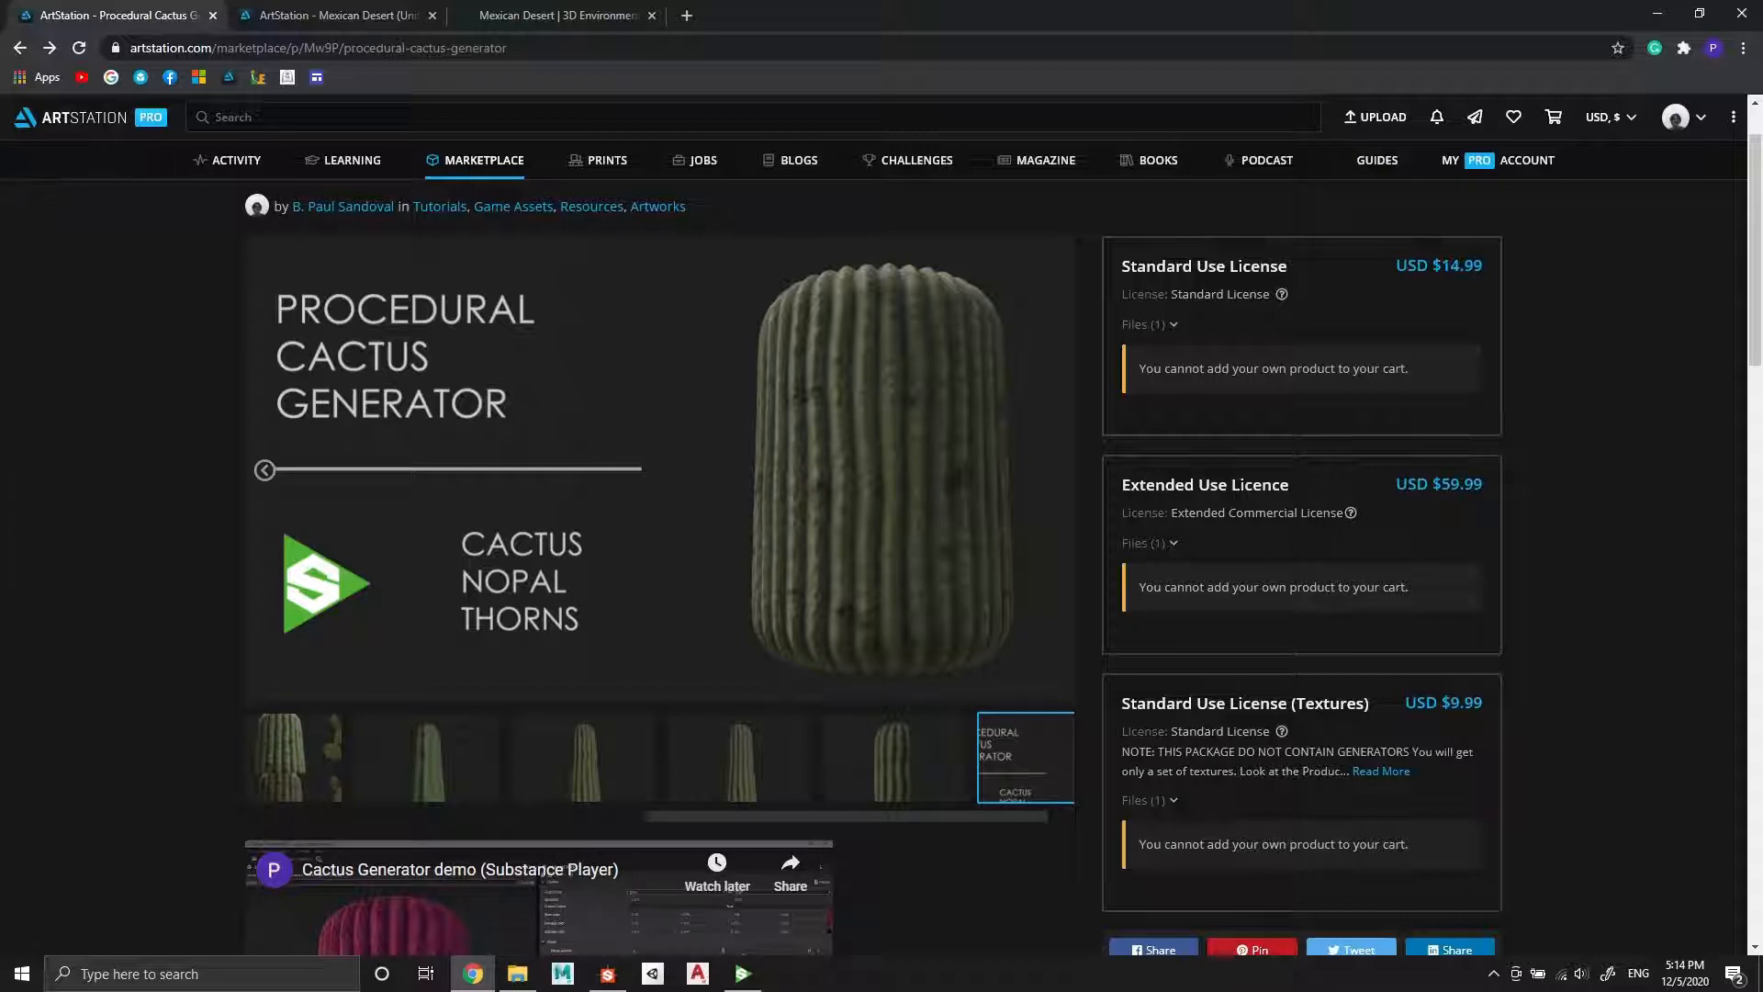
Switch to Substance Player and load Cactus.fbx from the Cactus_generator folder as the preview mesh
click(744, 976)
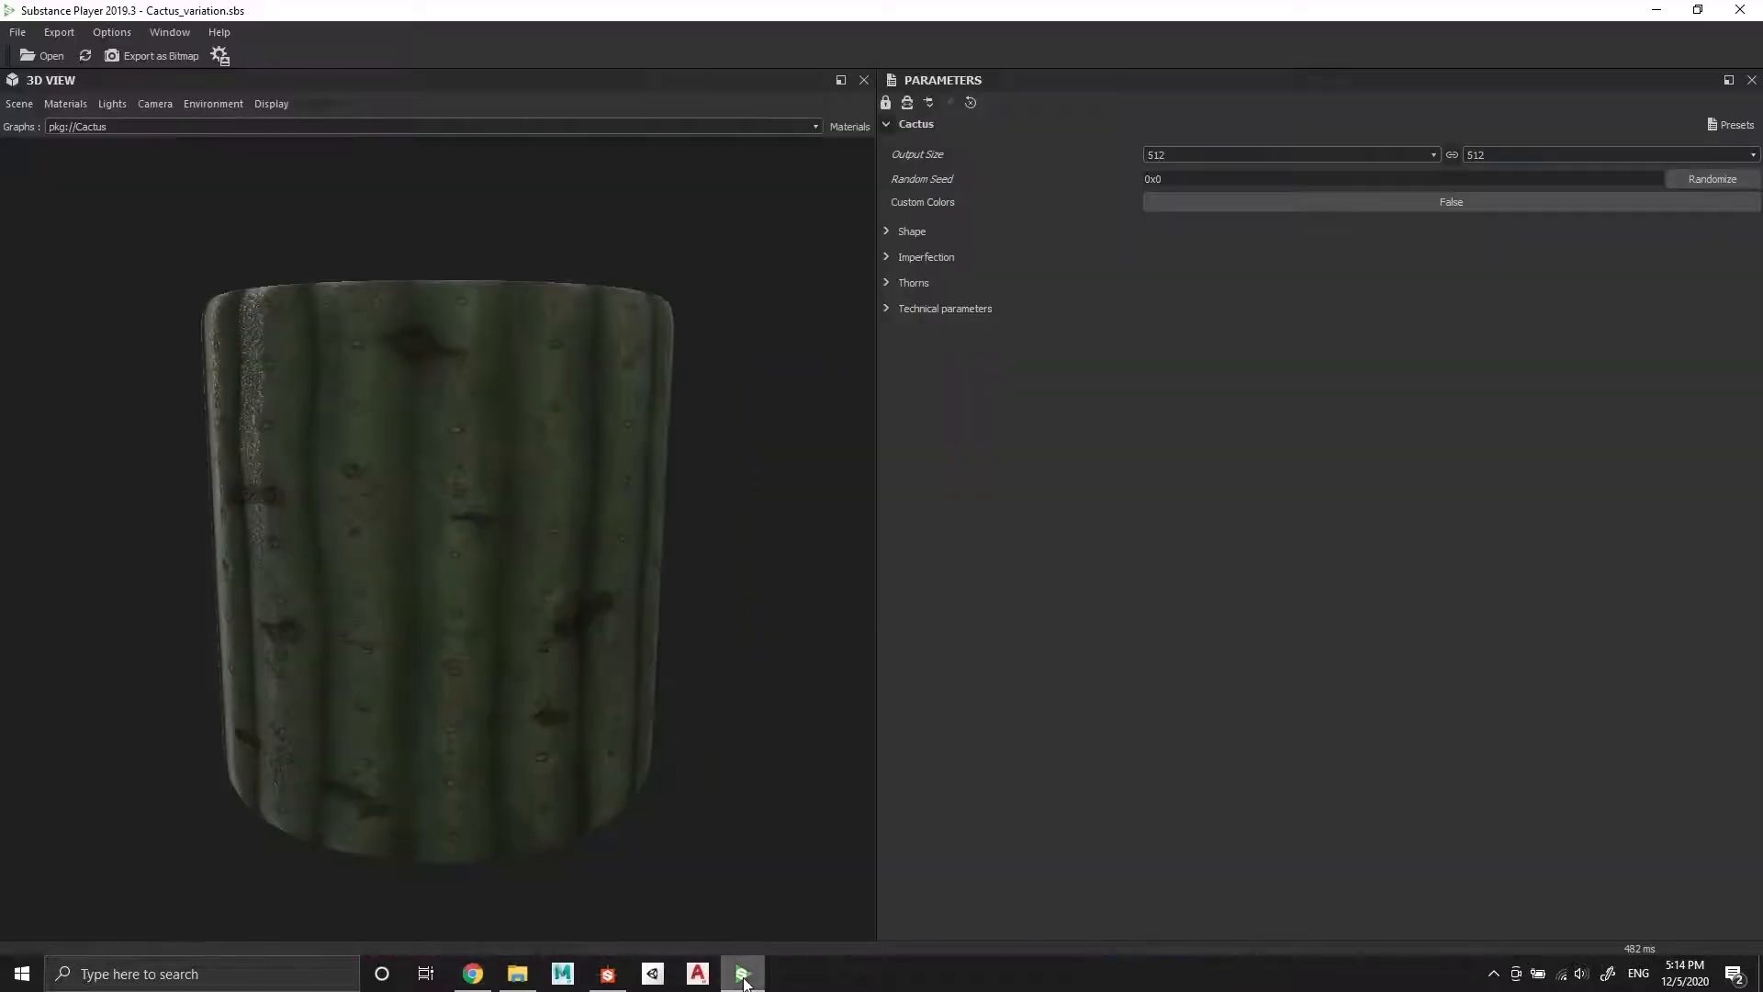
drag(498, 398, 642, 314)
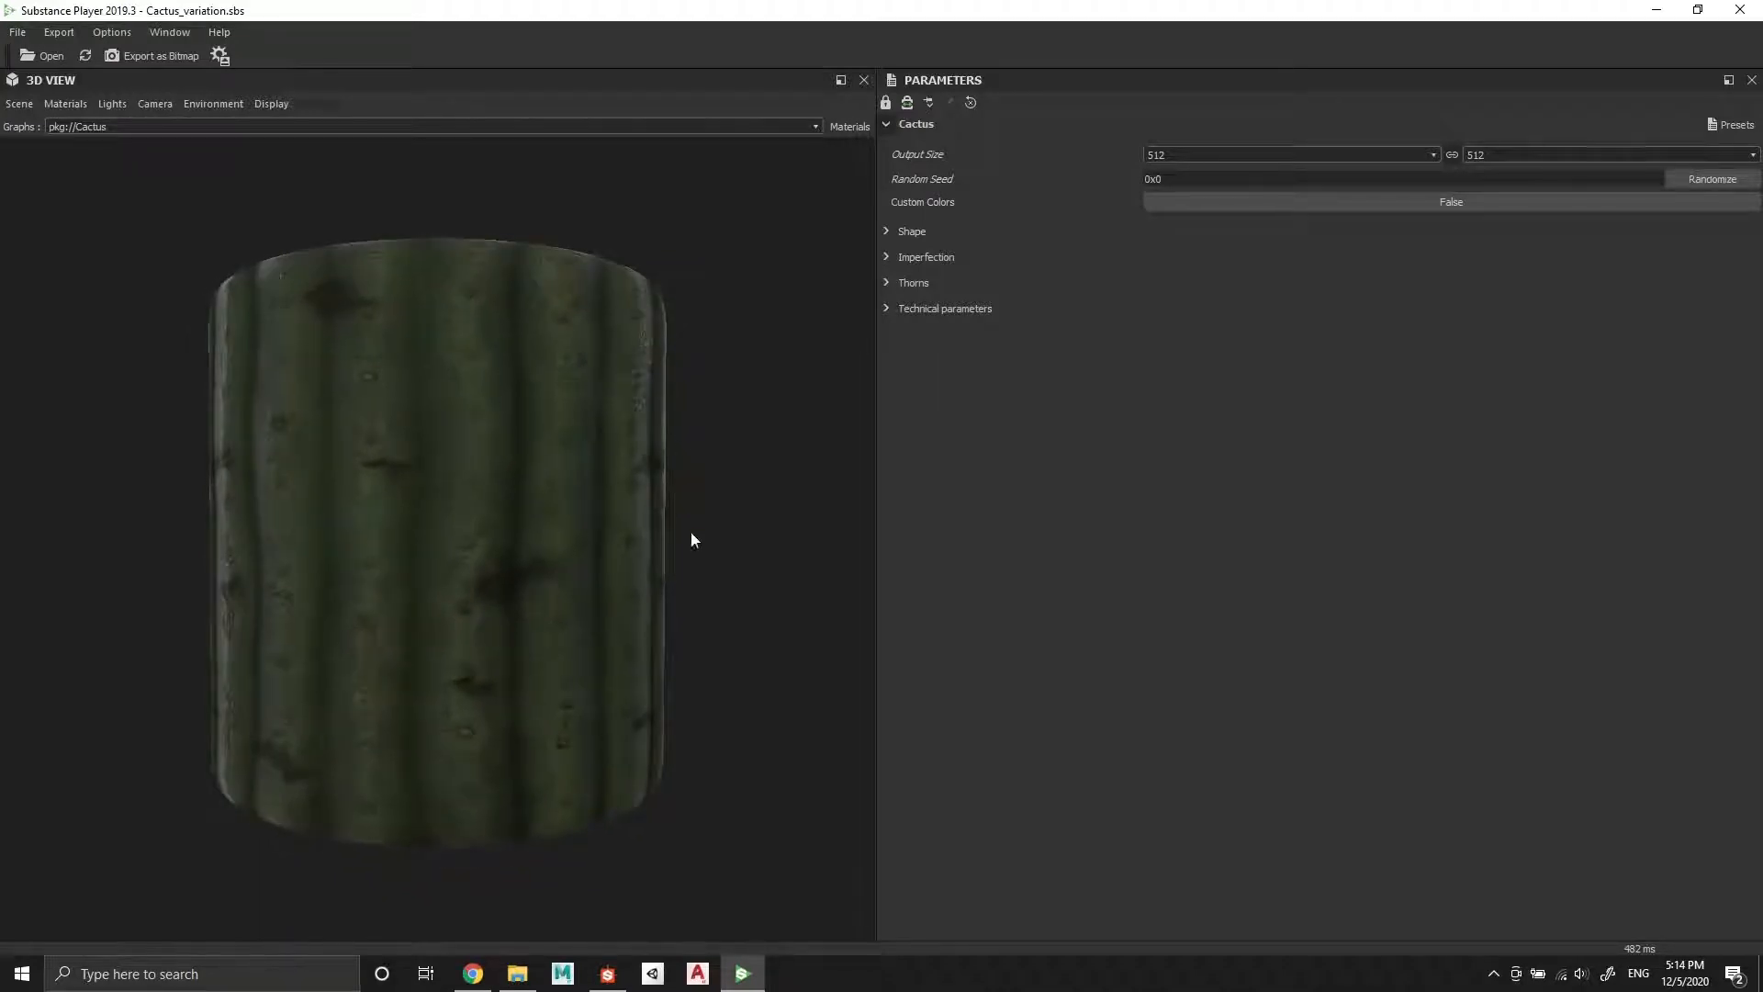
click(517, 977)
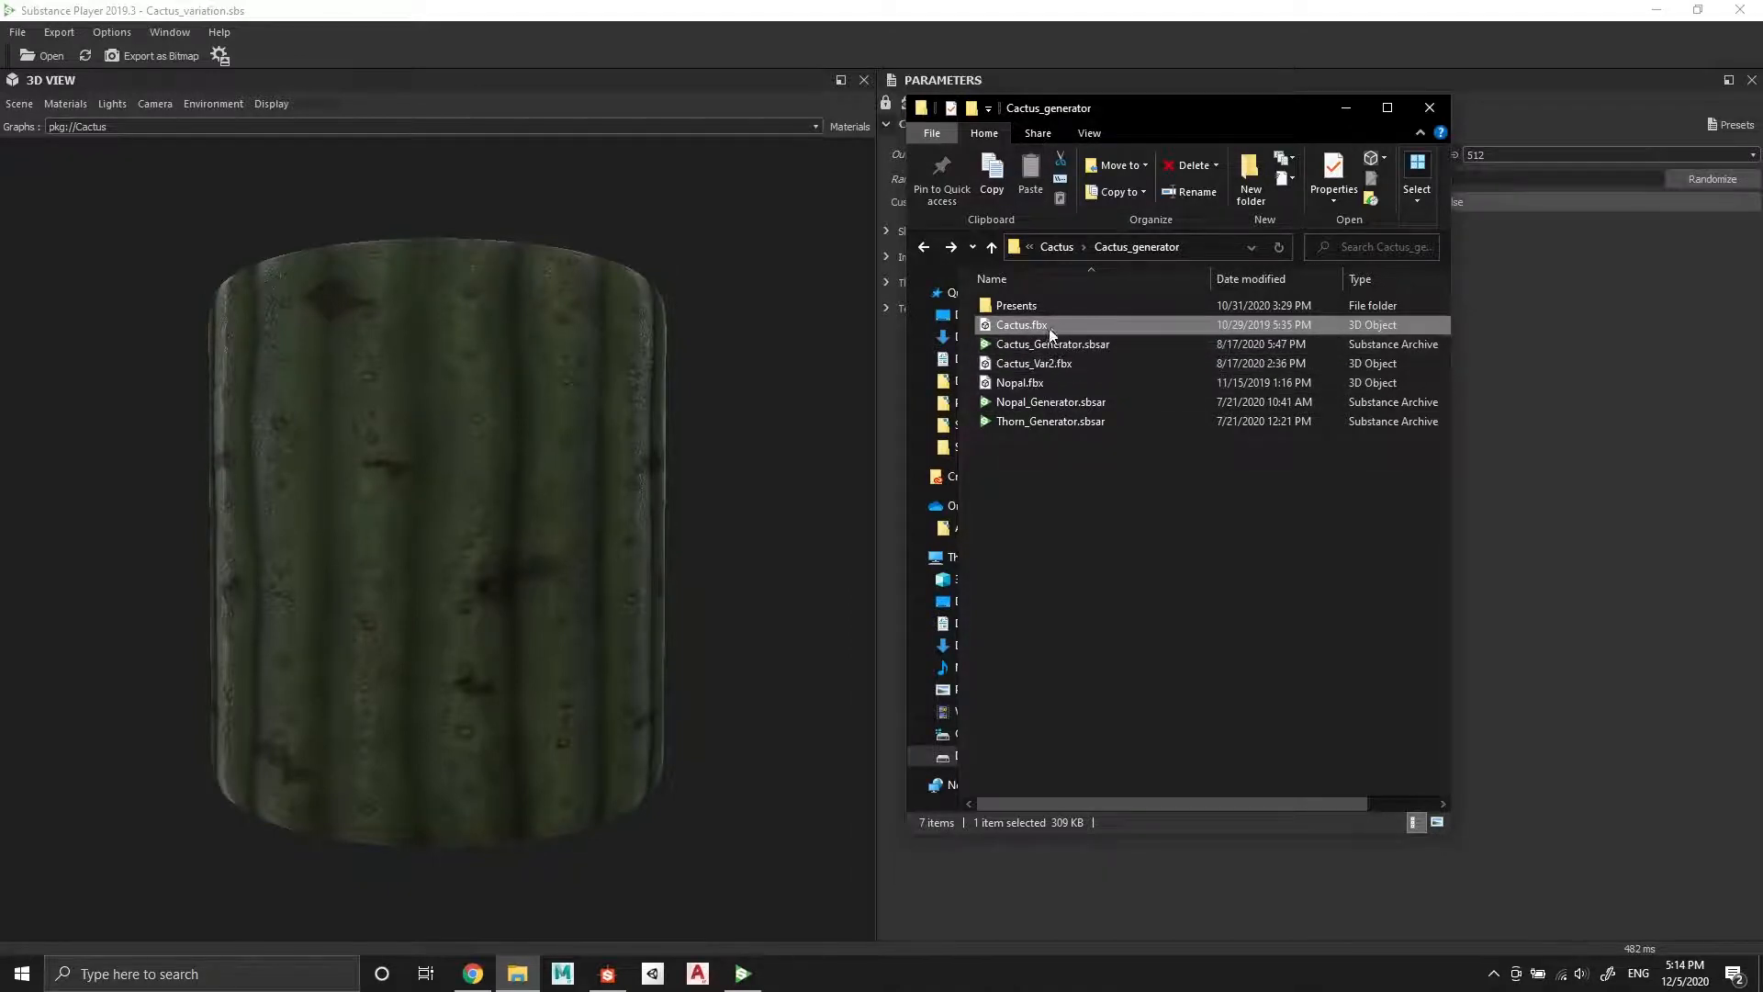
drag(1052, 332, 514, 378)
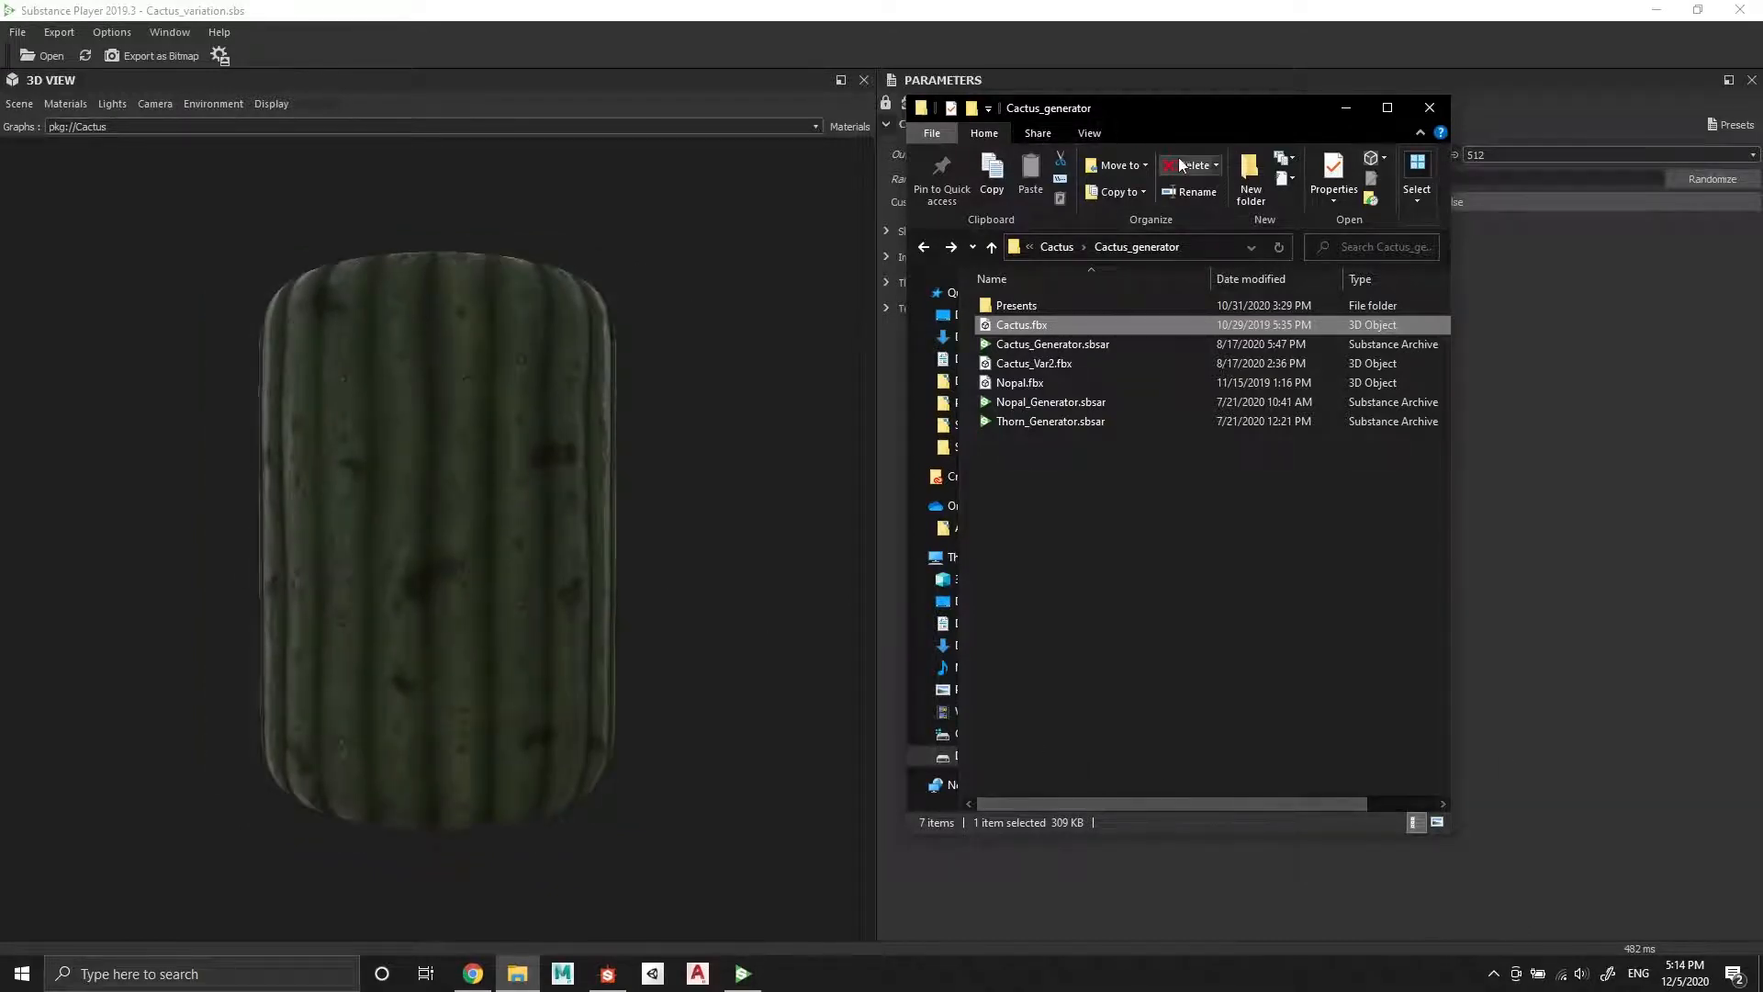
click(1348, 107)
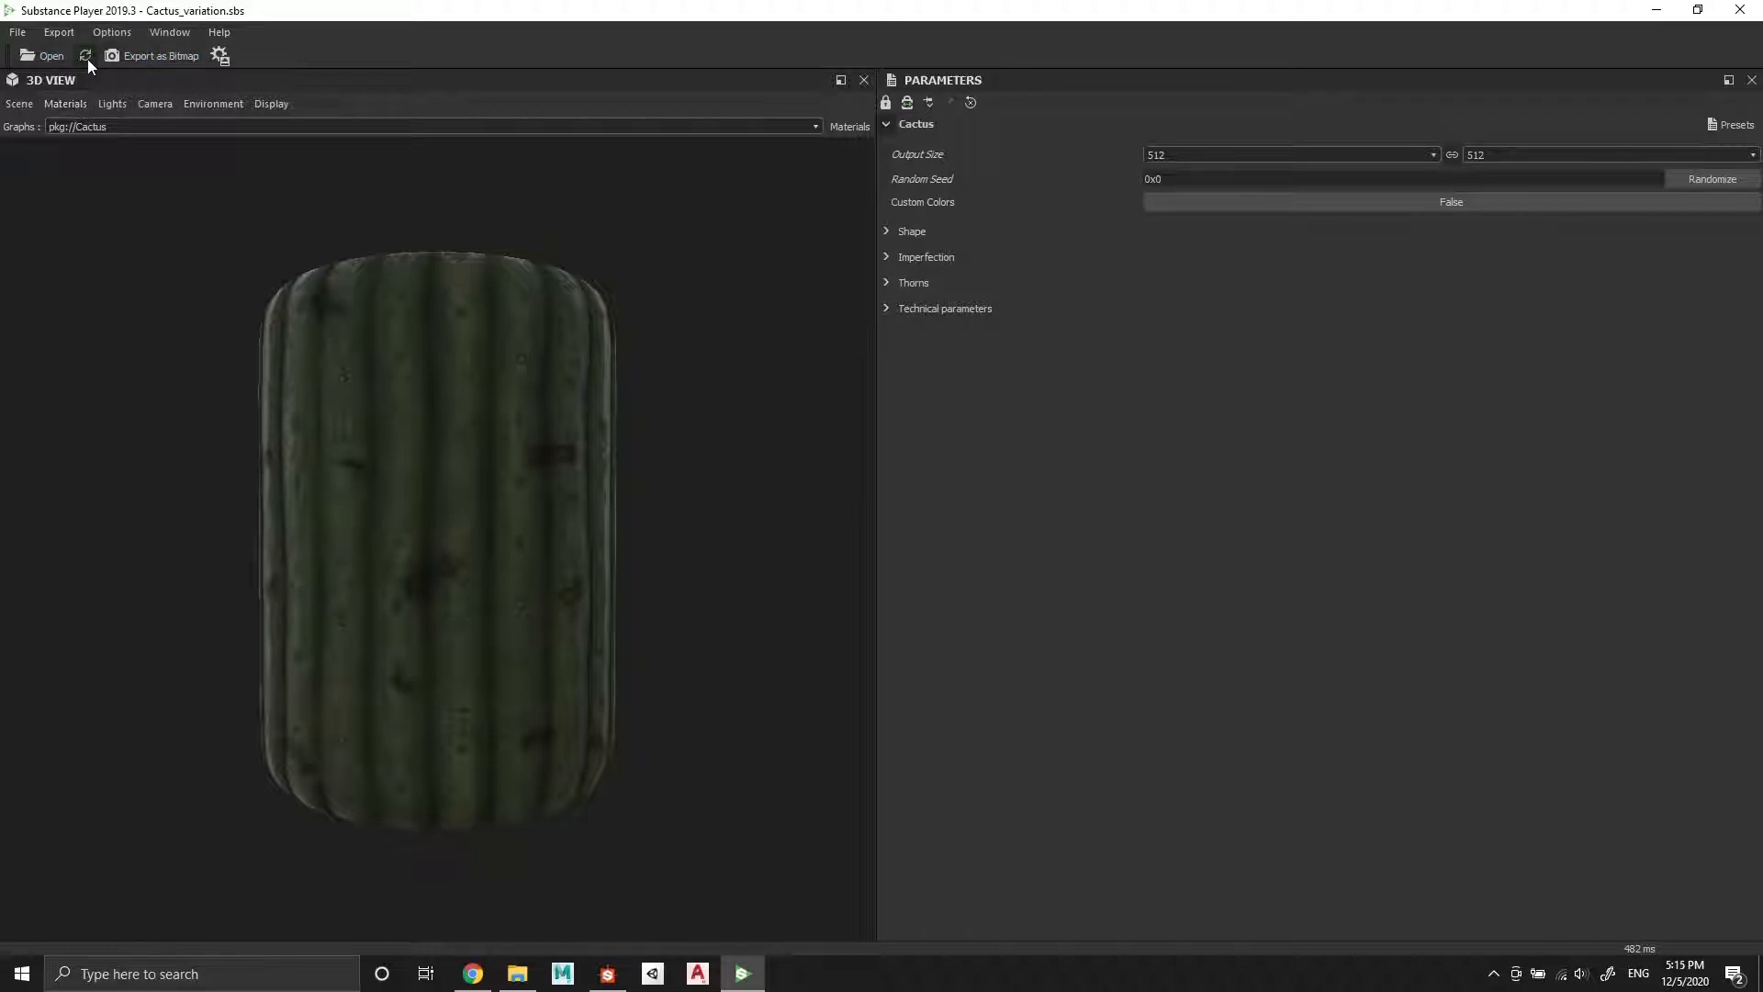
Raise the preview material's height scale to about 7 and hide the material settings again
click(60, 103)
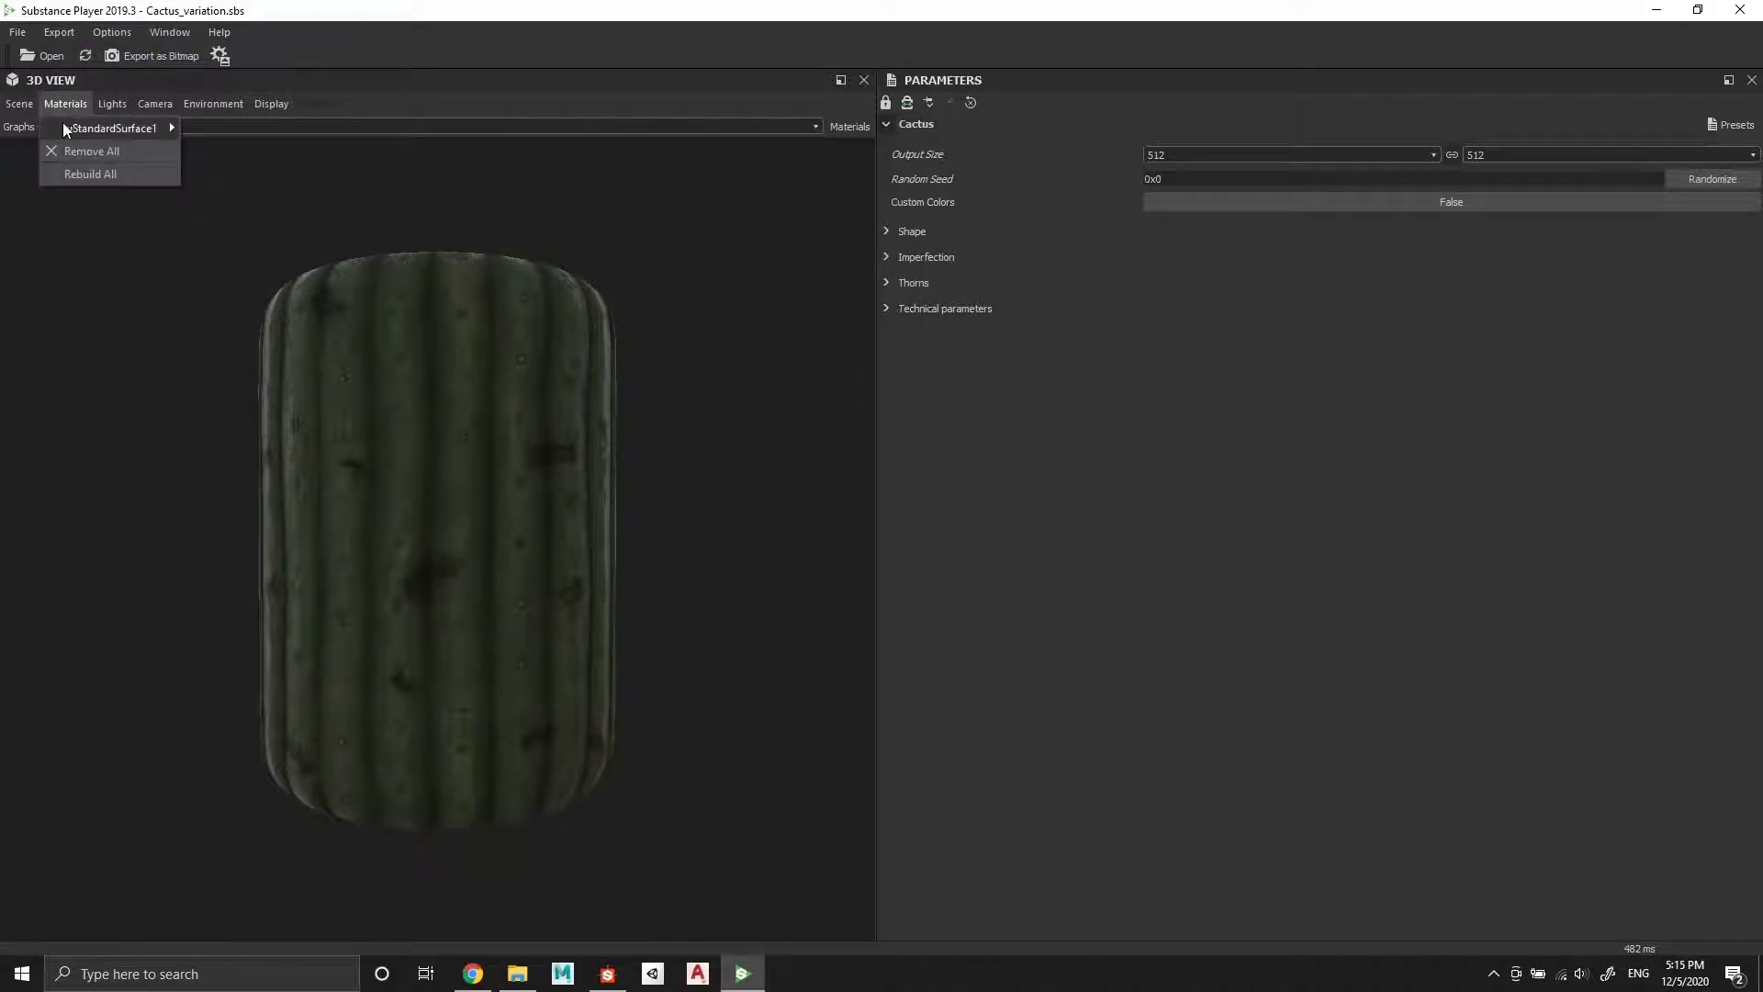
mouse_move(64, 127)
click(210, 130)
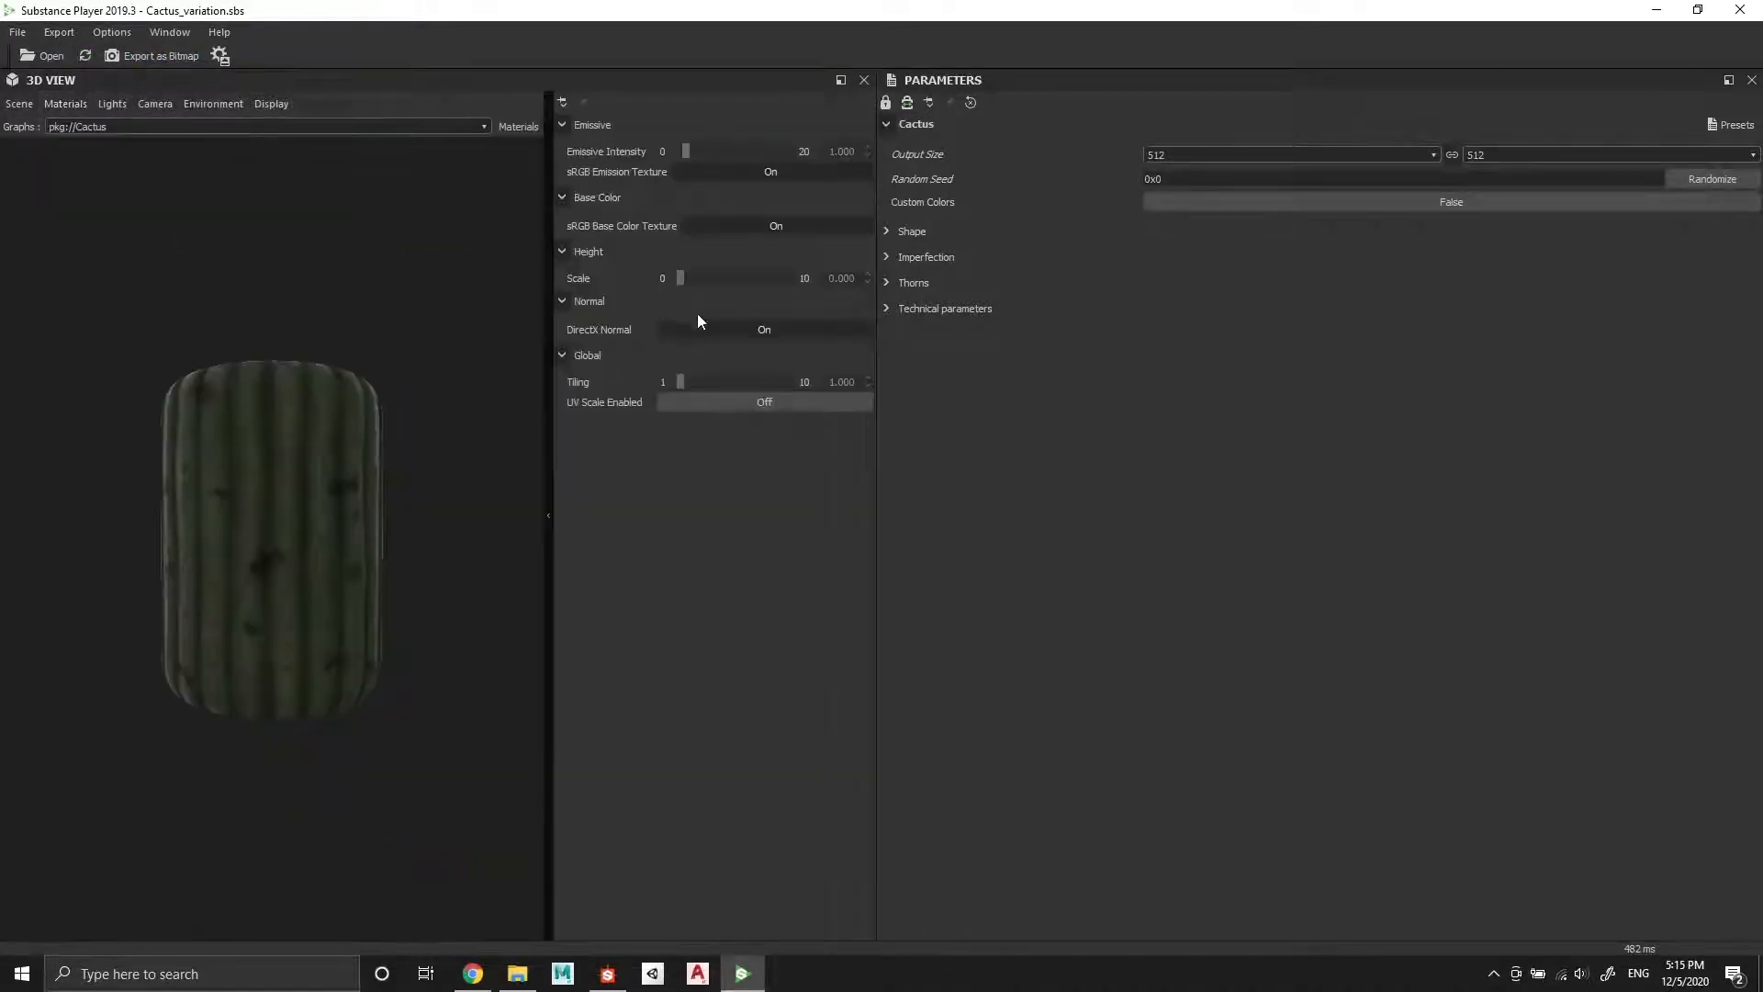
drag(681, 276, 759, 286)
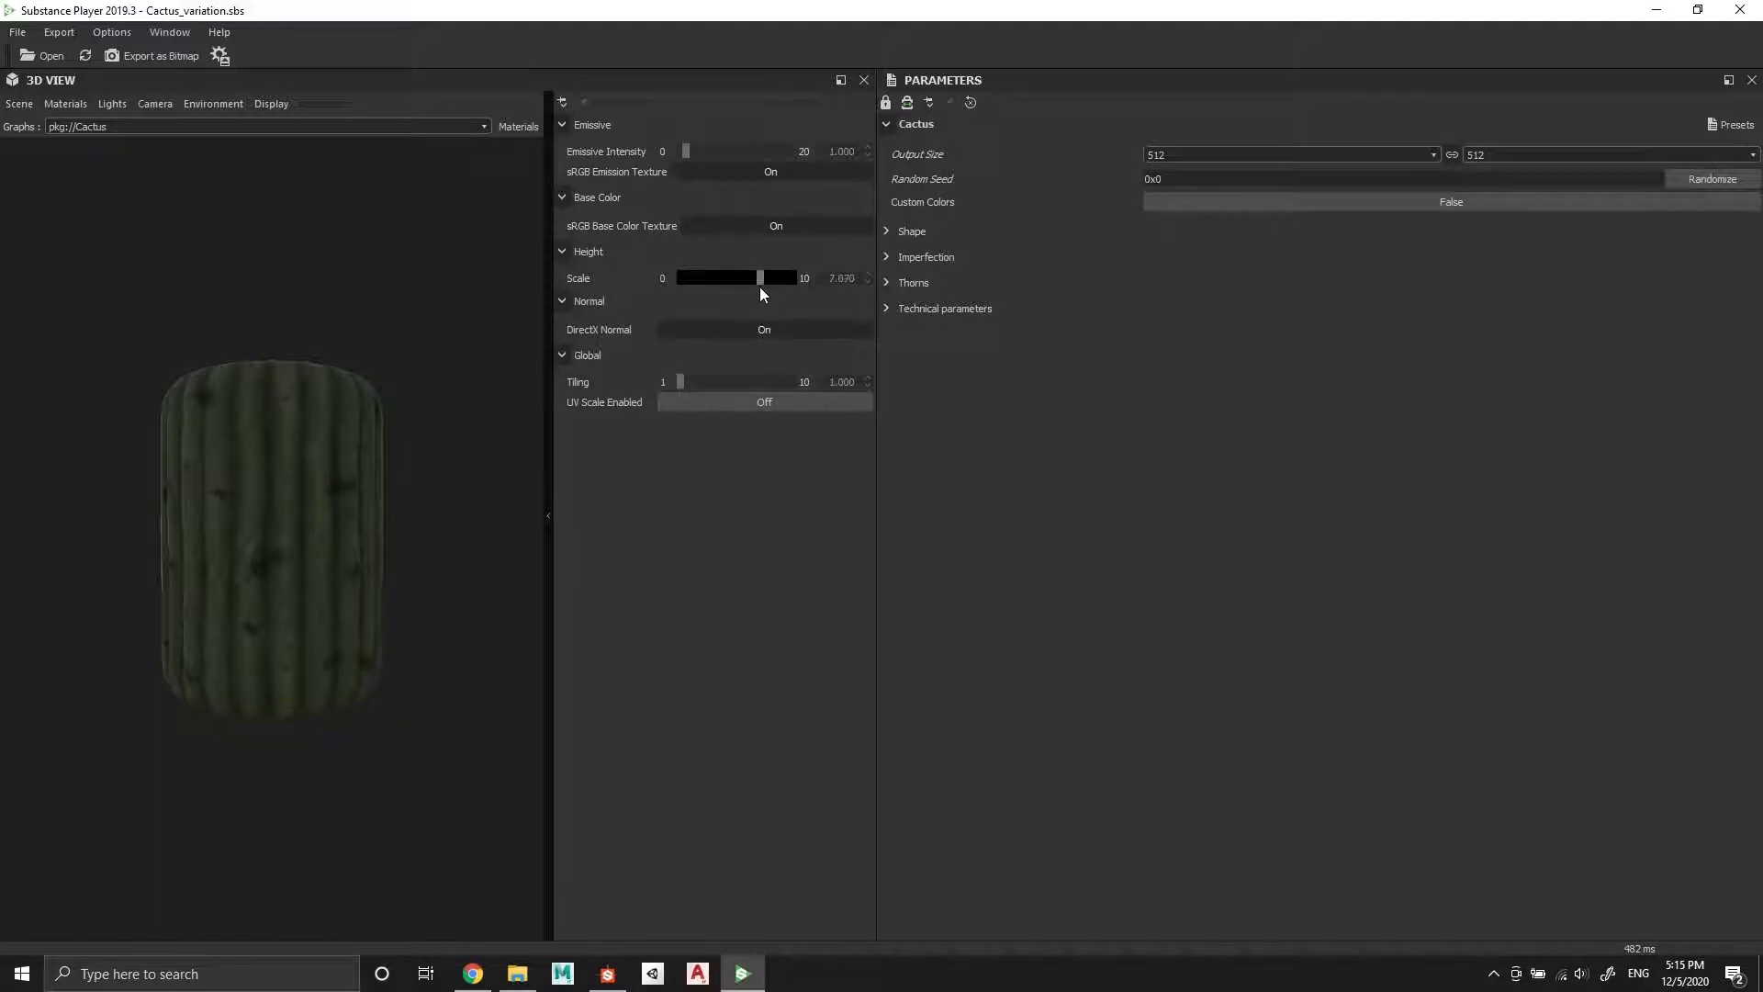
drag(554, 150, 827, 185)
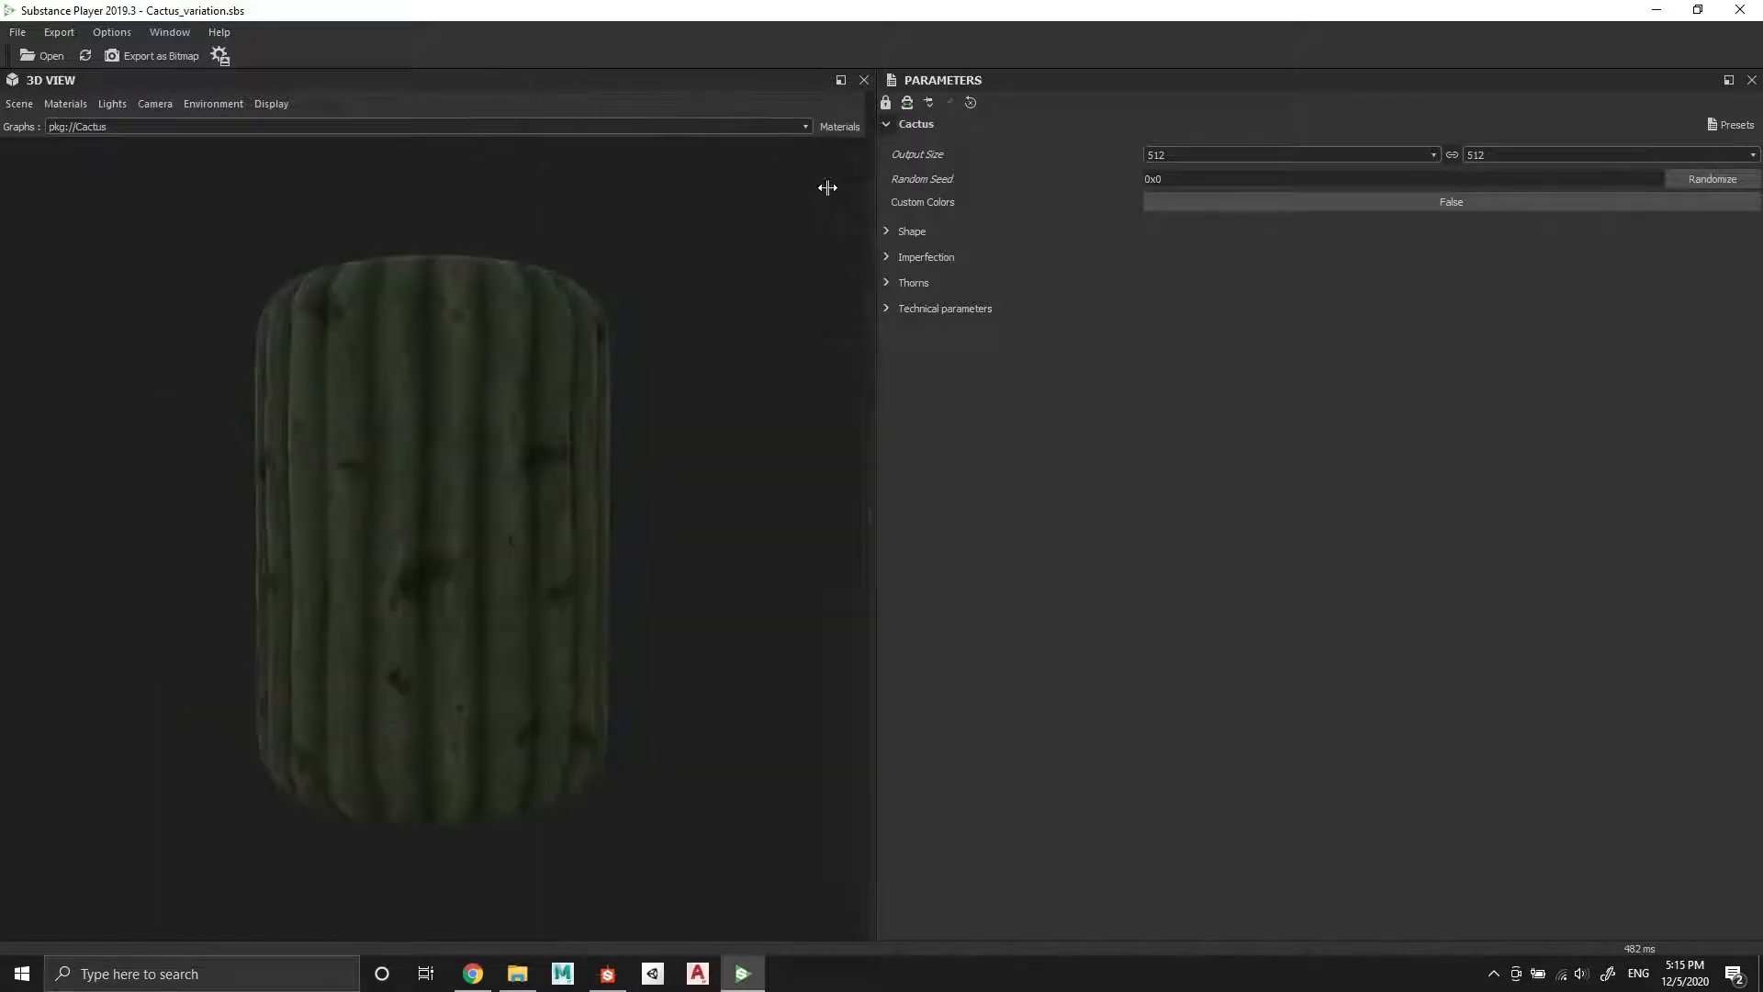
drag(478, 468, 533, 498)
scroll(533, 497, up, 2)
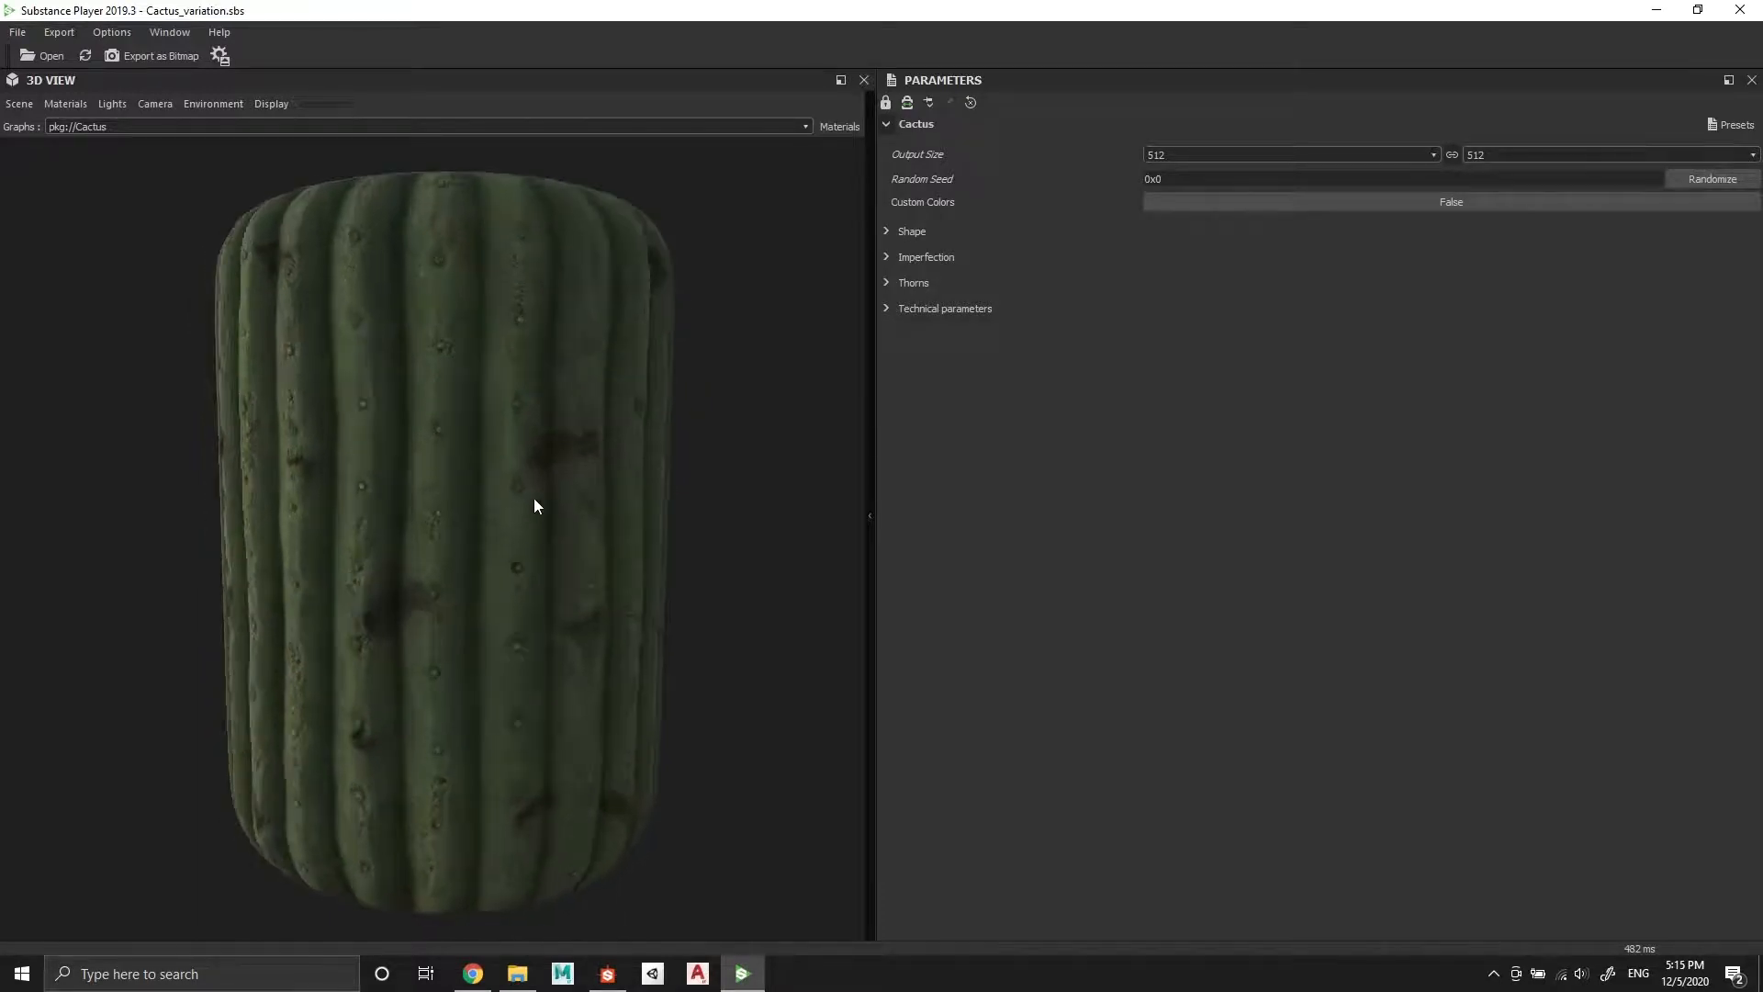
Set the output size of the Cactus graph to 2048 × 2048
click(1375, 152)
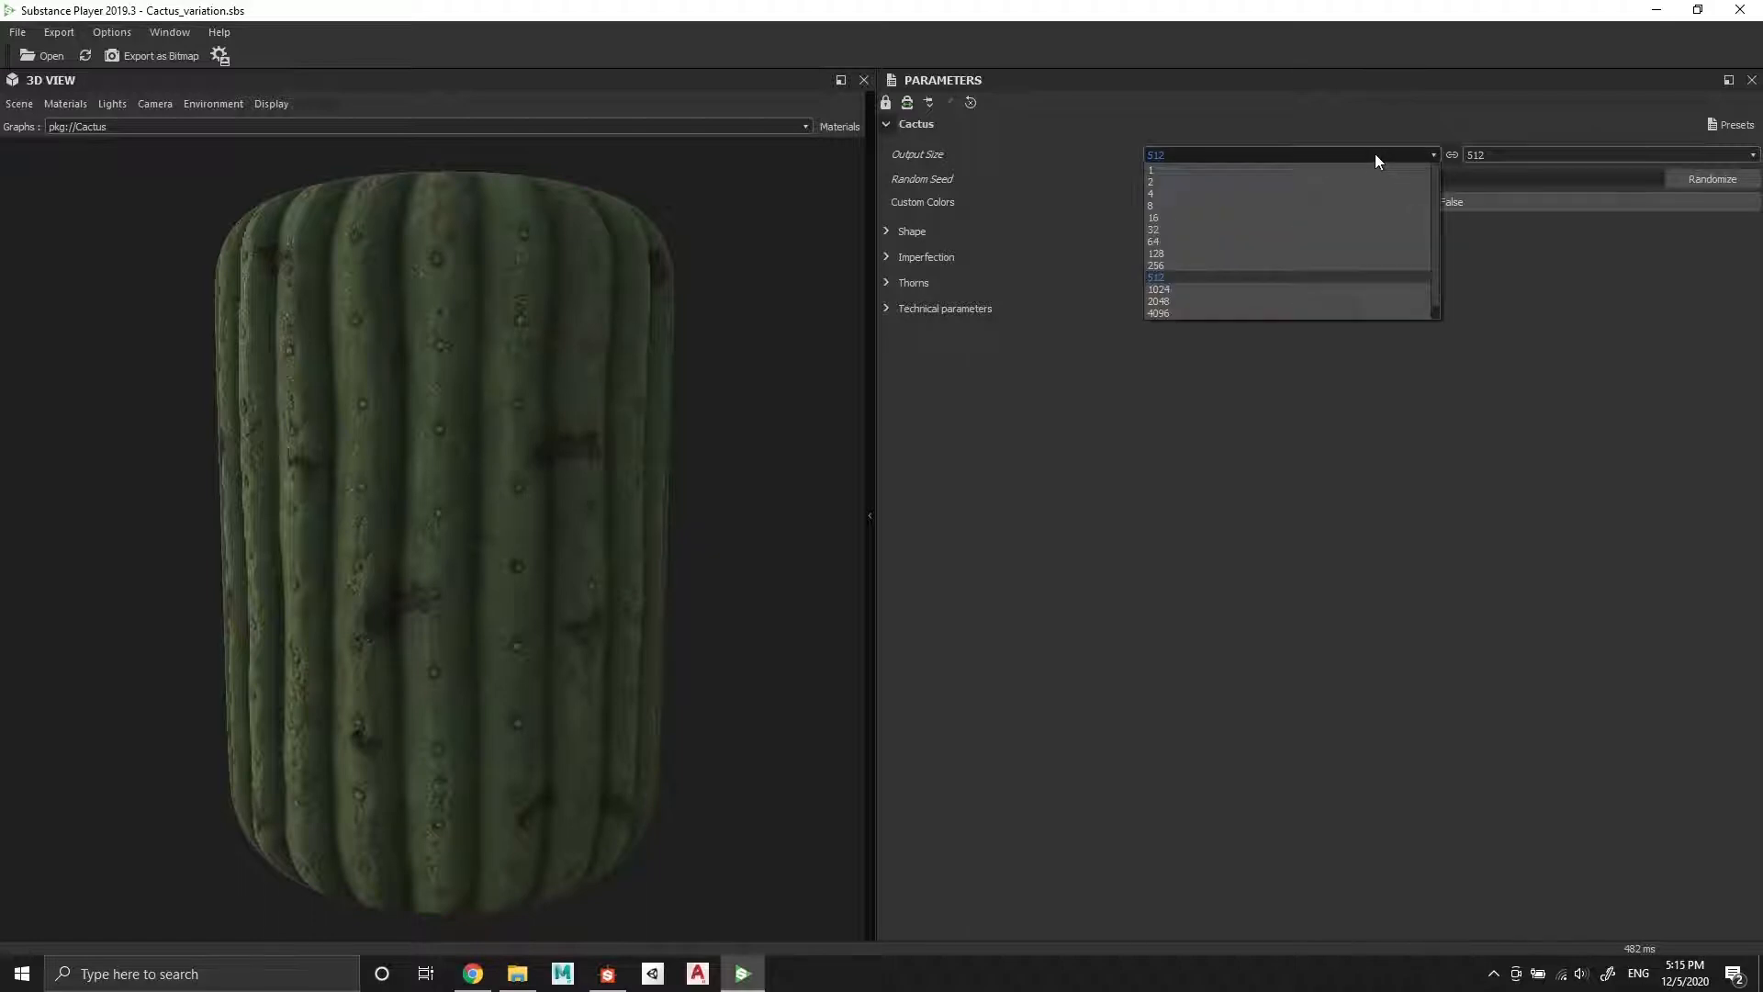
click(1164, 289)
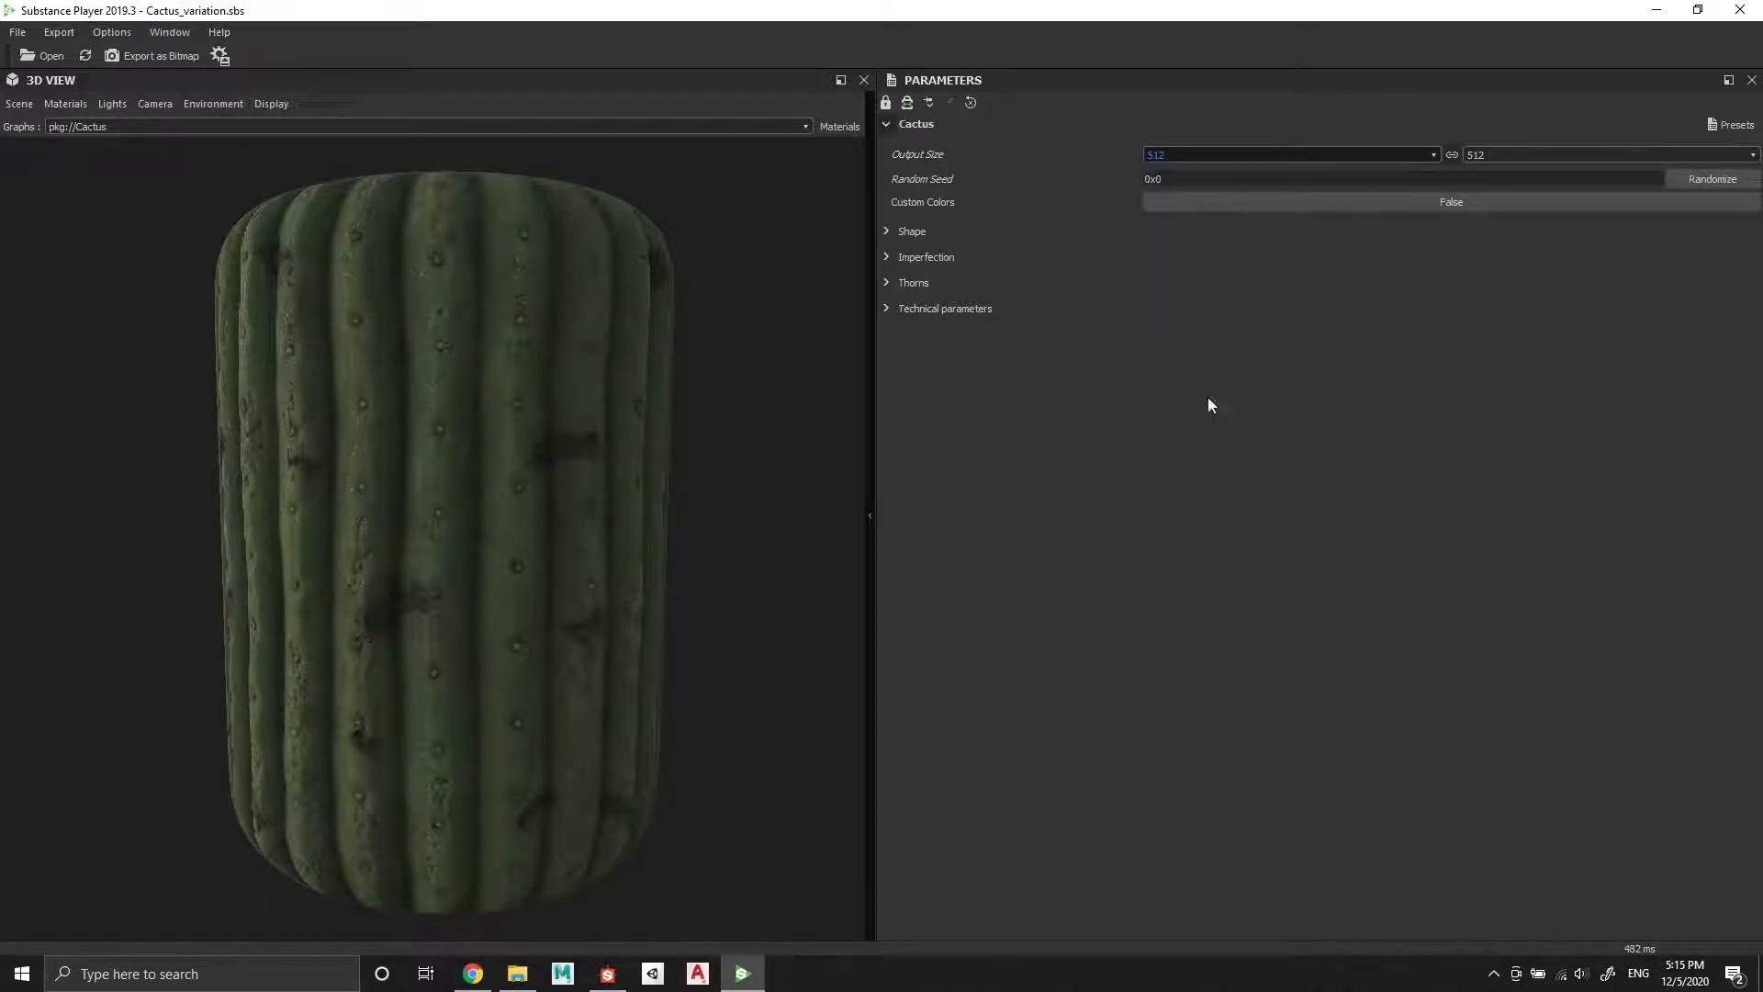
click(1276, 154)
click(1162, 289)
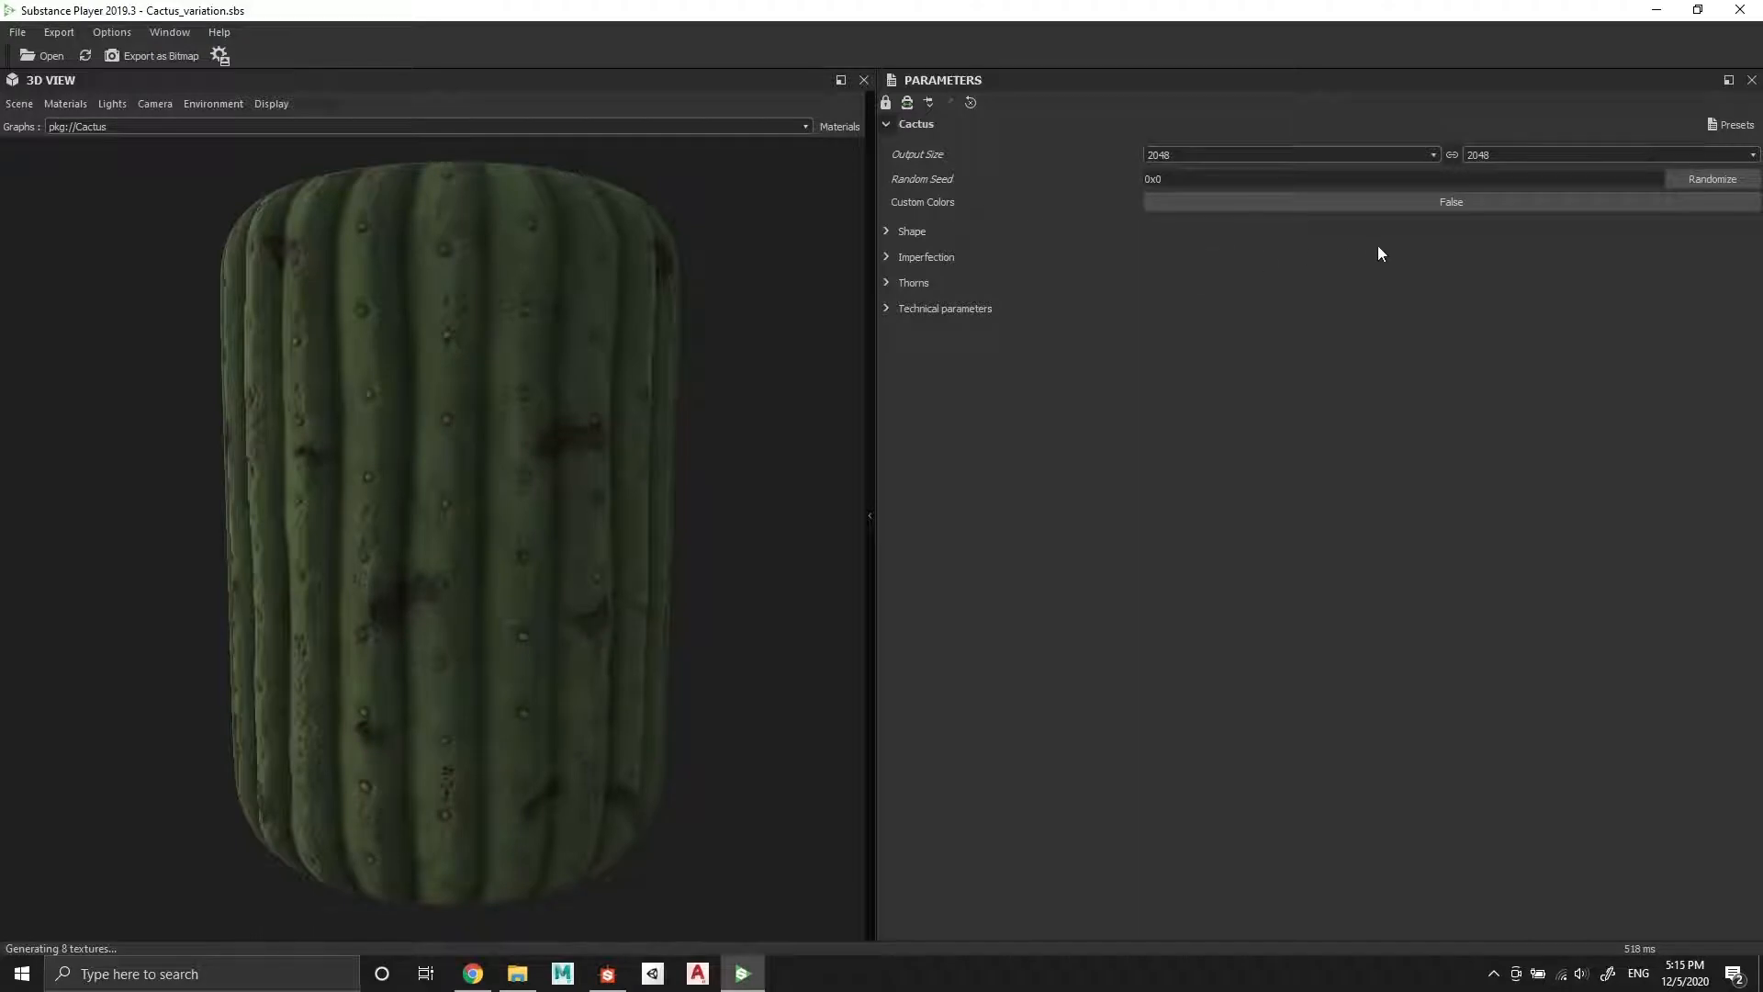
Enable custom colors for the cactus and inspect the recolored mesh
click(1438, 204)
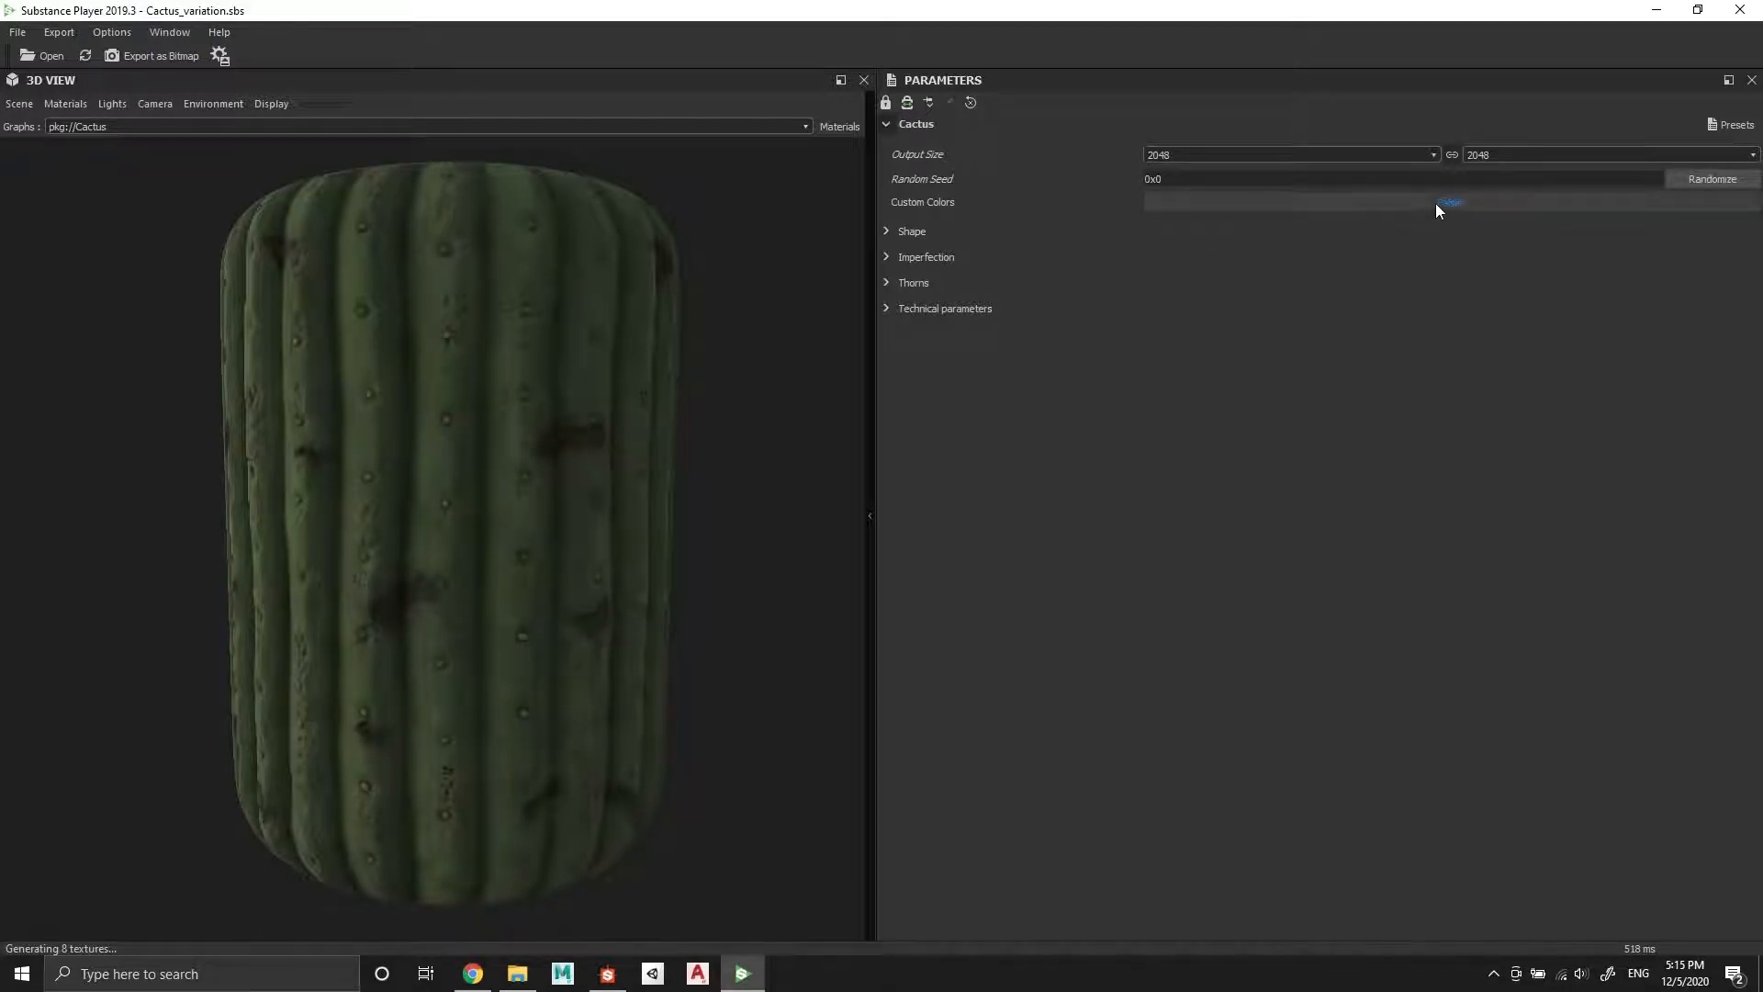
click(1438, 202)
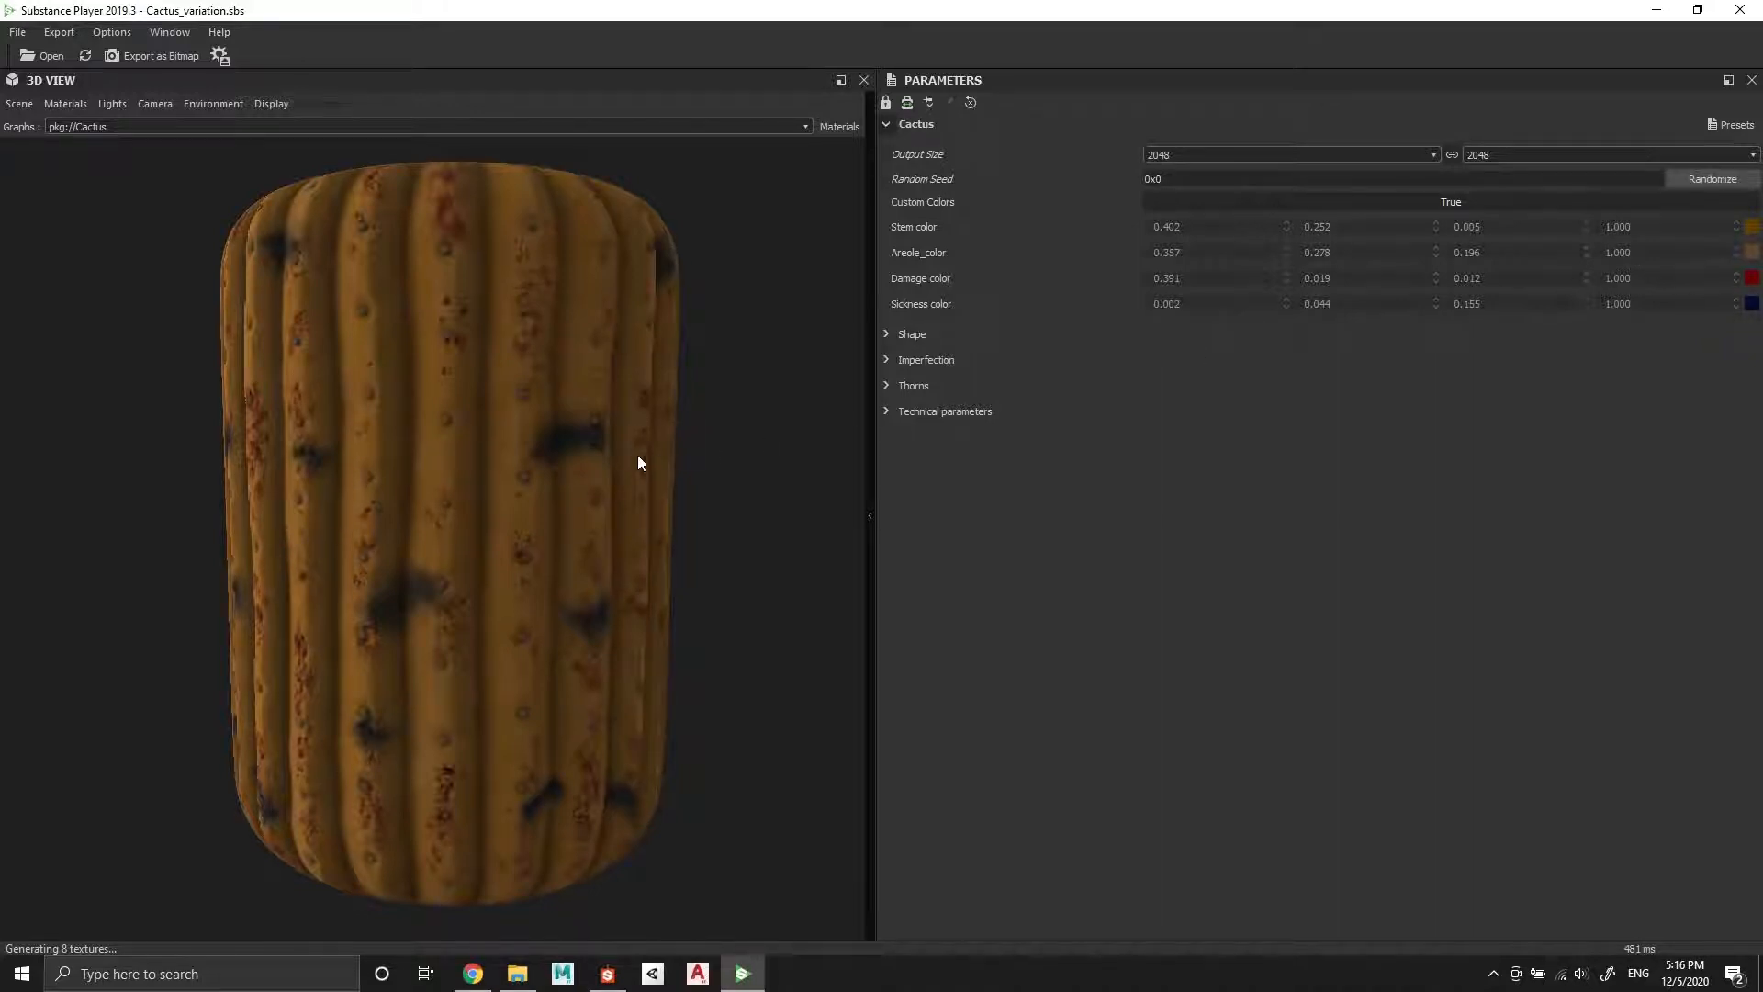
drag(603, 404, 509, 400)
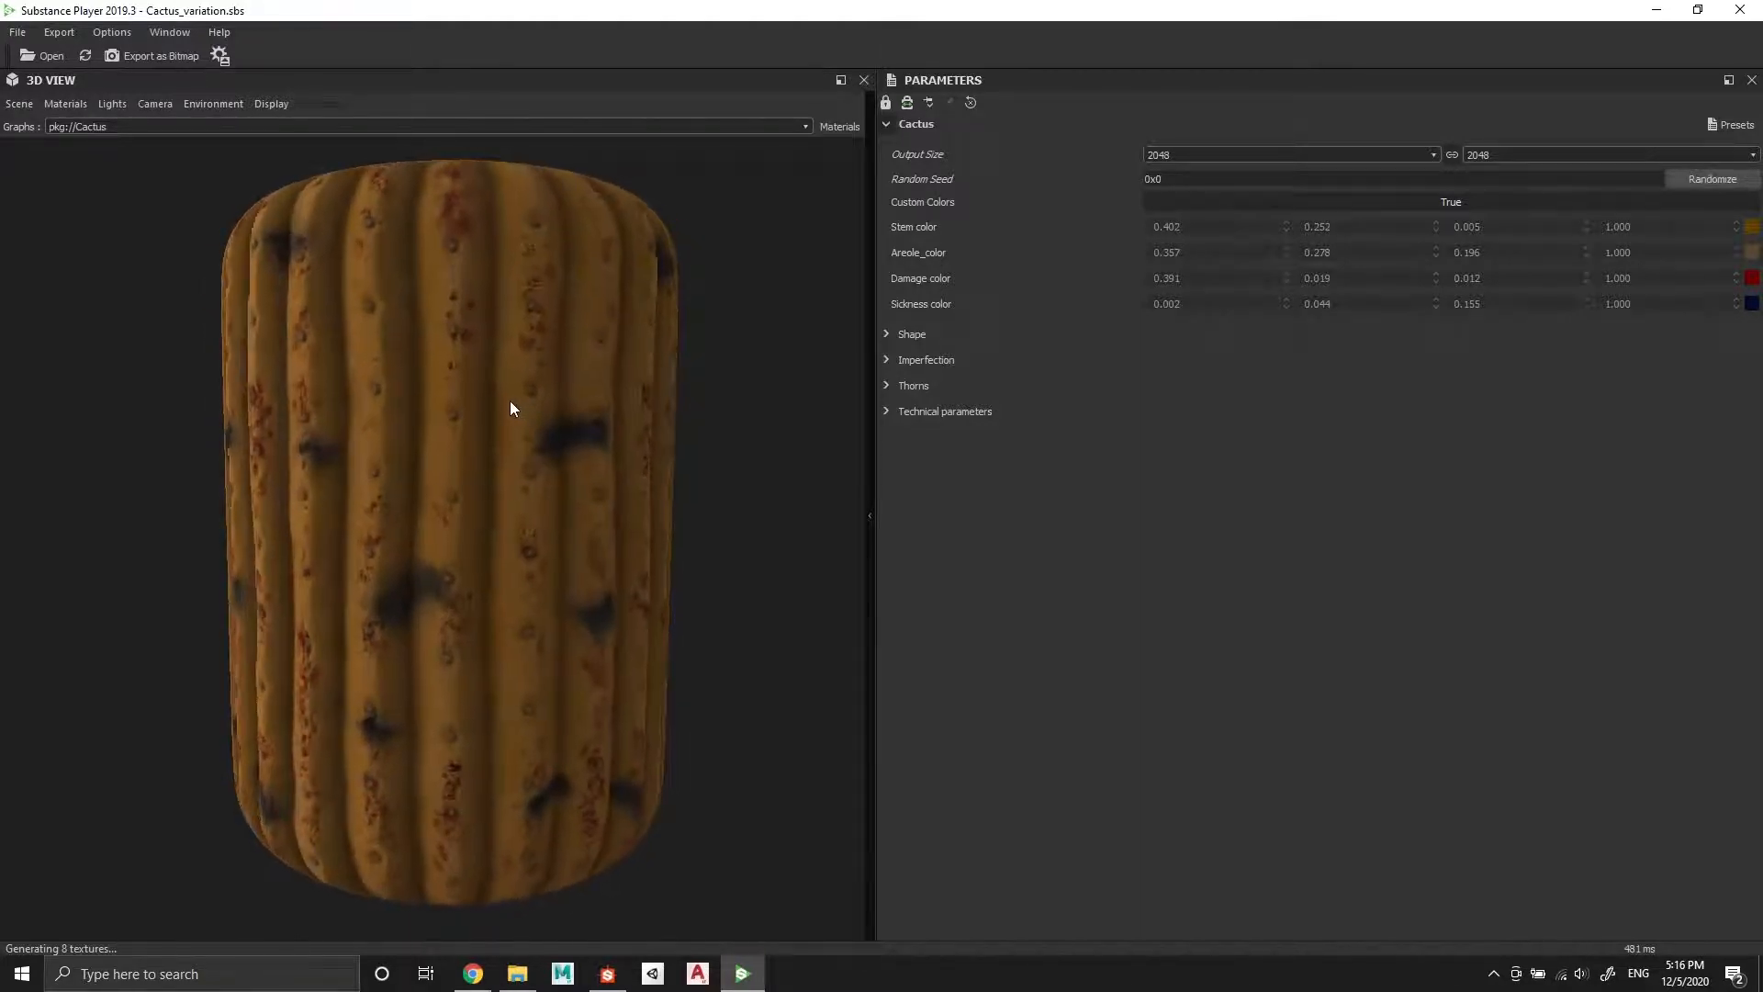
Try a dark green custom stem color, #ff212f02, and switch custom colors back off
click(1752, 226)
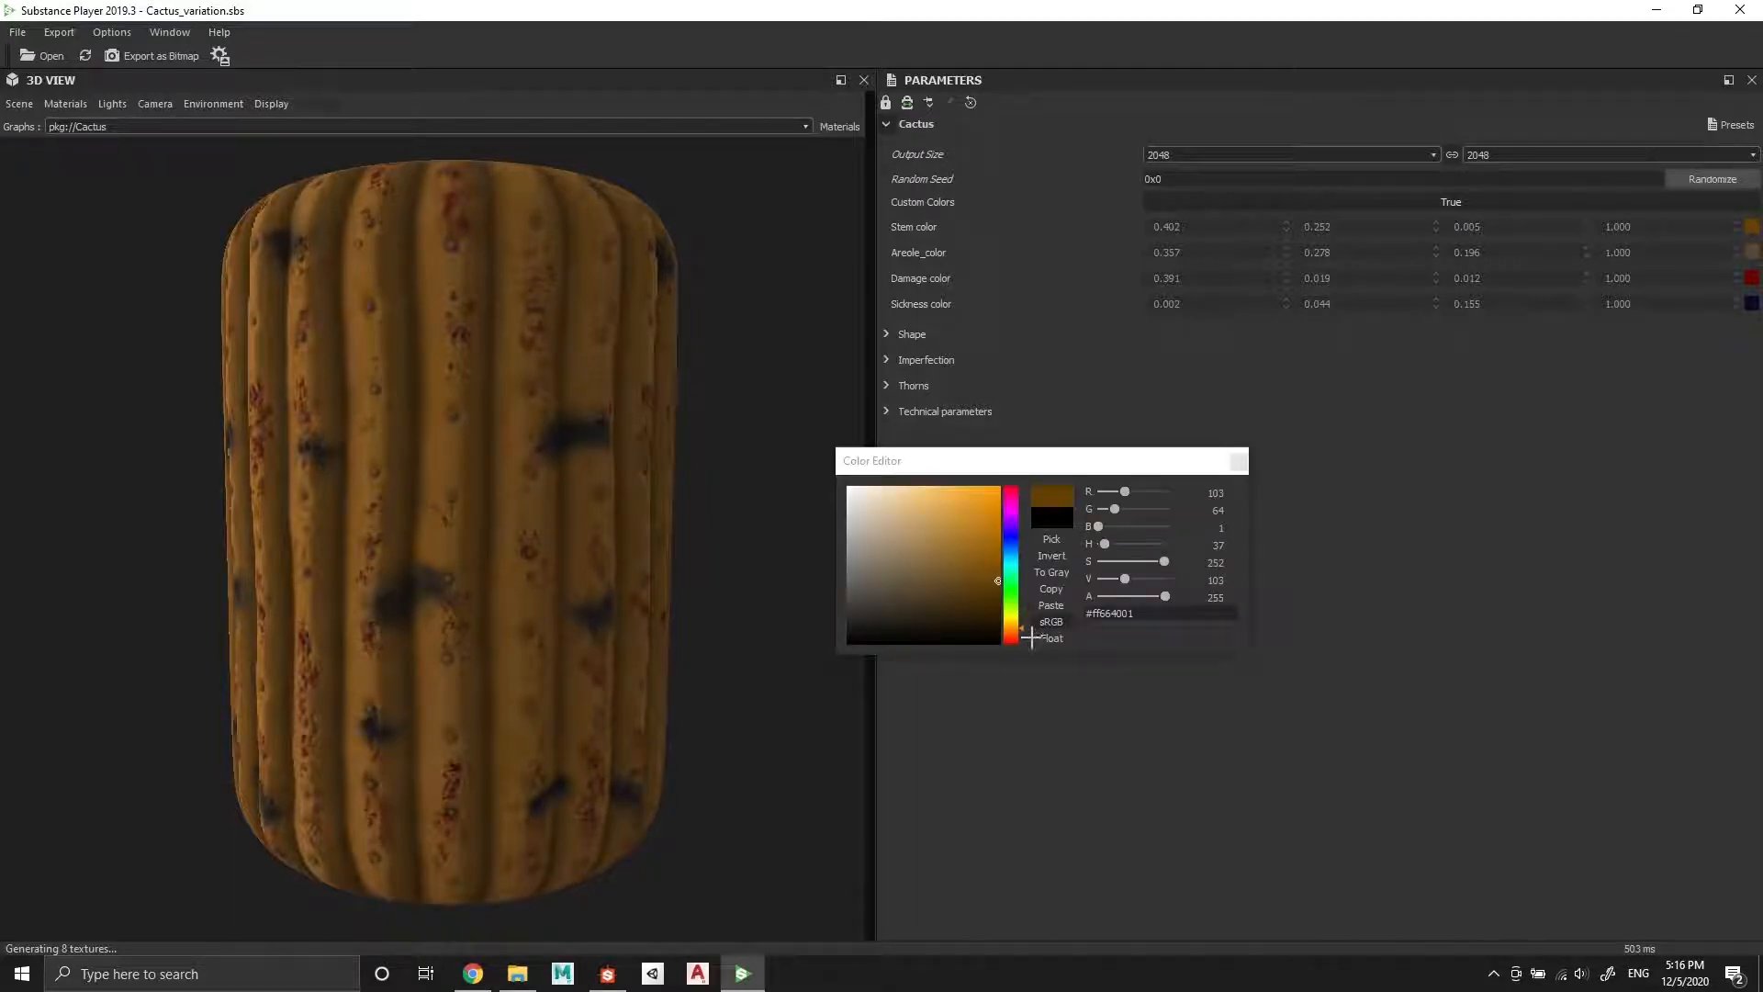
click(1028, 621)
click(1026, 617)
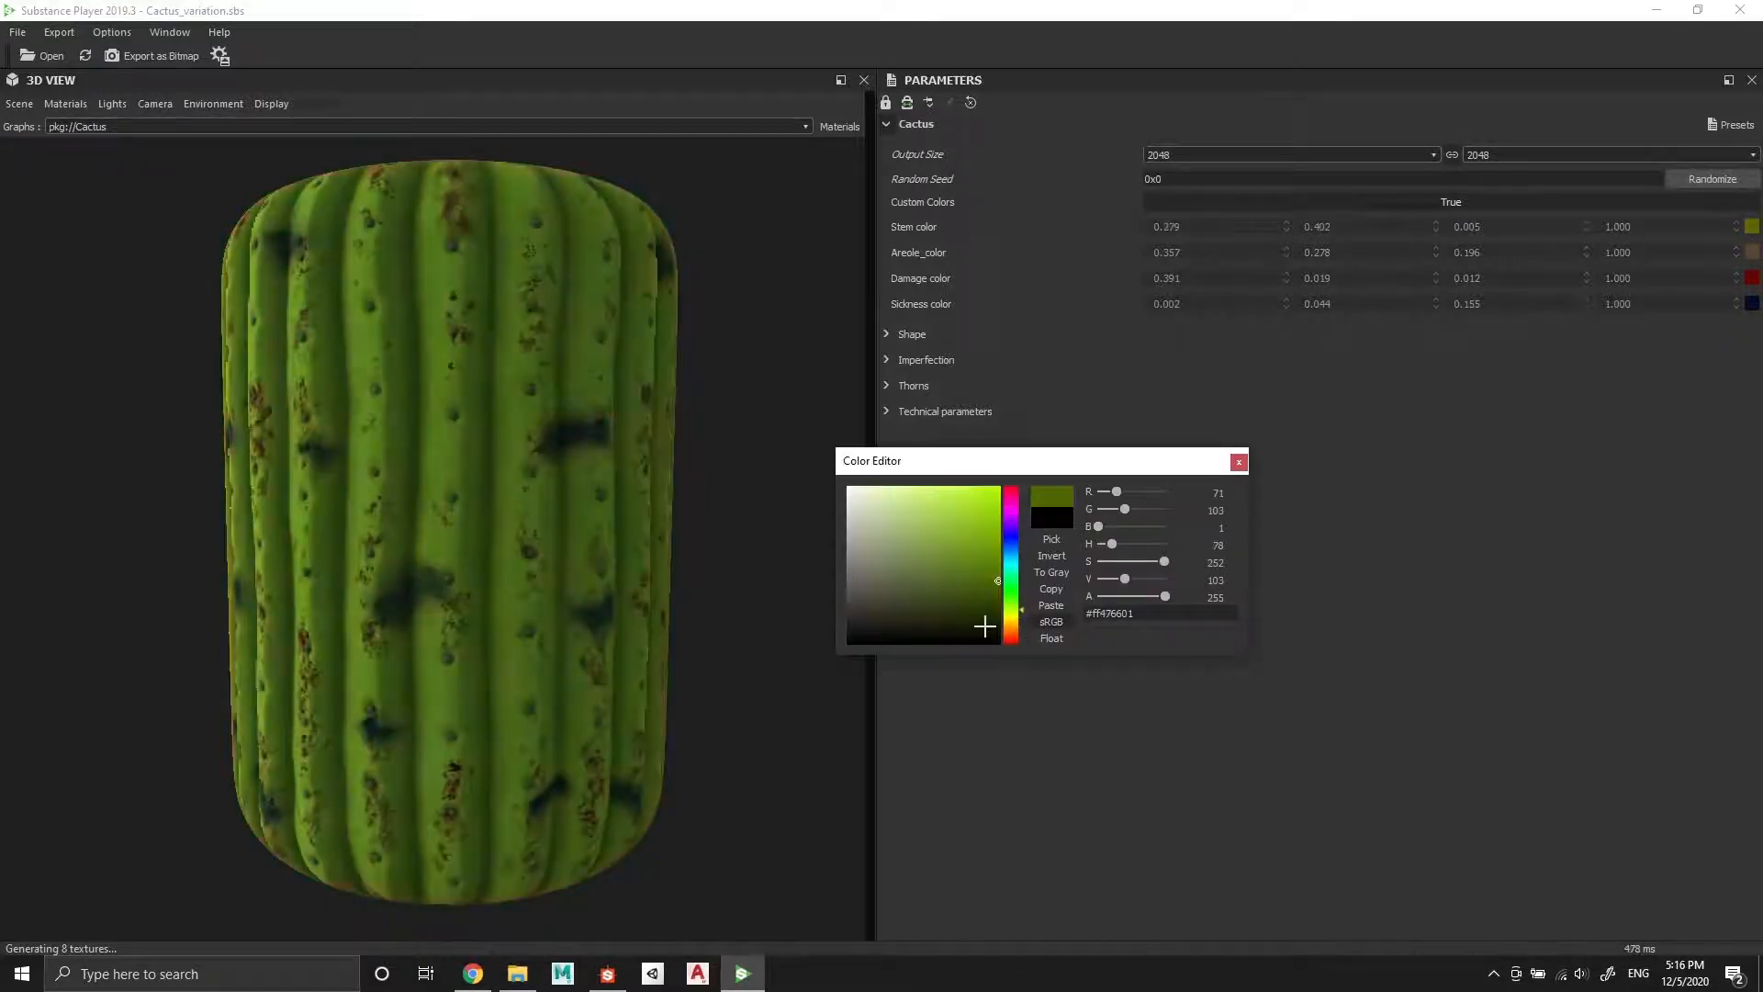
click(988, 613)
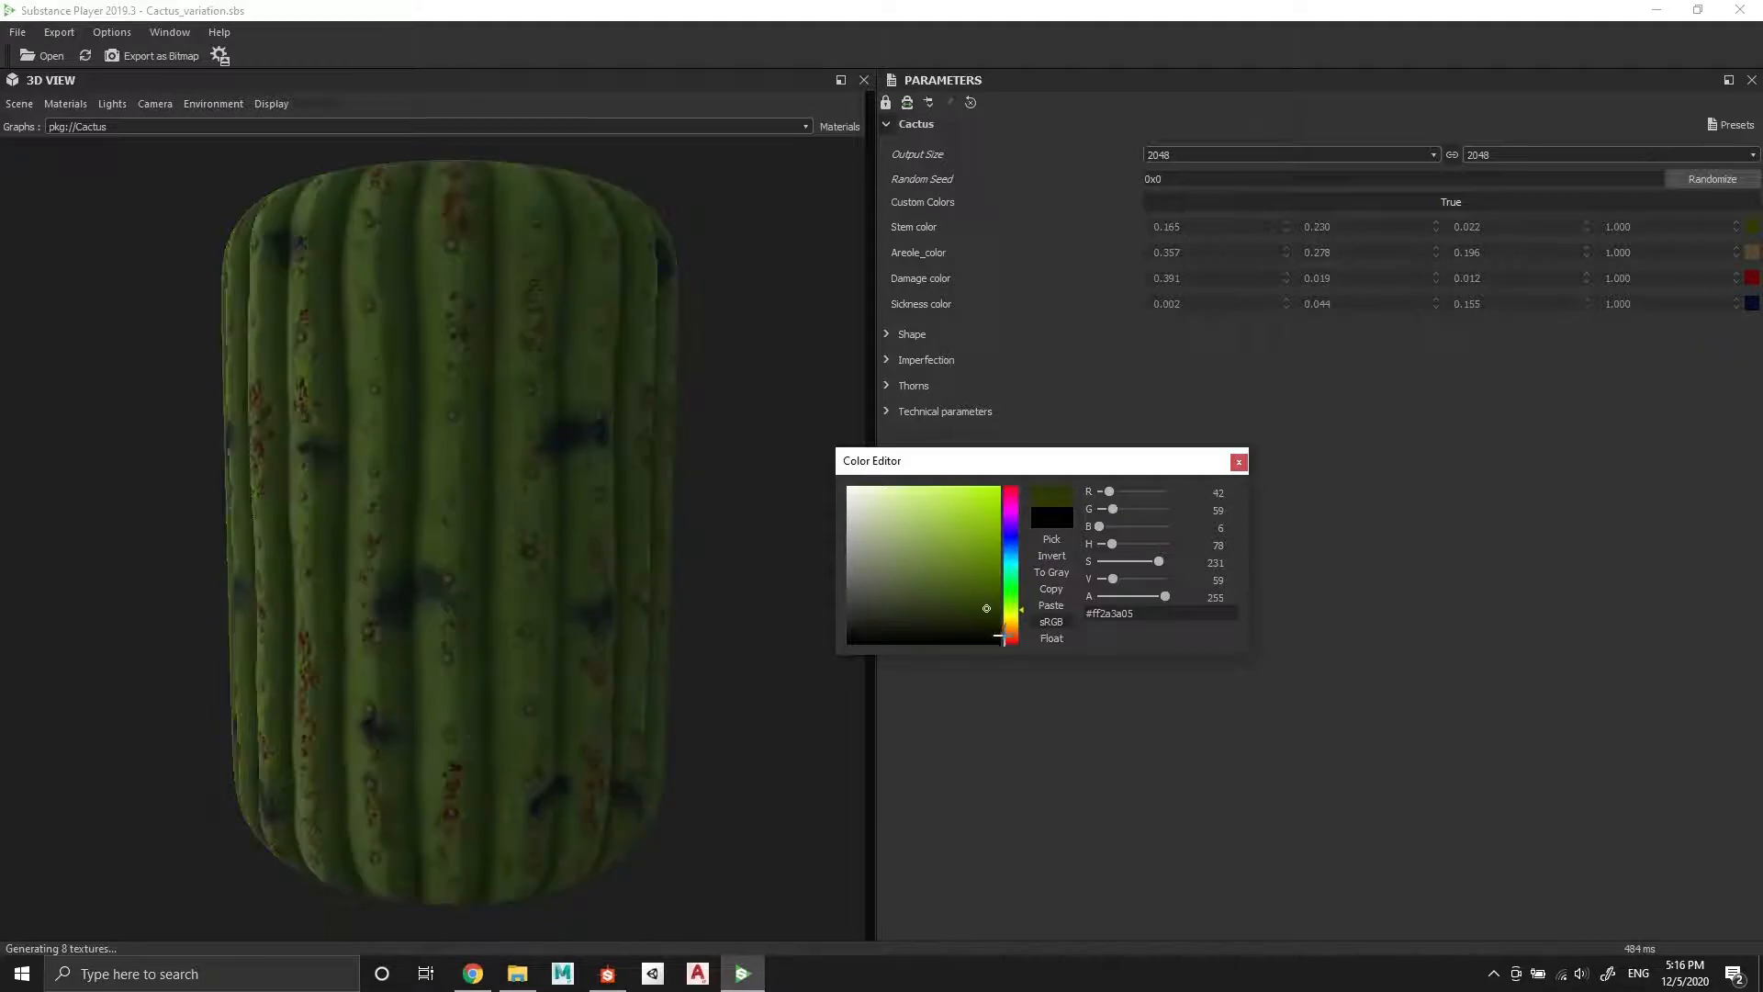
click(990, 620)
click(992, 615)
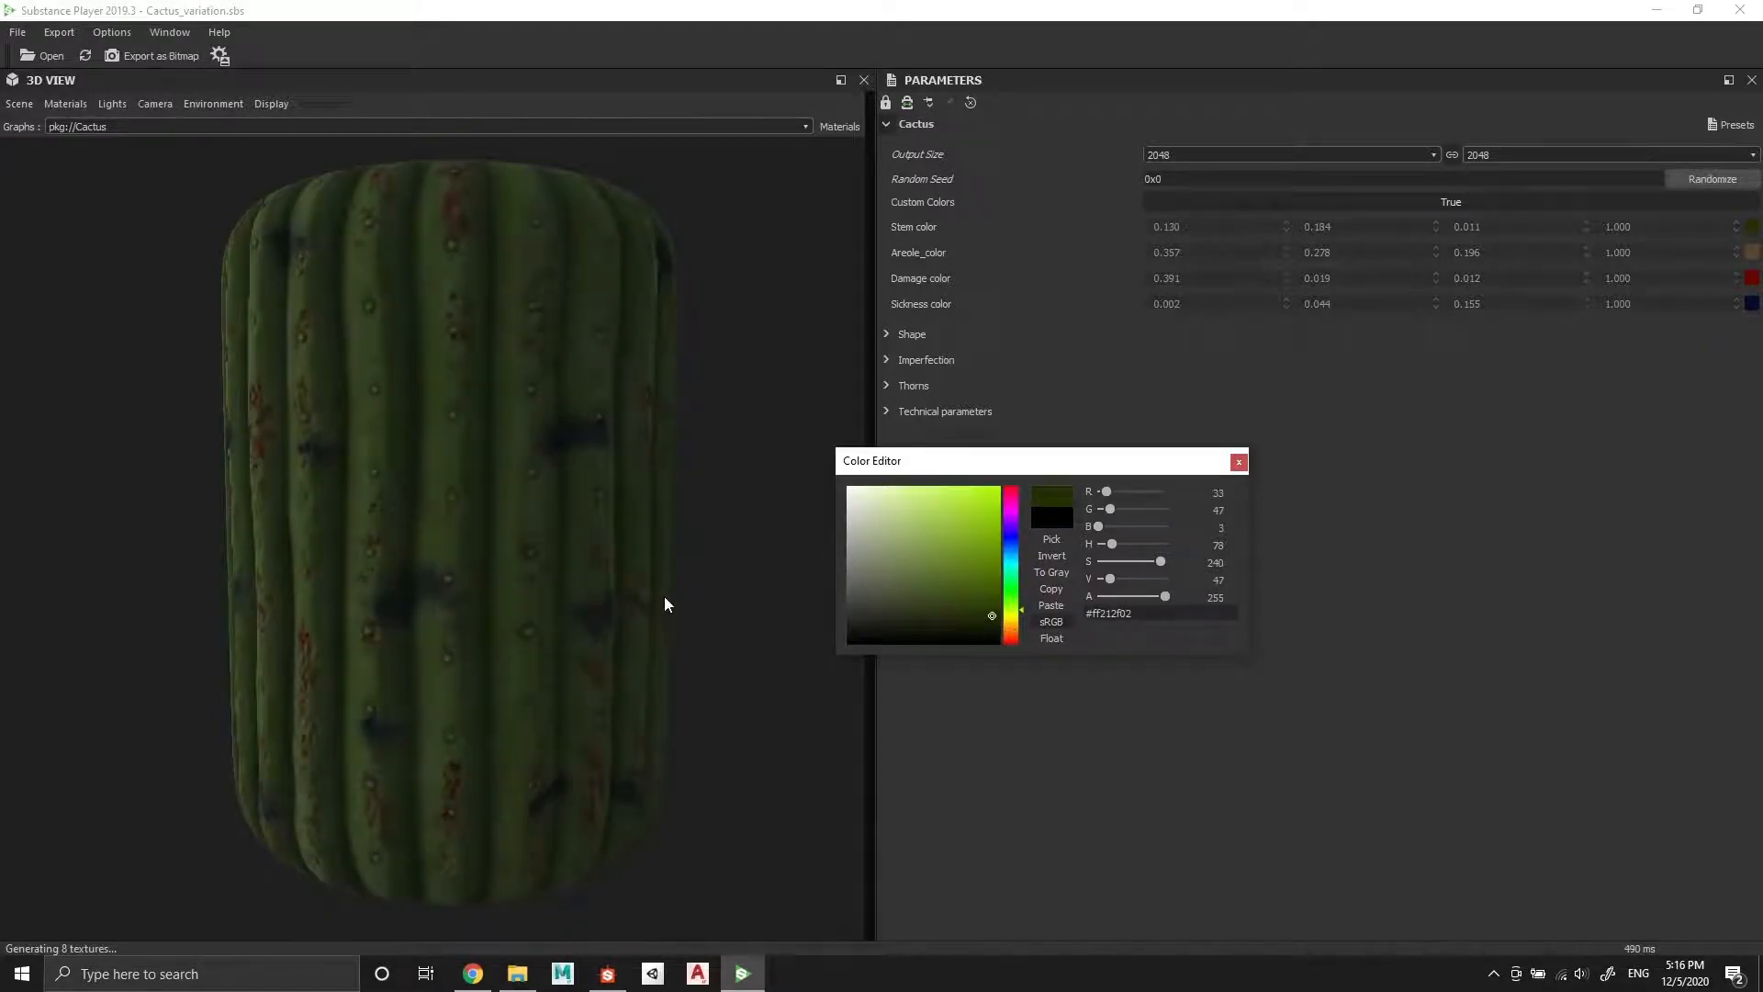
click(1237, 463)
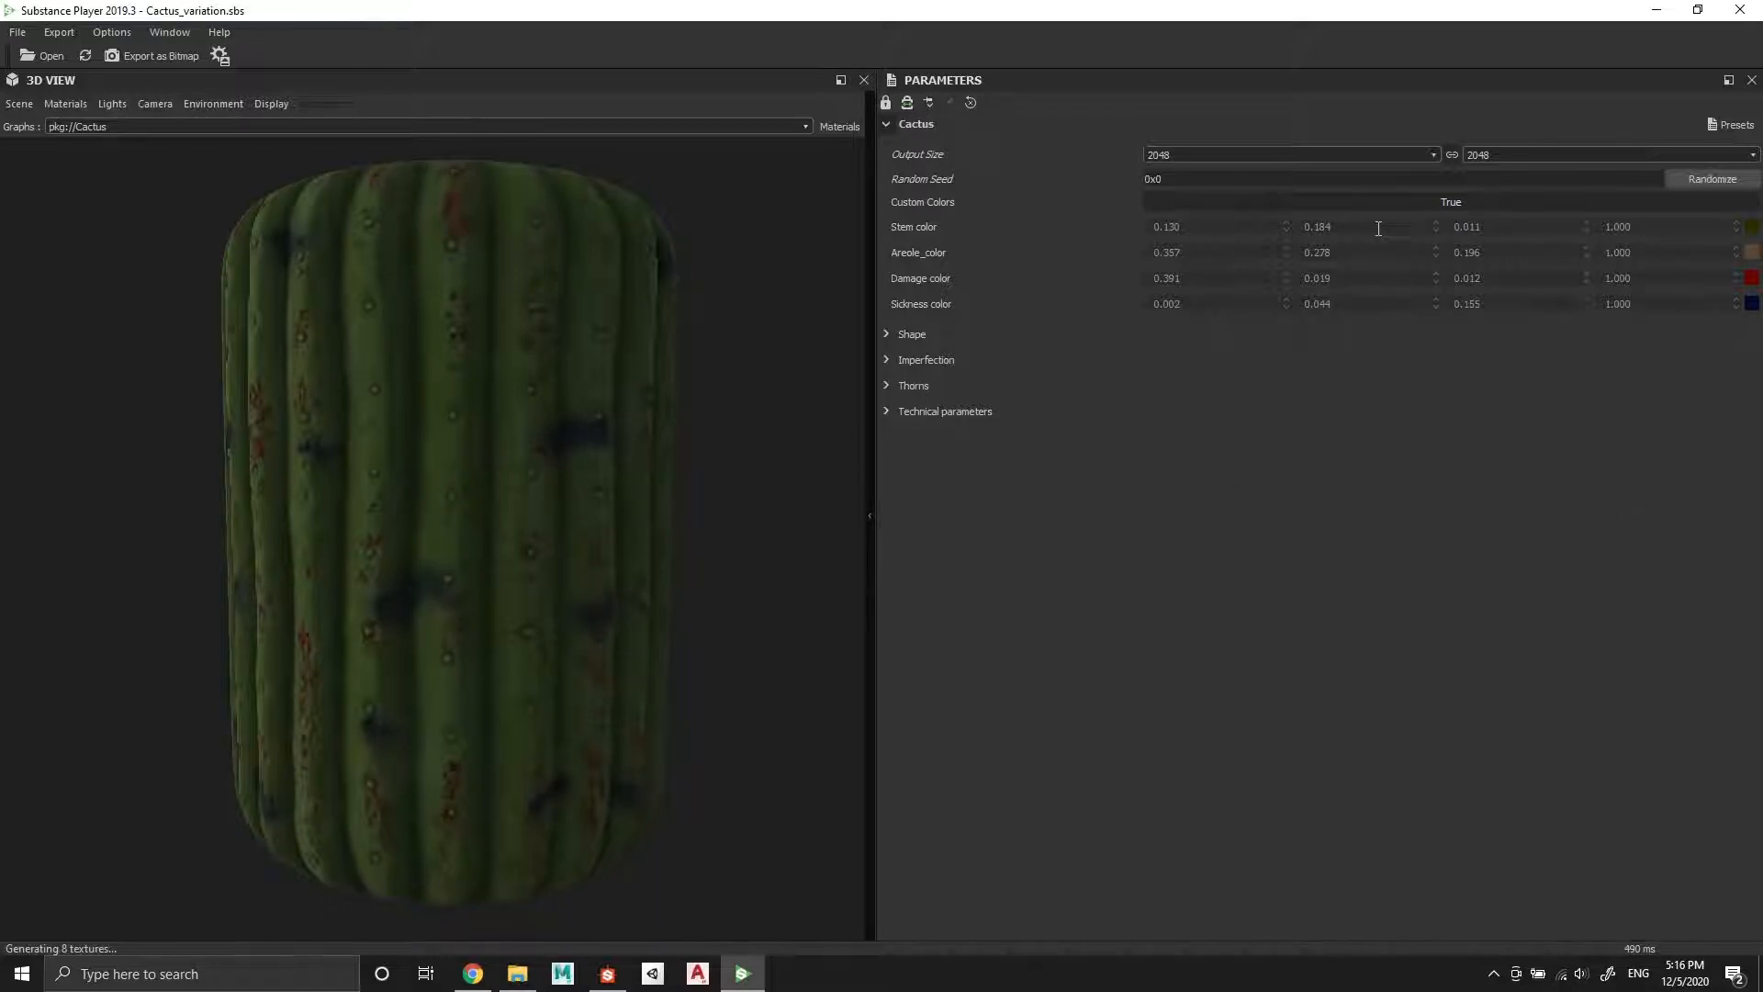
click(1445, 202)
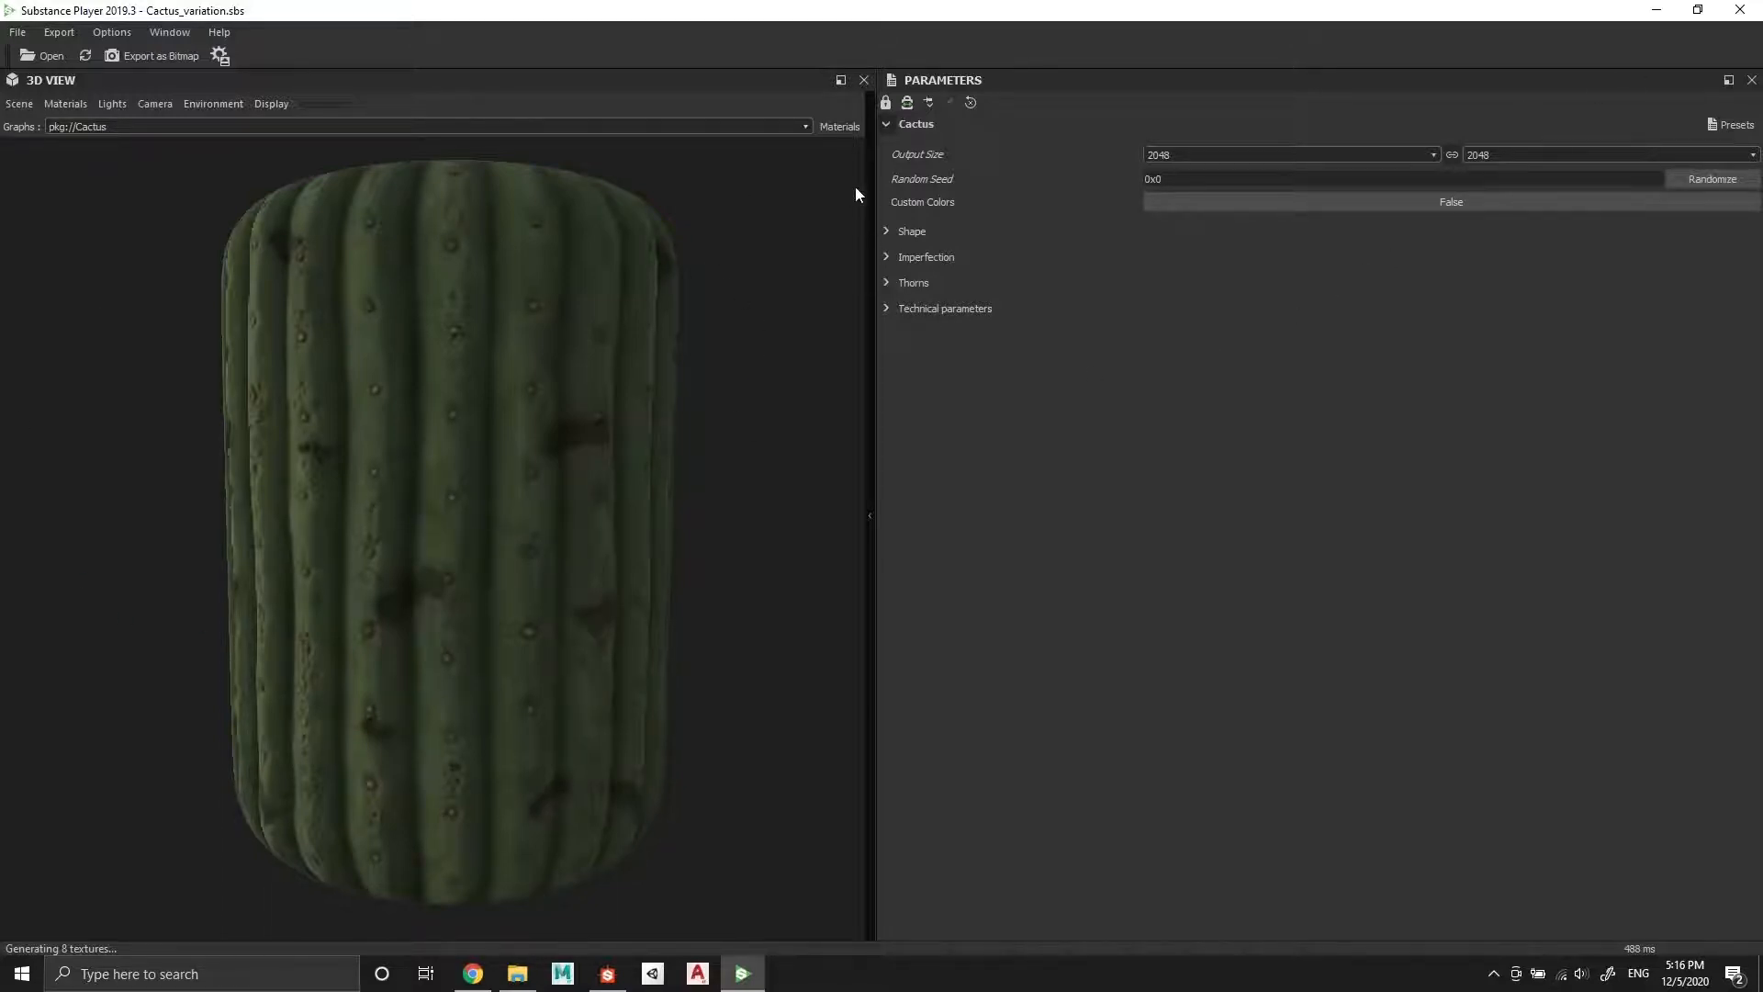
Expand the Shape parameters and raise the color variation to about 0.843
click(888, 231)
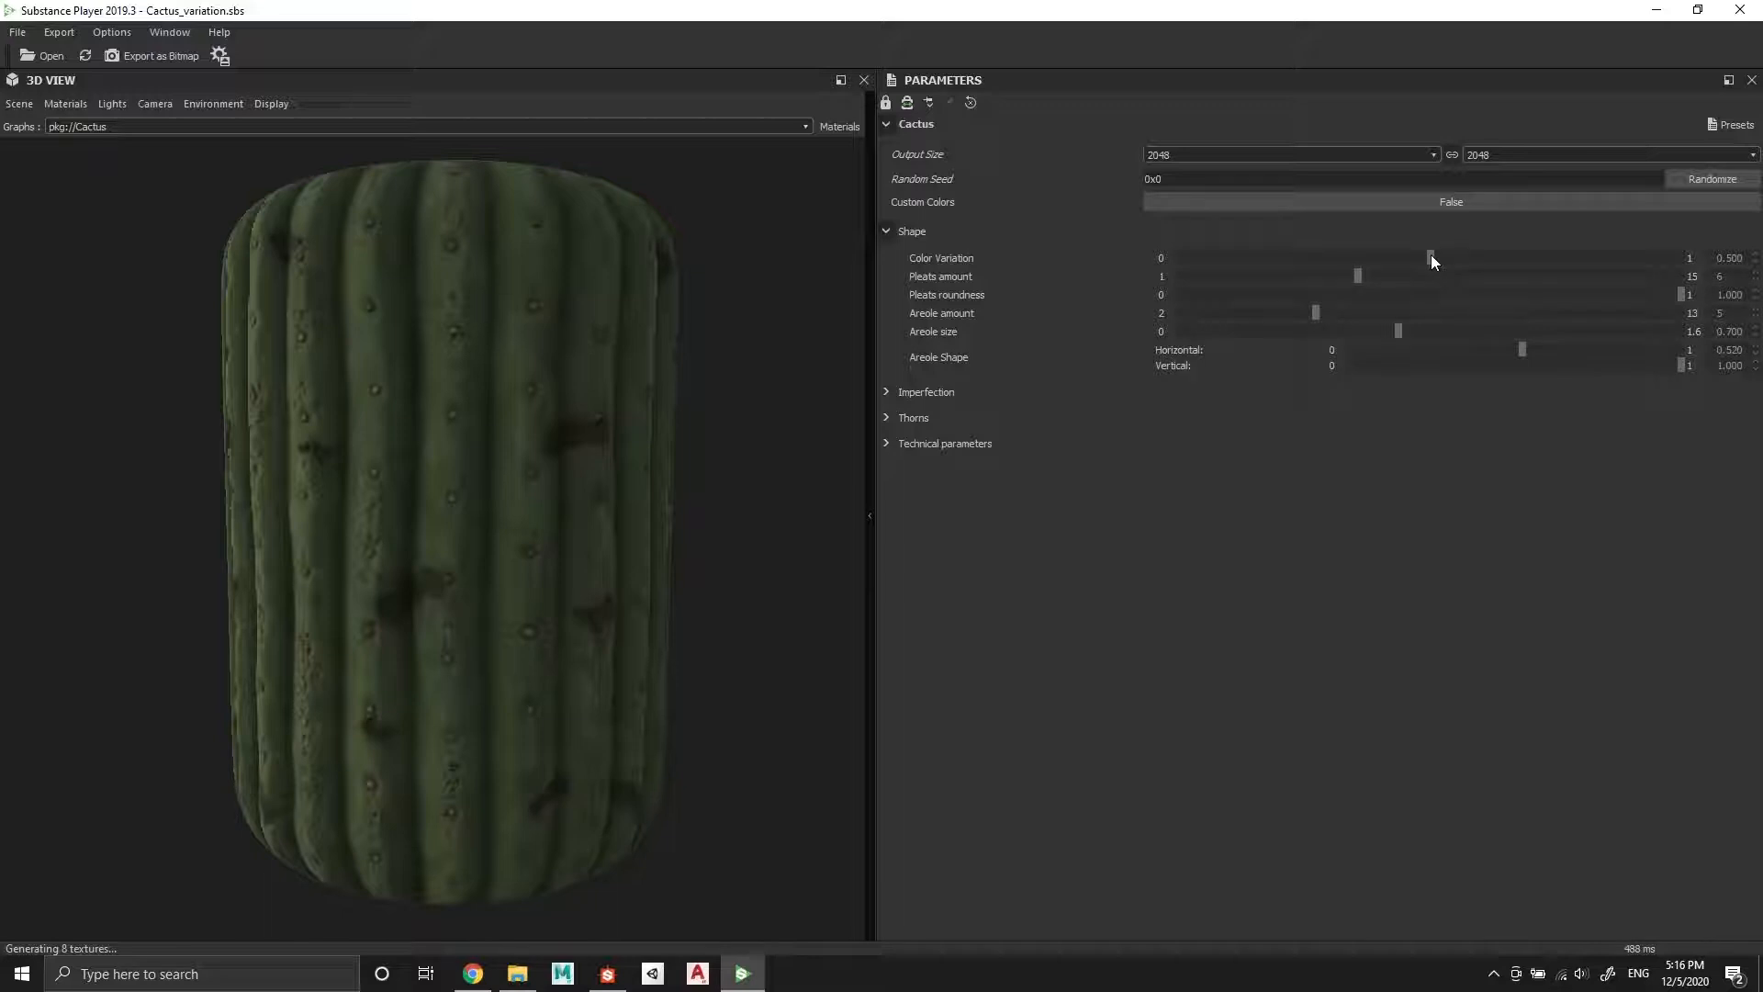
drag(1430, 258, 1598, 292)
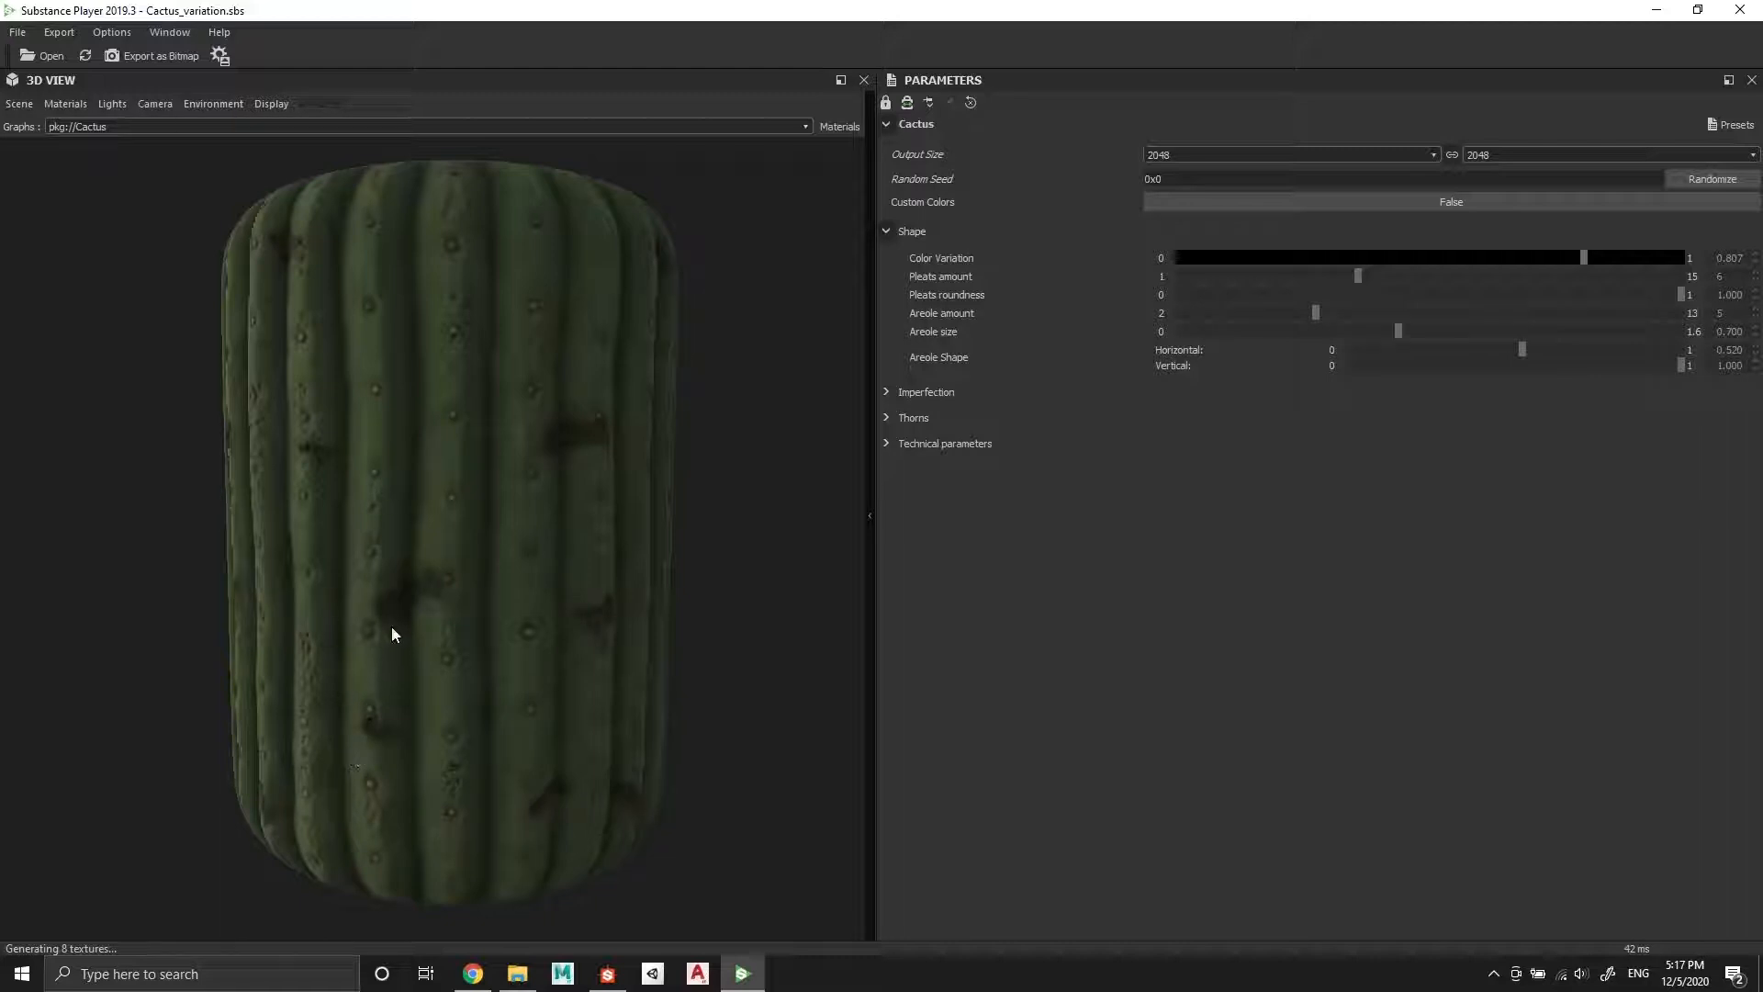
drag(1584, 259, 1591, 304)
Set the cactus pleats amount to 4 and the pleats roundness to about 0.744
click(1359, 278)
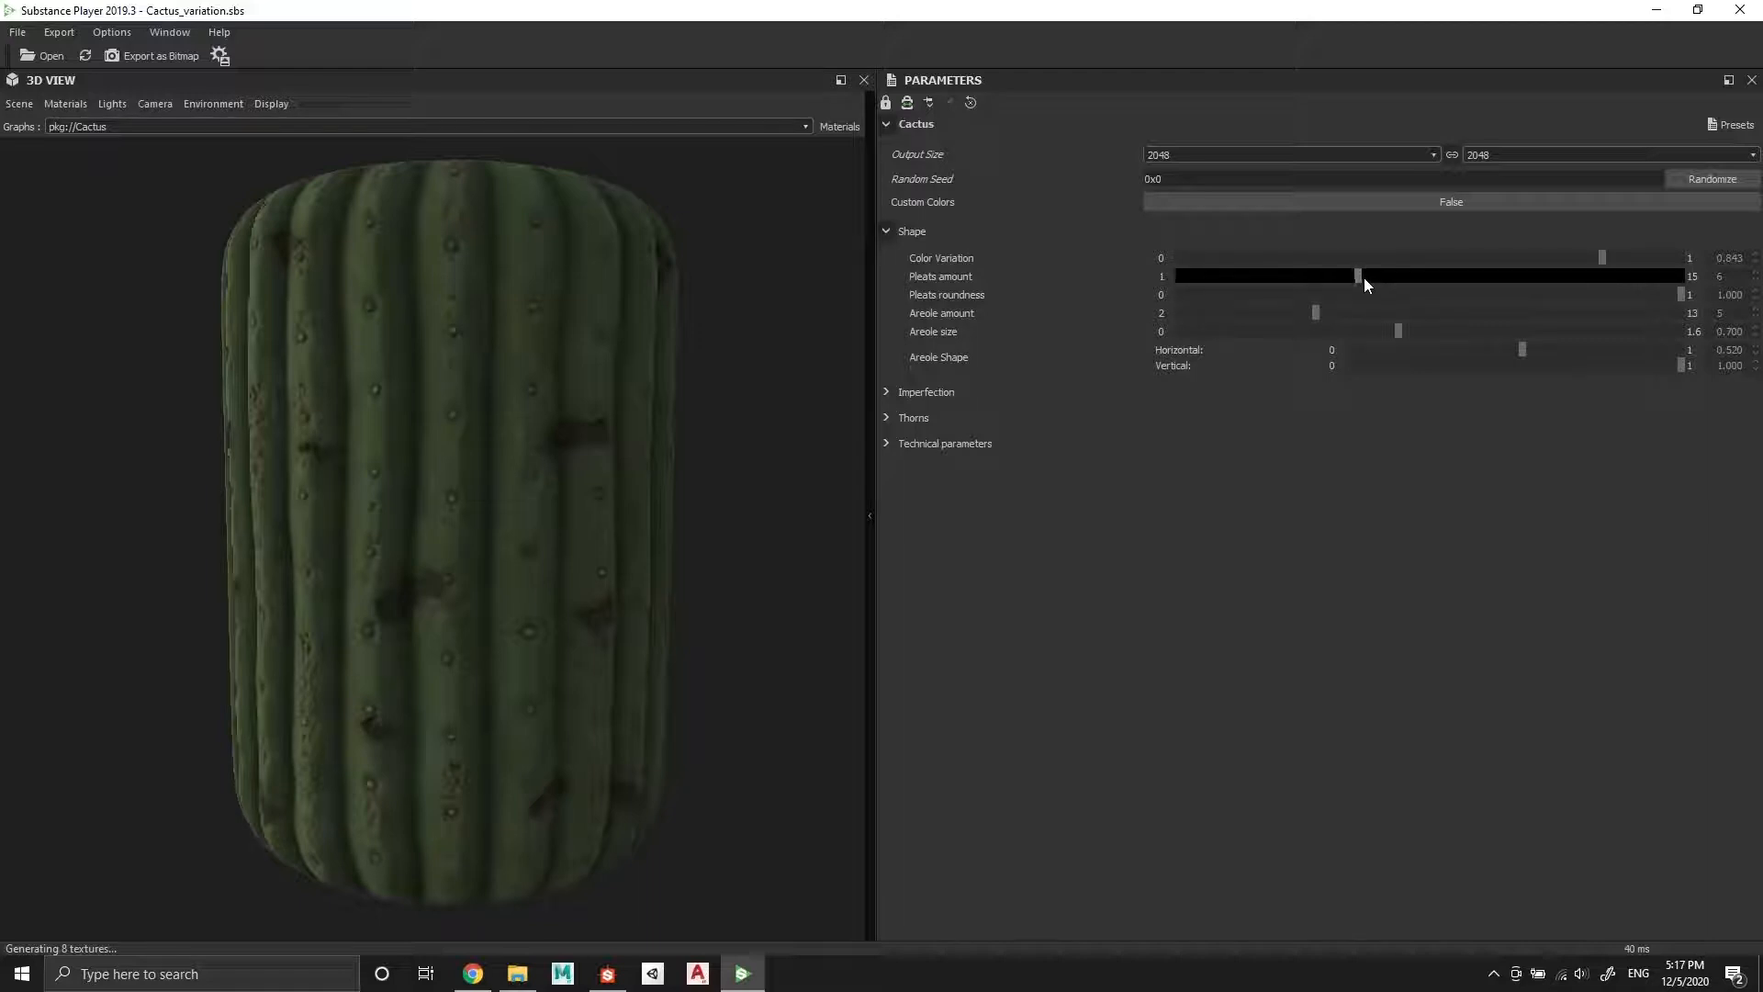
drag(1370, 279, 1376, 324)
drag(1335, 324, 1323, 324)
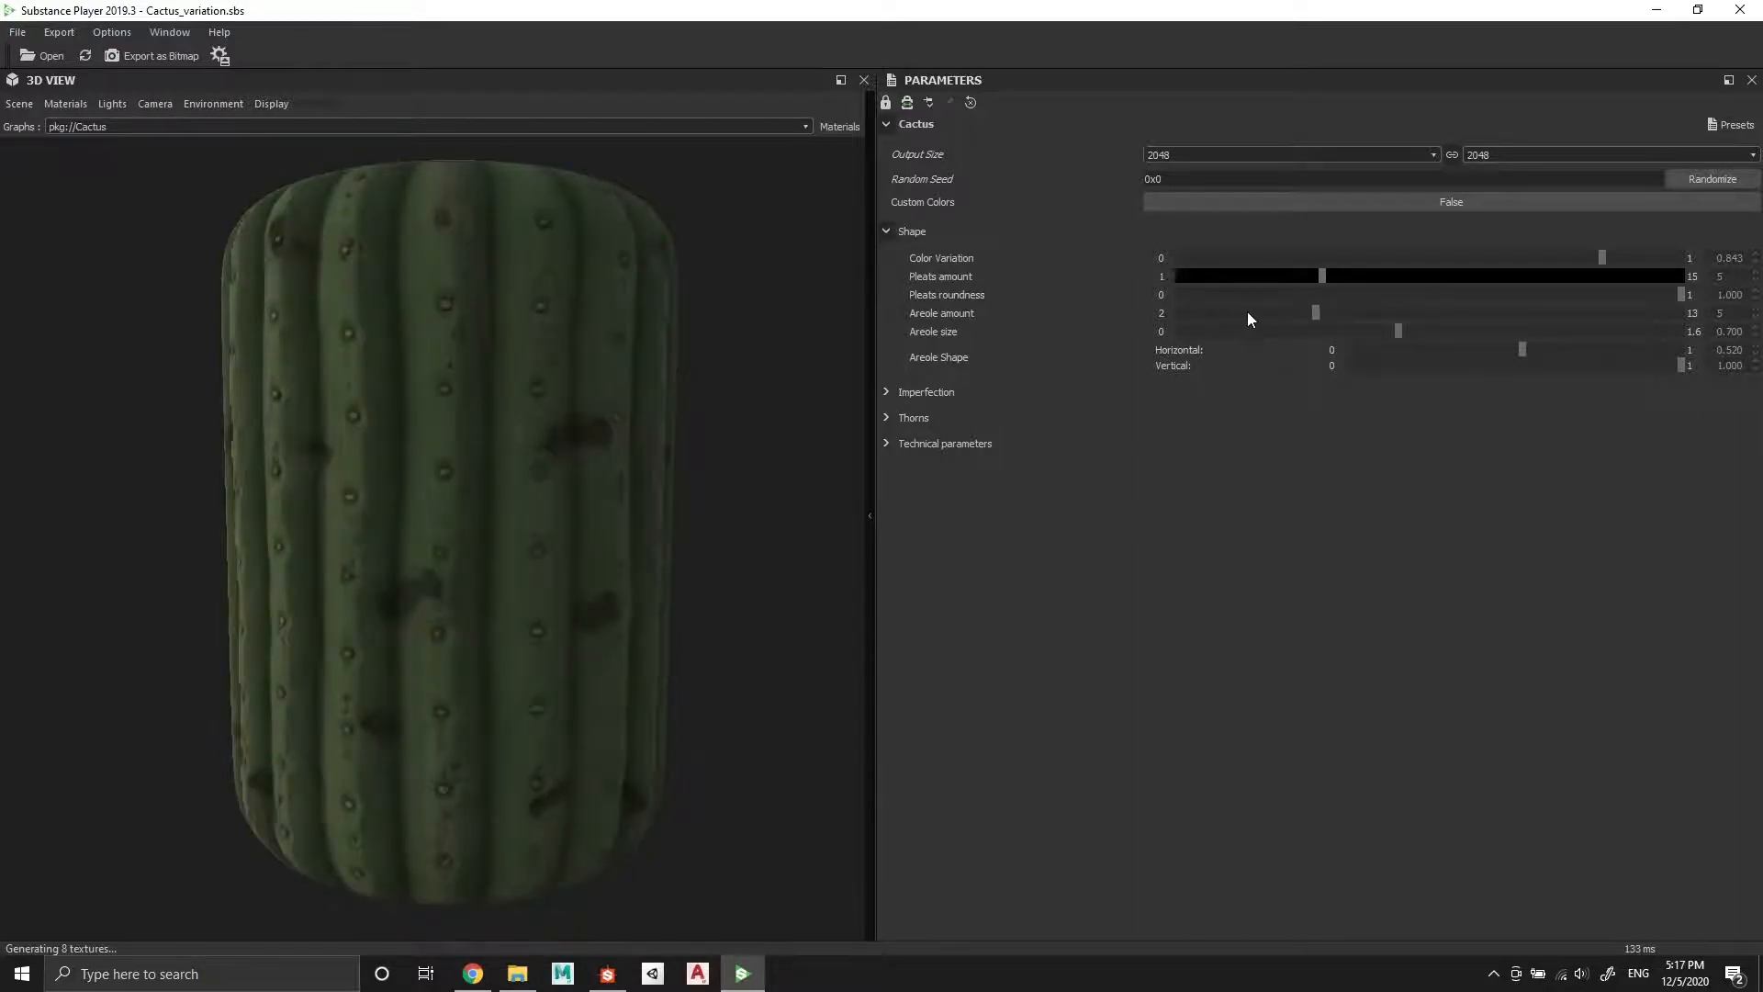
click(1304, 278)
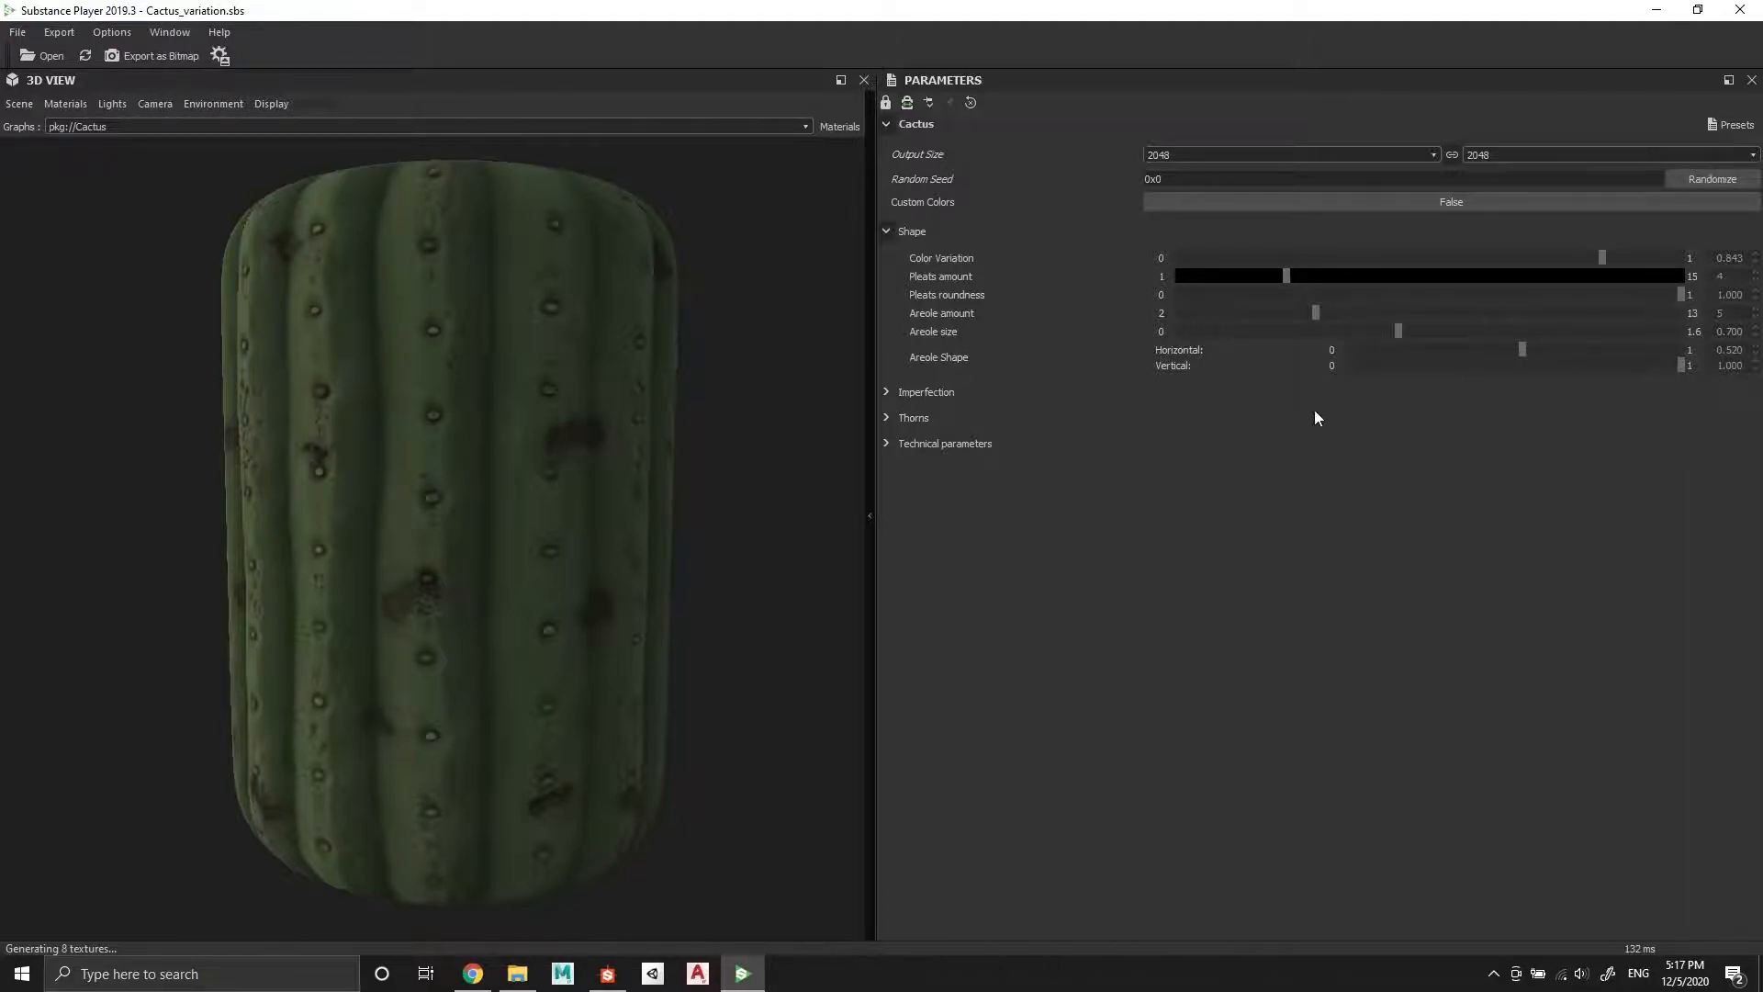
click(1678, 296)
drag(1649, 296, 1149, 313)
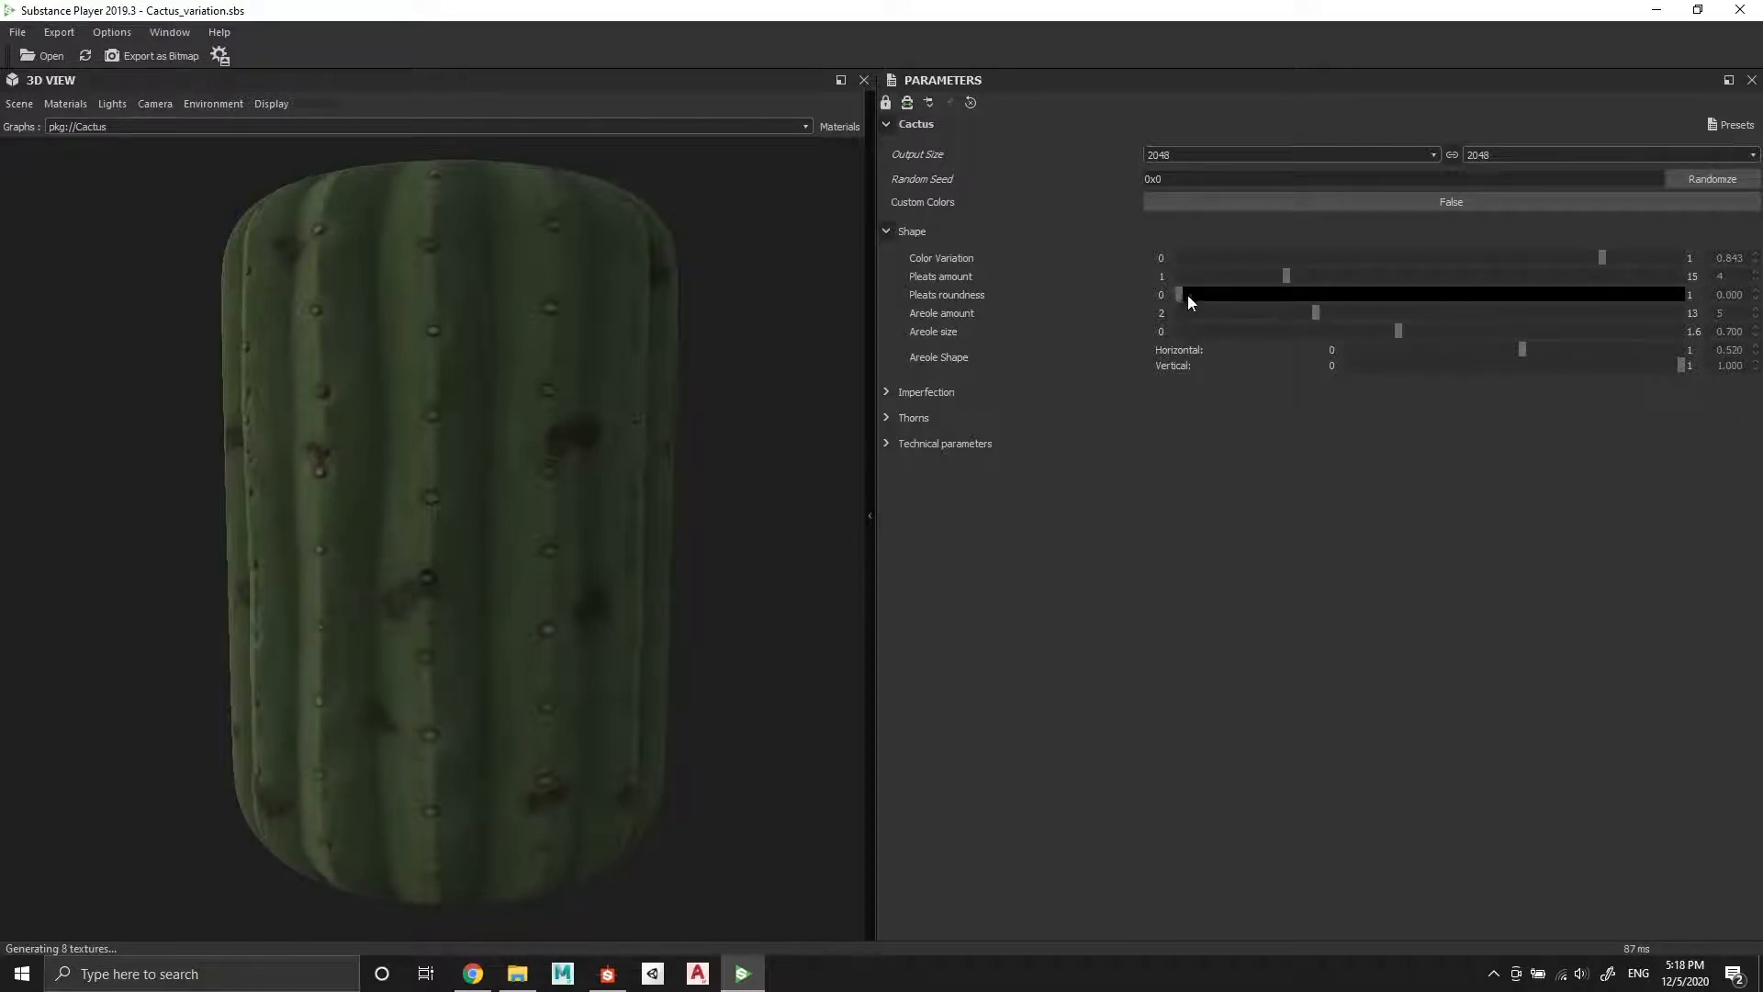
drag(1238, 296, 1548, 375)
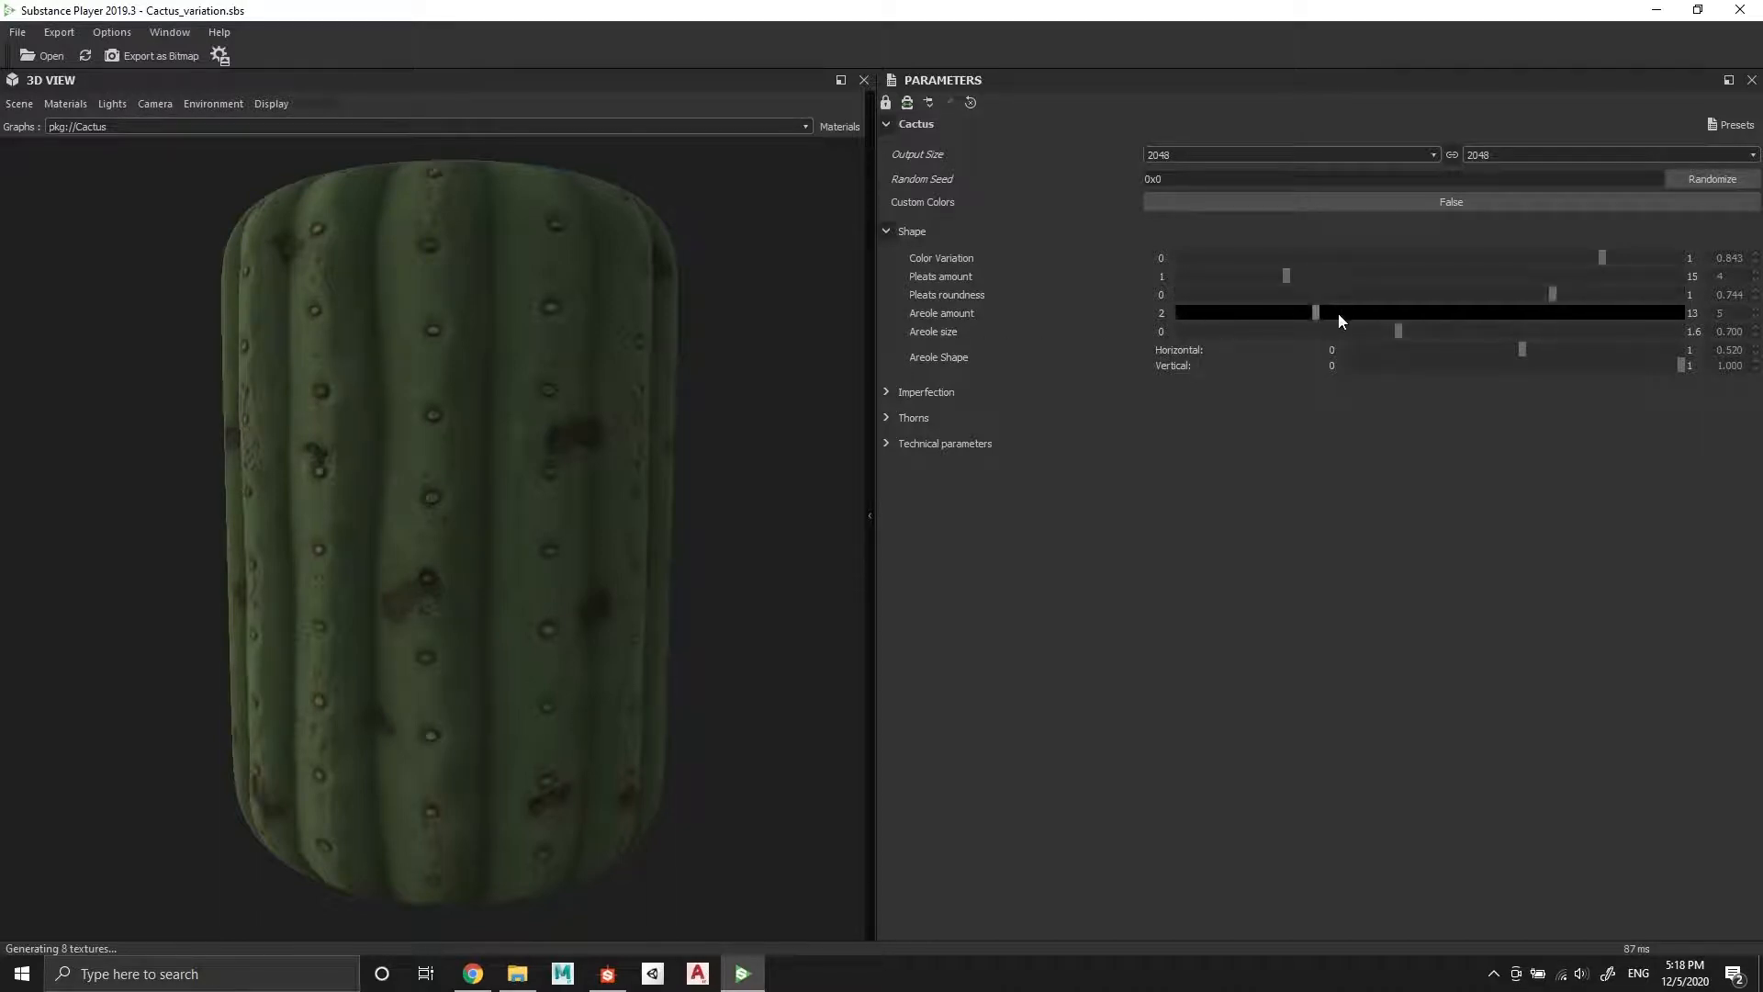
Set the areole amount to 9 and reduce the horizontal areole shape to about 0.19
drag(1339, 319, 1469, 331)
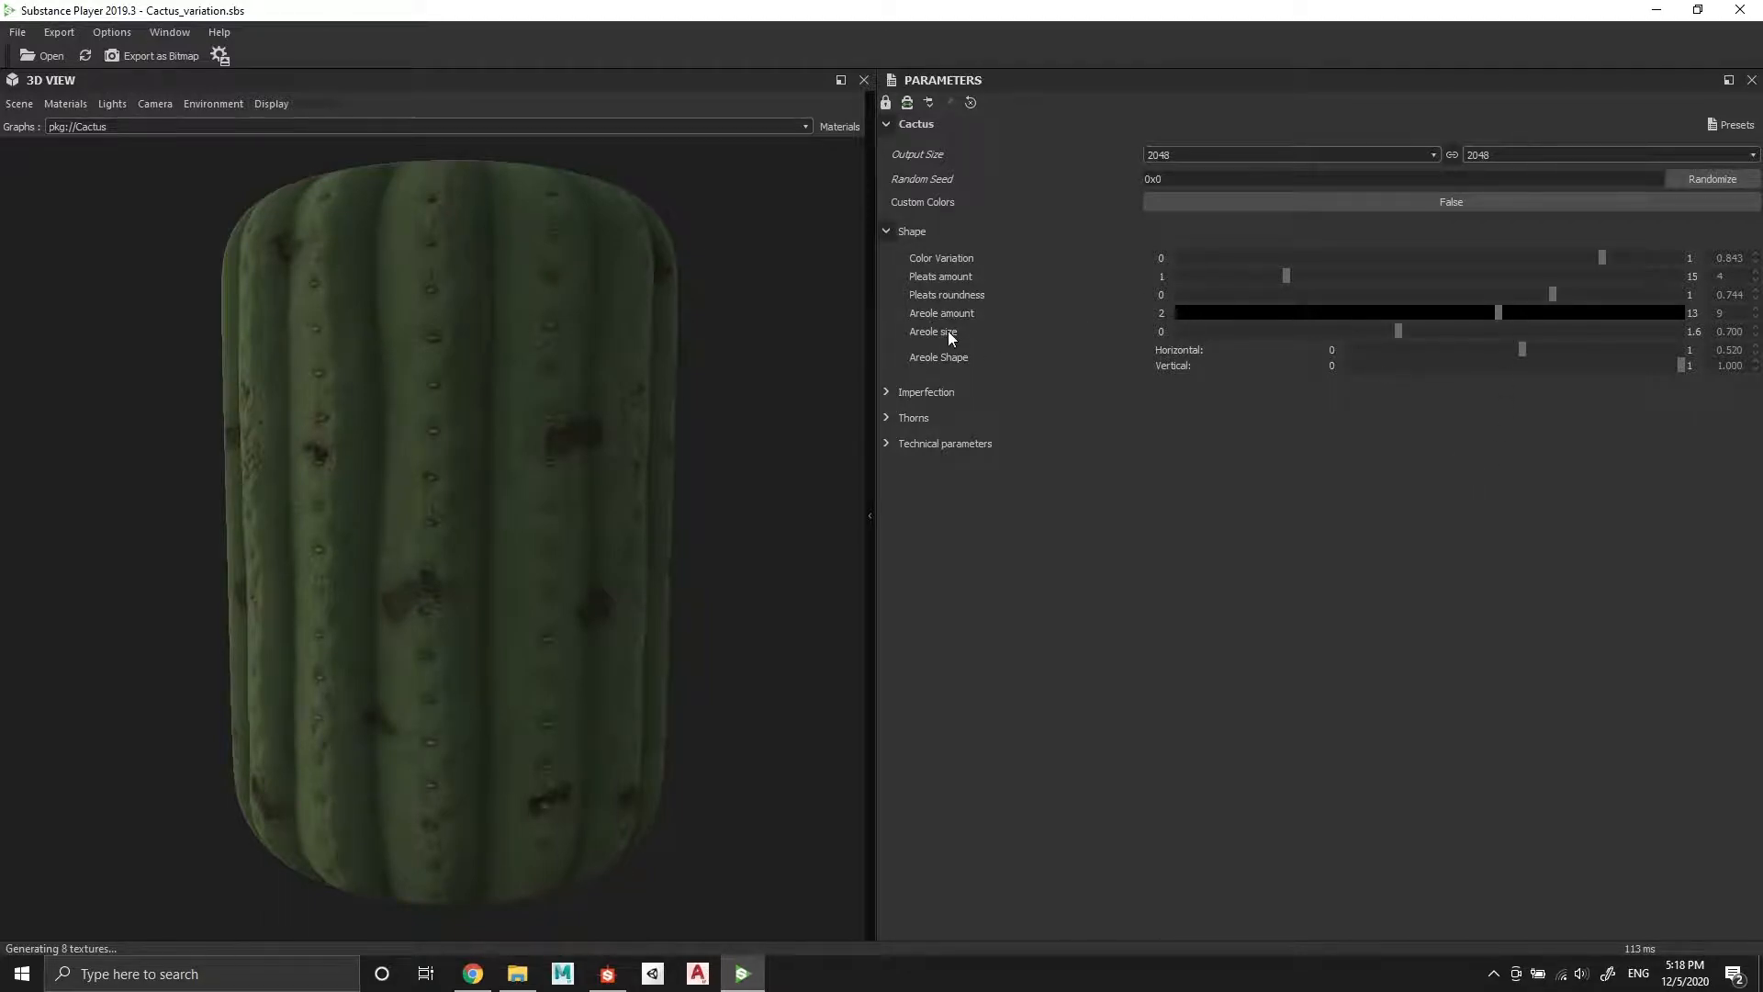
drag(1399, 336, 1373, 347)
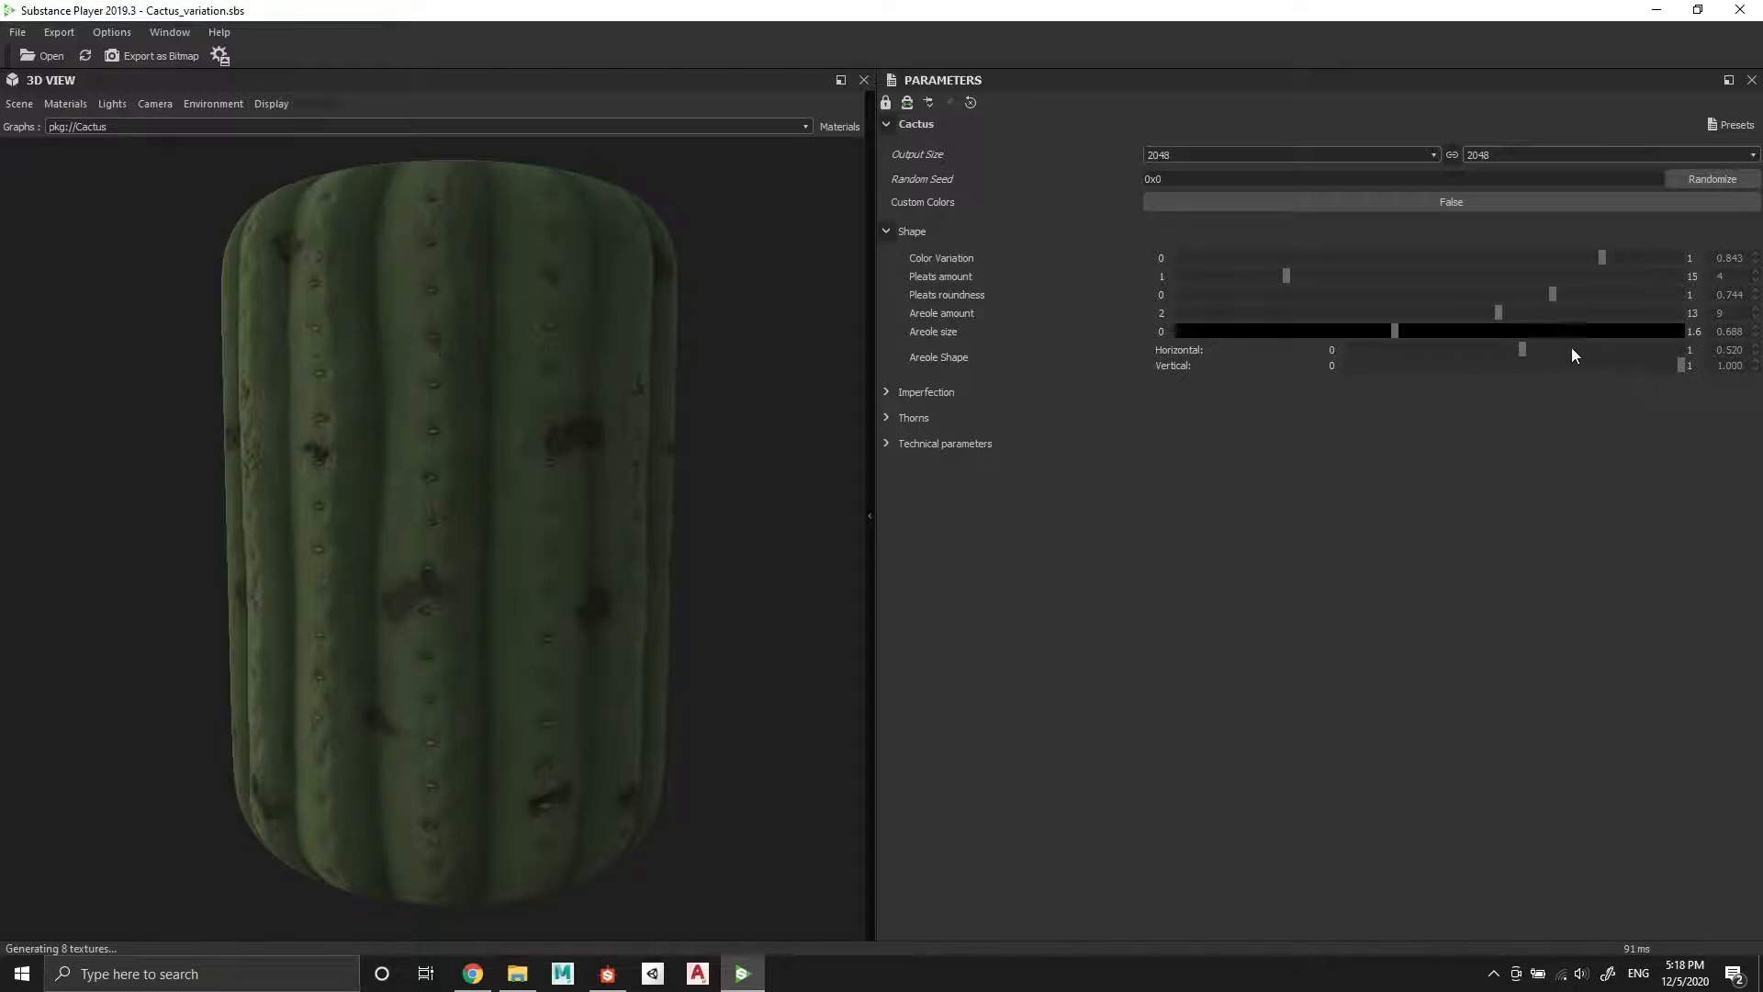
drag(1521, 352, 1411, 364)
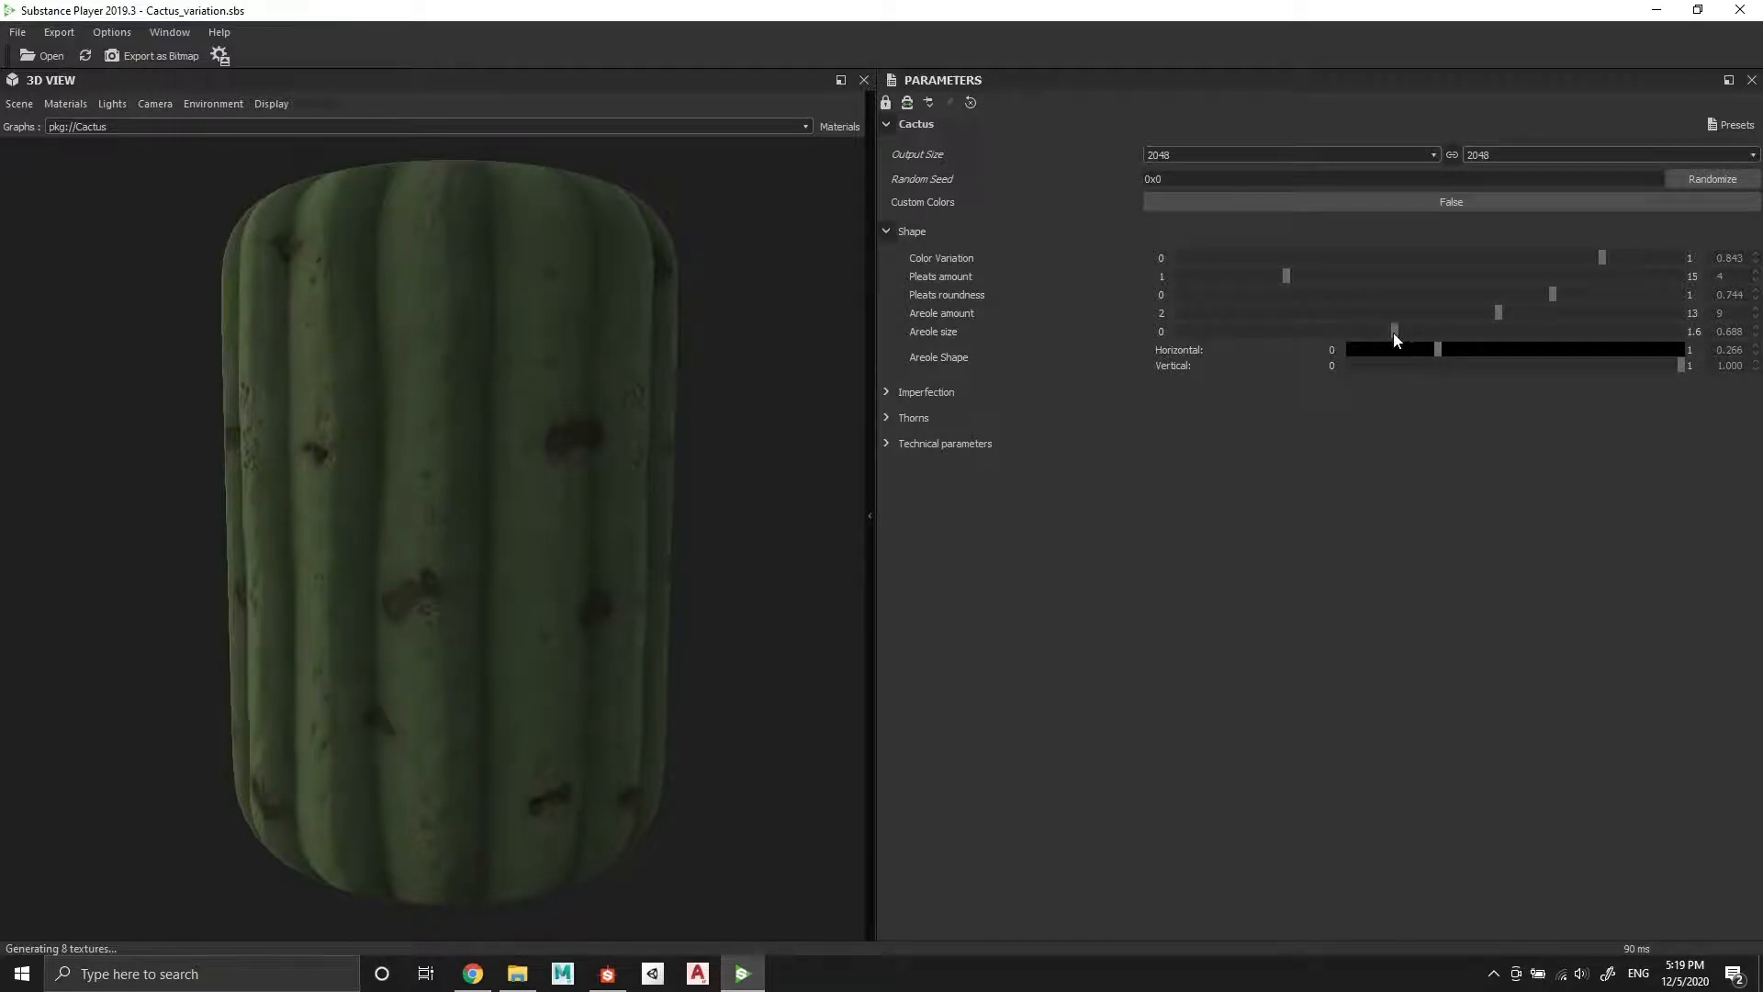
Increase the areole size to about 1.205, check it on the cactus, and collapse the Shape parameters
drag(1394, 334, 1430, 346)
drag(1510, 330, 1530, 334)
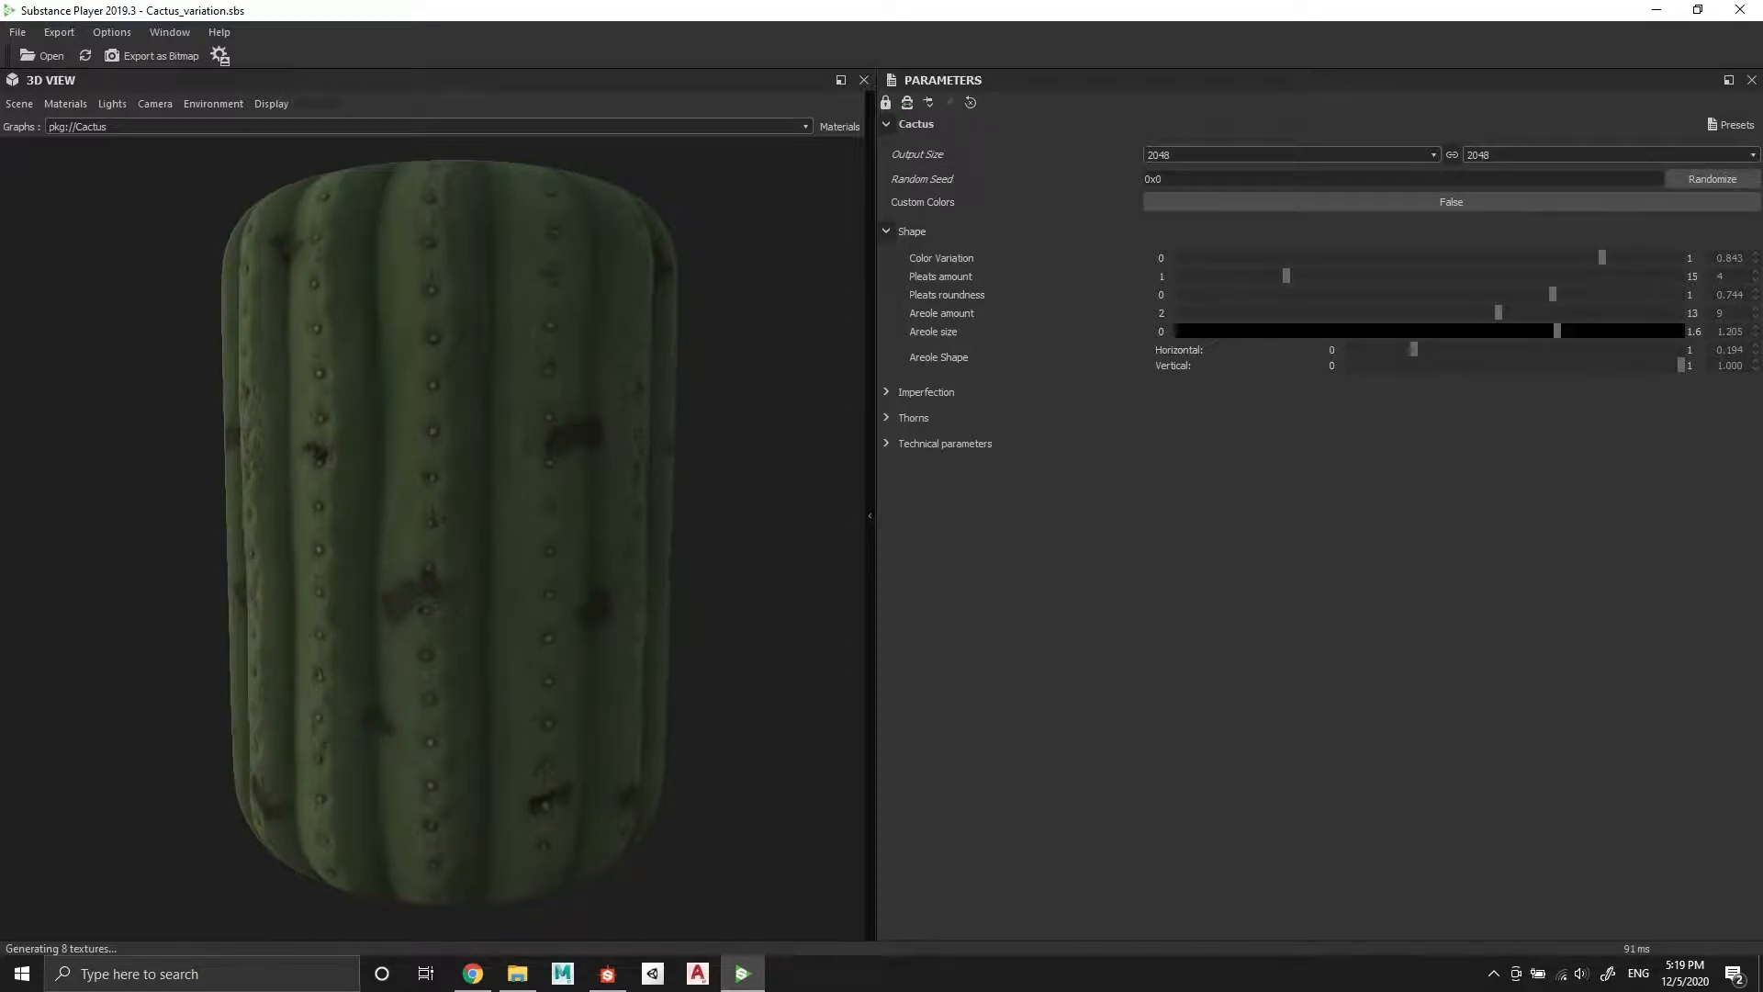
scroll(525, 506, down, 2)
drag(379, 599, 520, 609)
scroll(434, 597, up, 2)
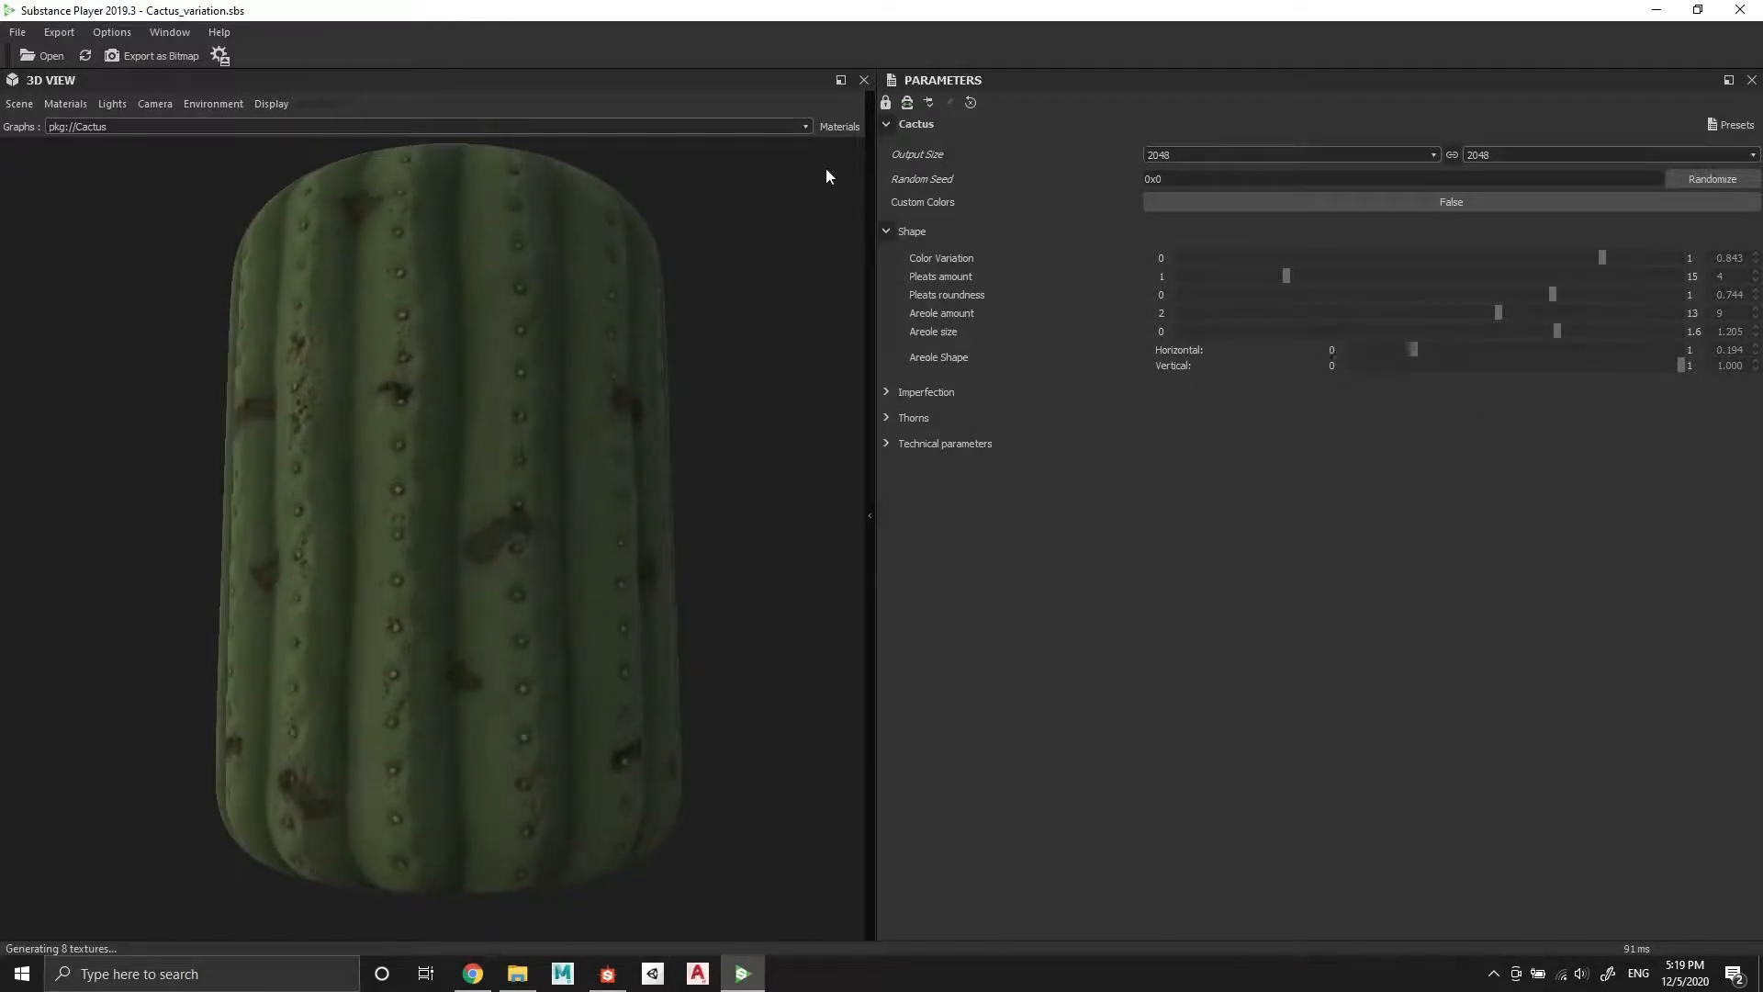
click(887, 231)
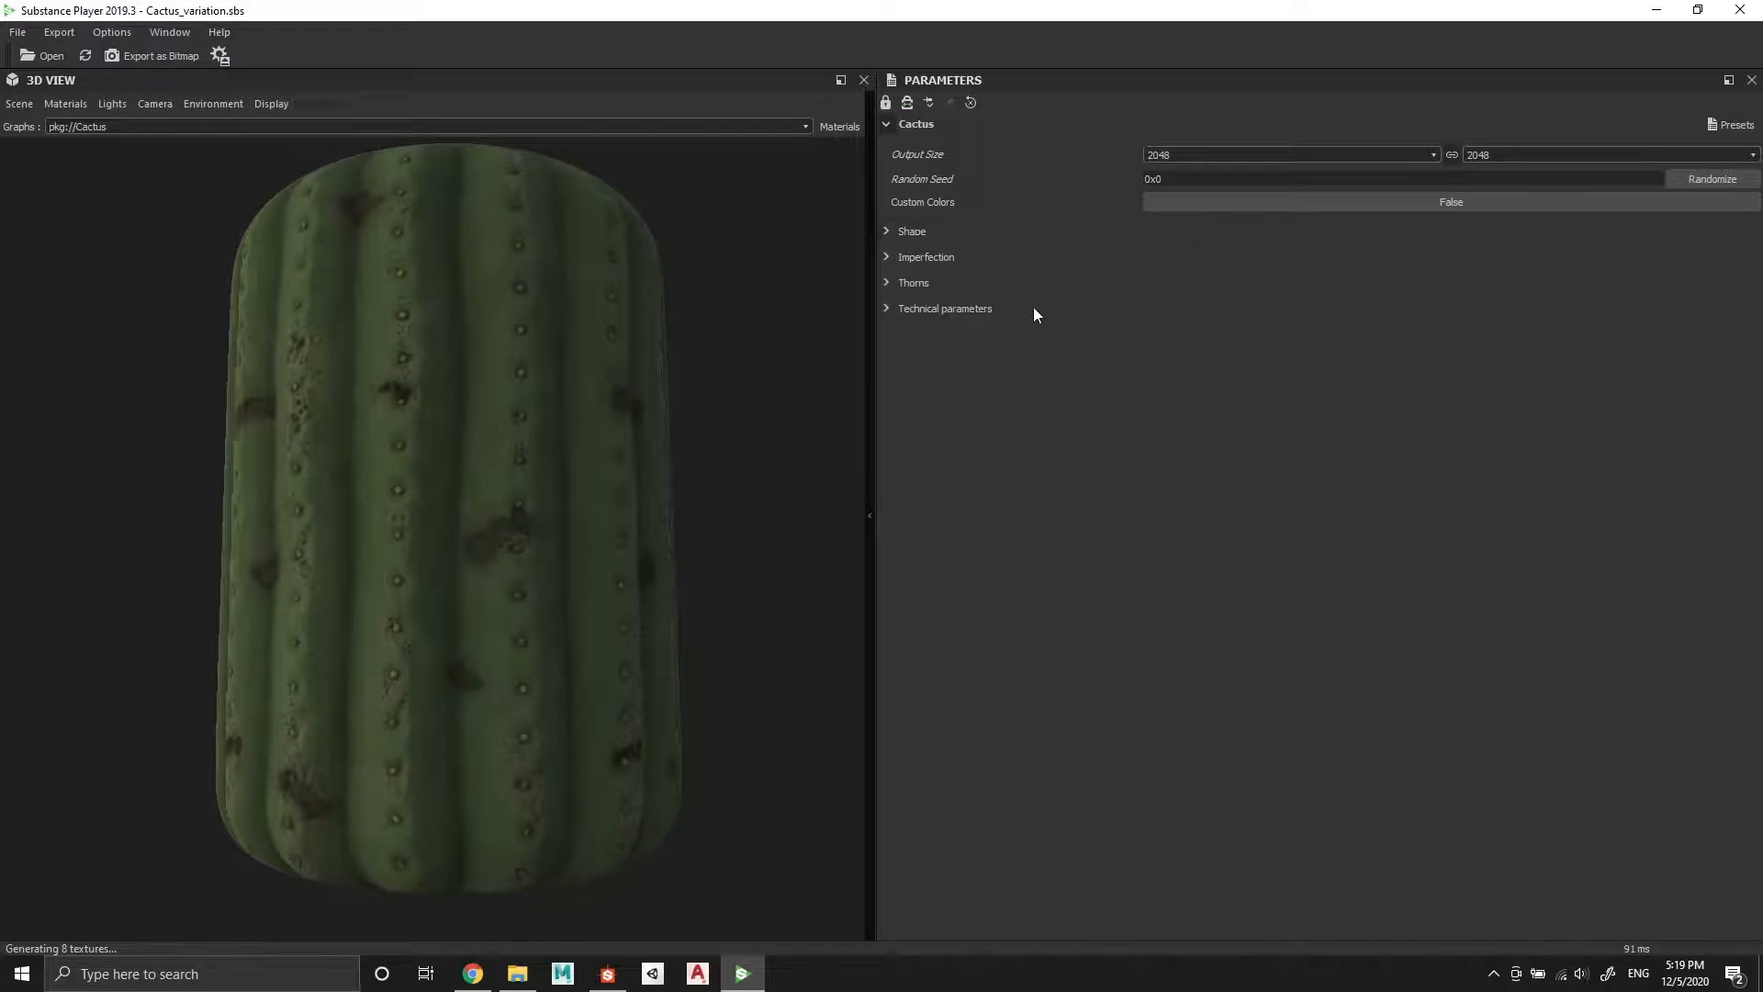
Expand the Imperfection parameters and reduce the damage amount, damage intensity and sickness amount to 0
click(885, 258)
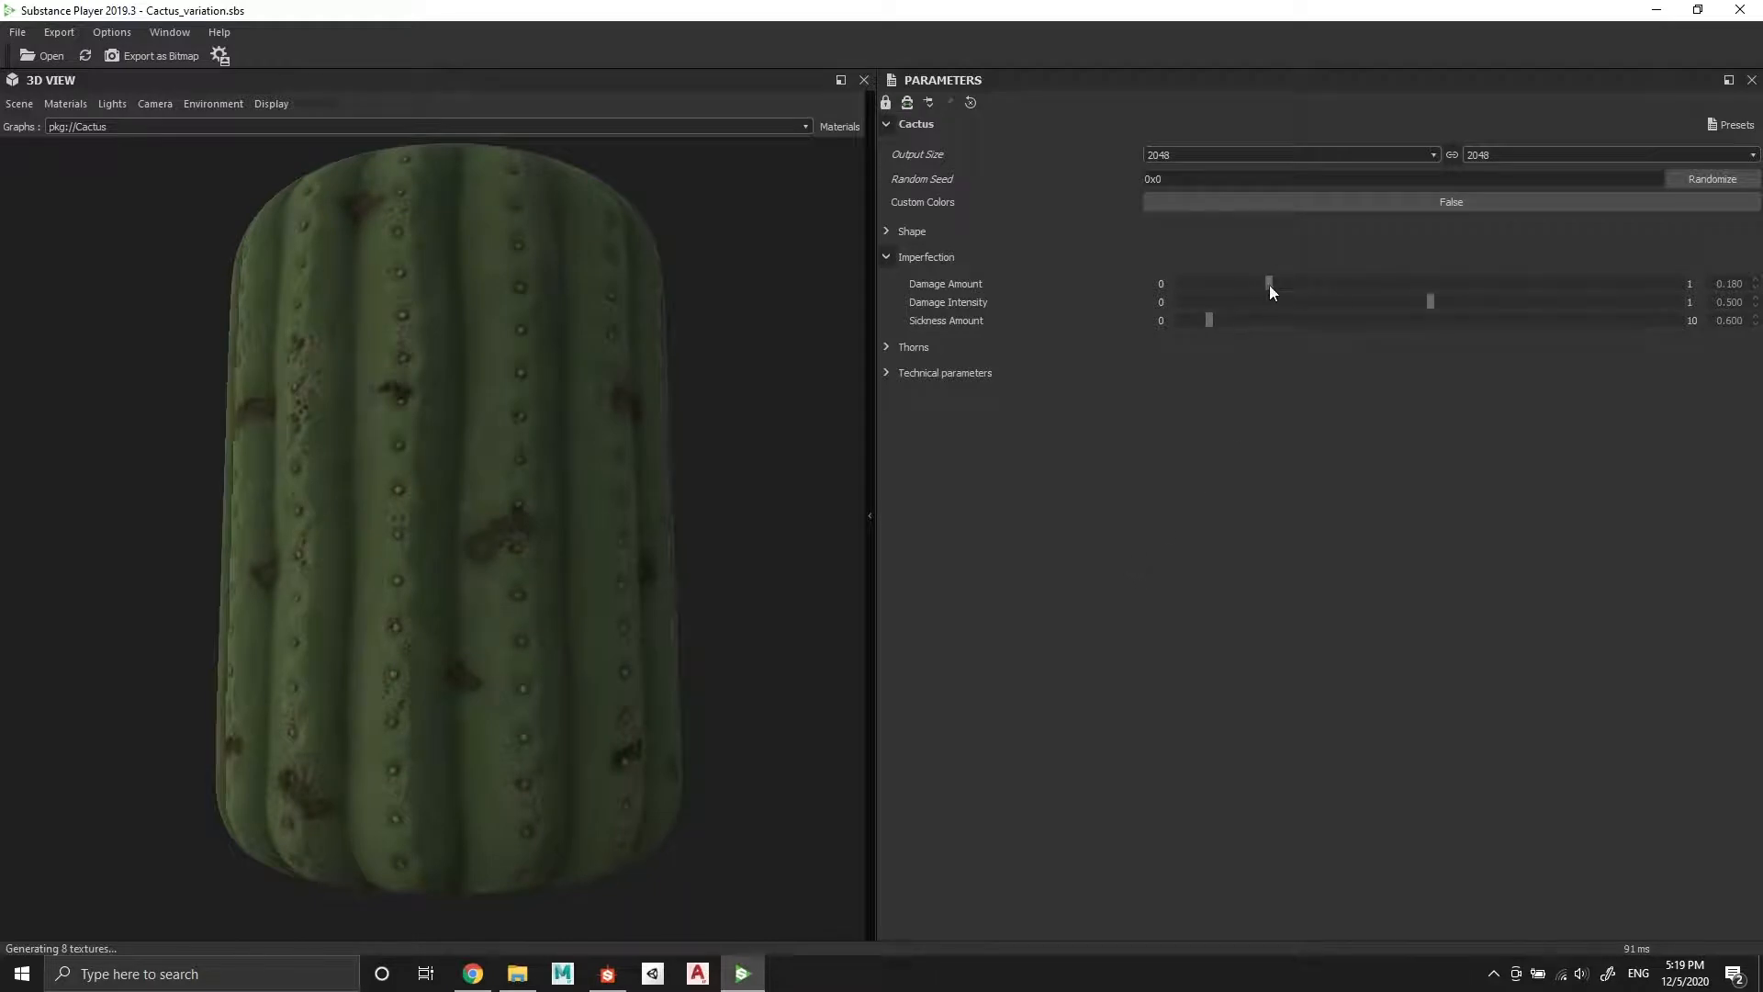
drag(1269, 285, 1131, 316)
click(1430, 303)
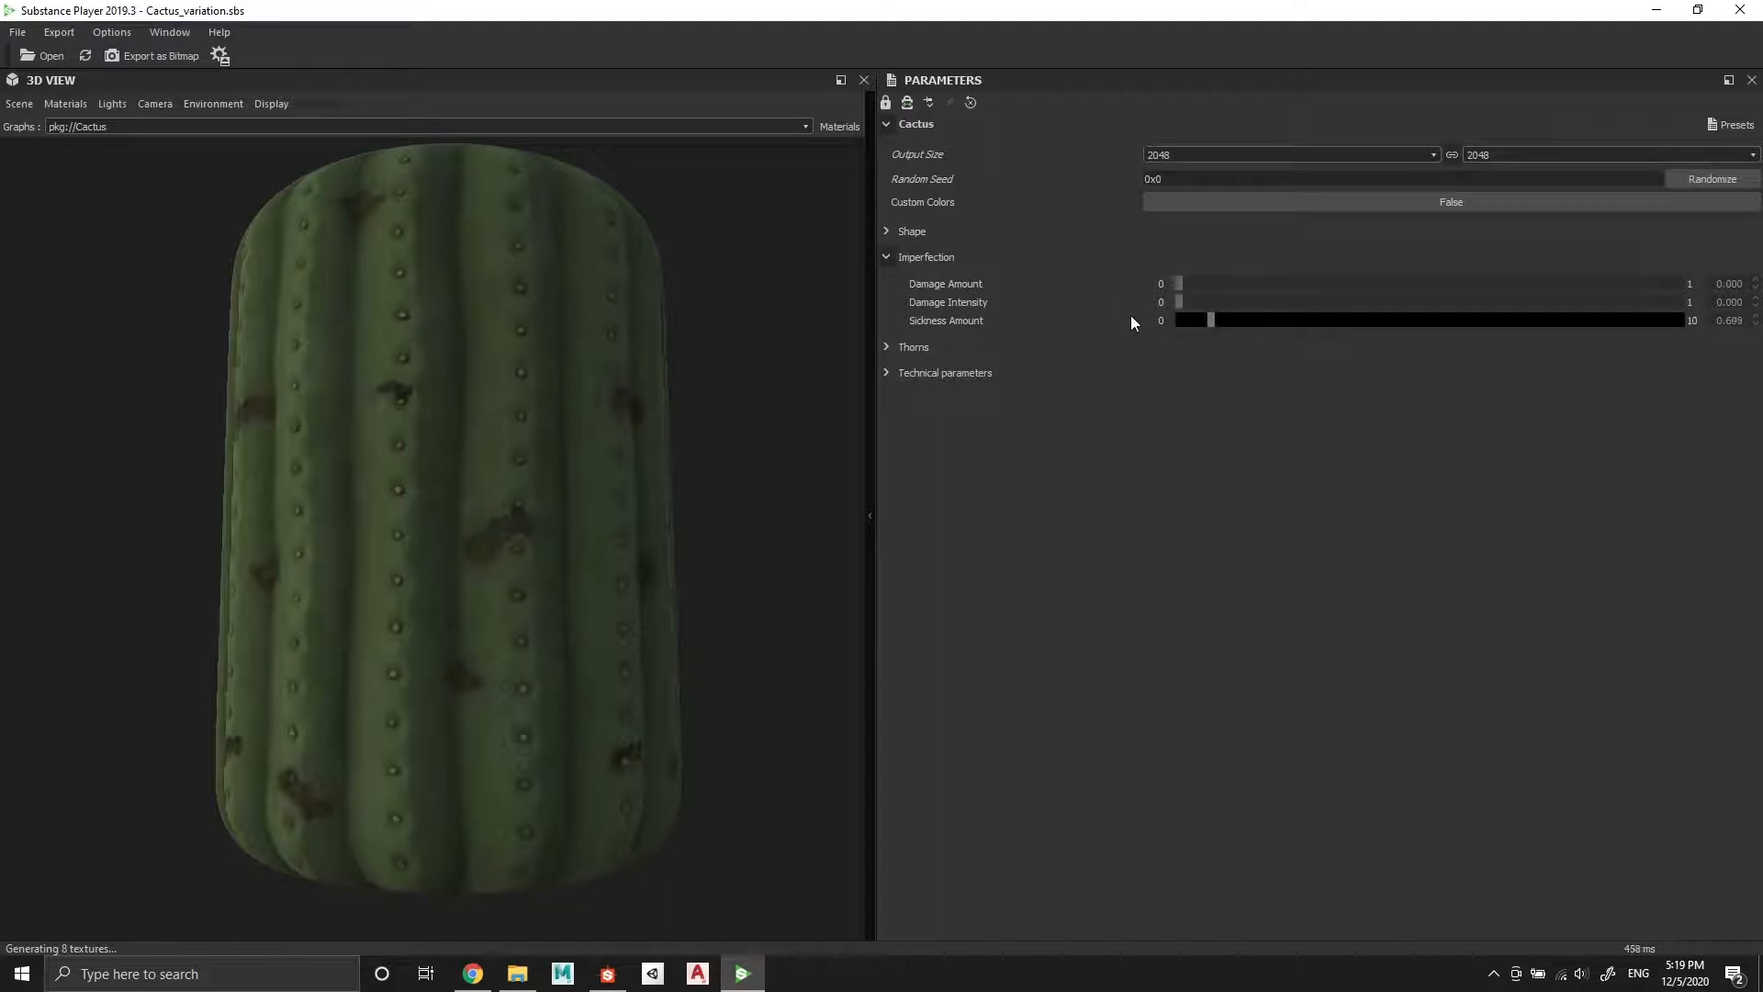
scroll(483, 516, up, 2)
scroll(483, 517, down, 3)
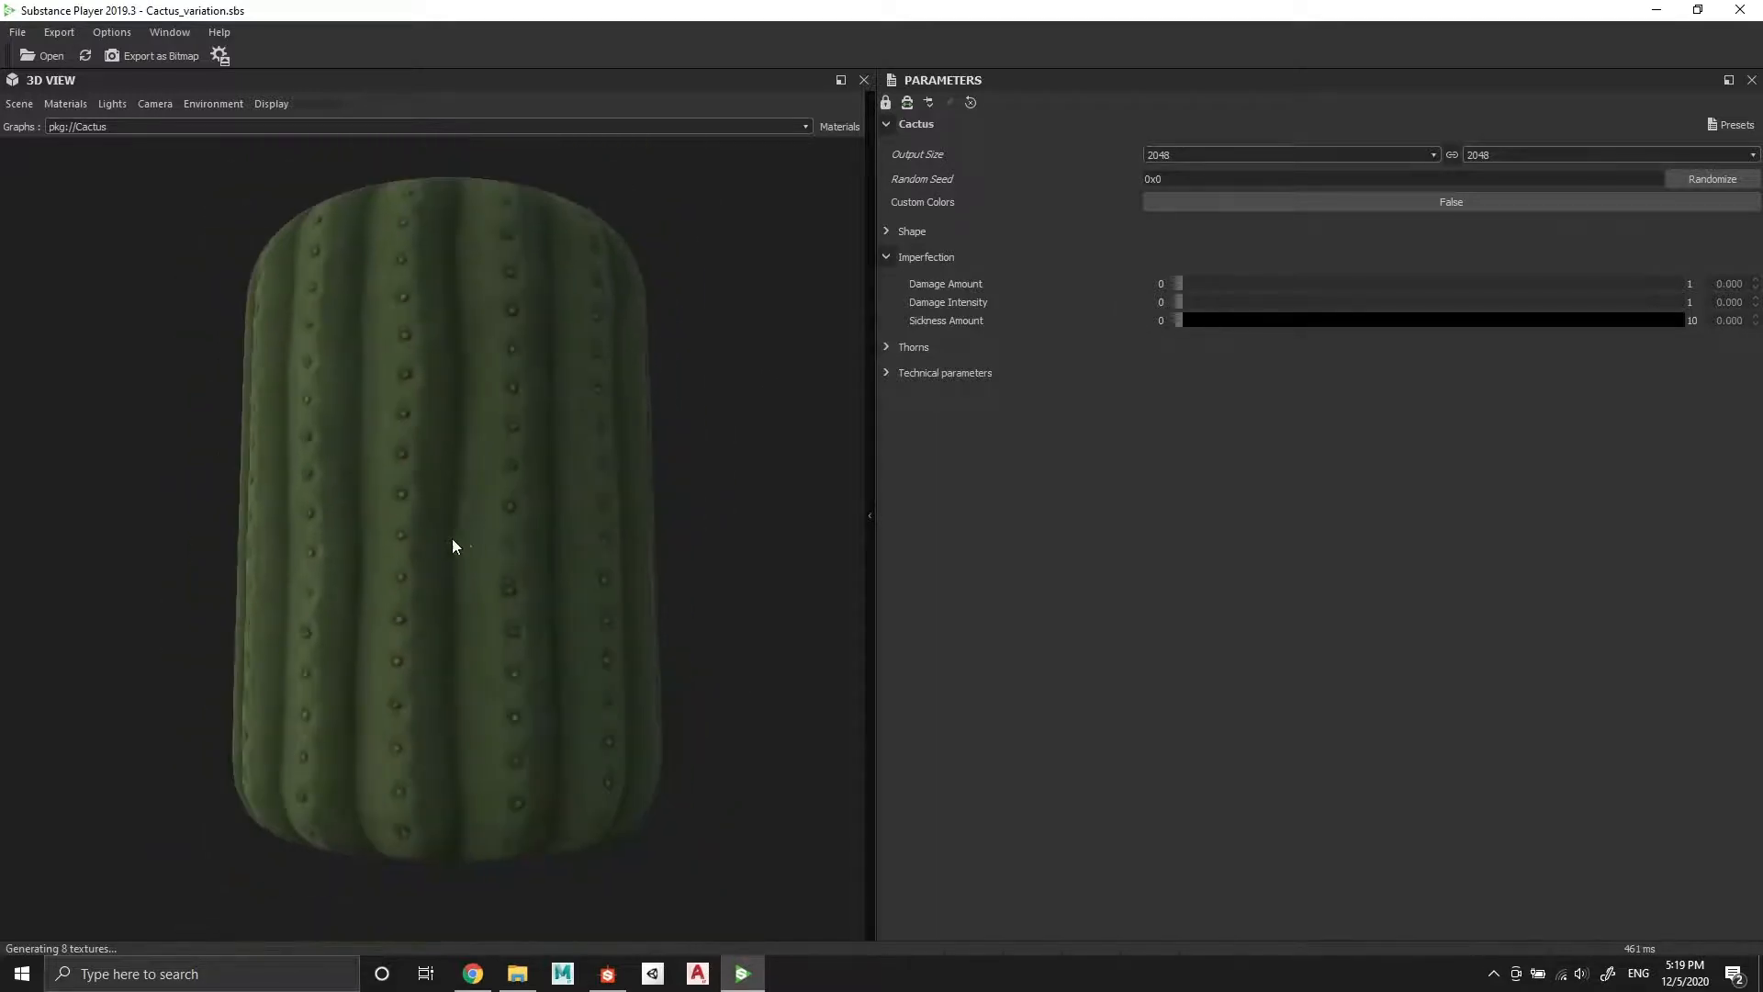
mouse_move(452, 538)
mouse_down()
mouse_move(564, 516)
mouse_move(441, 519)
mouse_move(465, 559)
mouse_move(459, 522)
mouse_up()
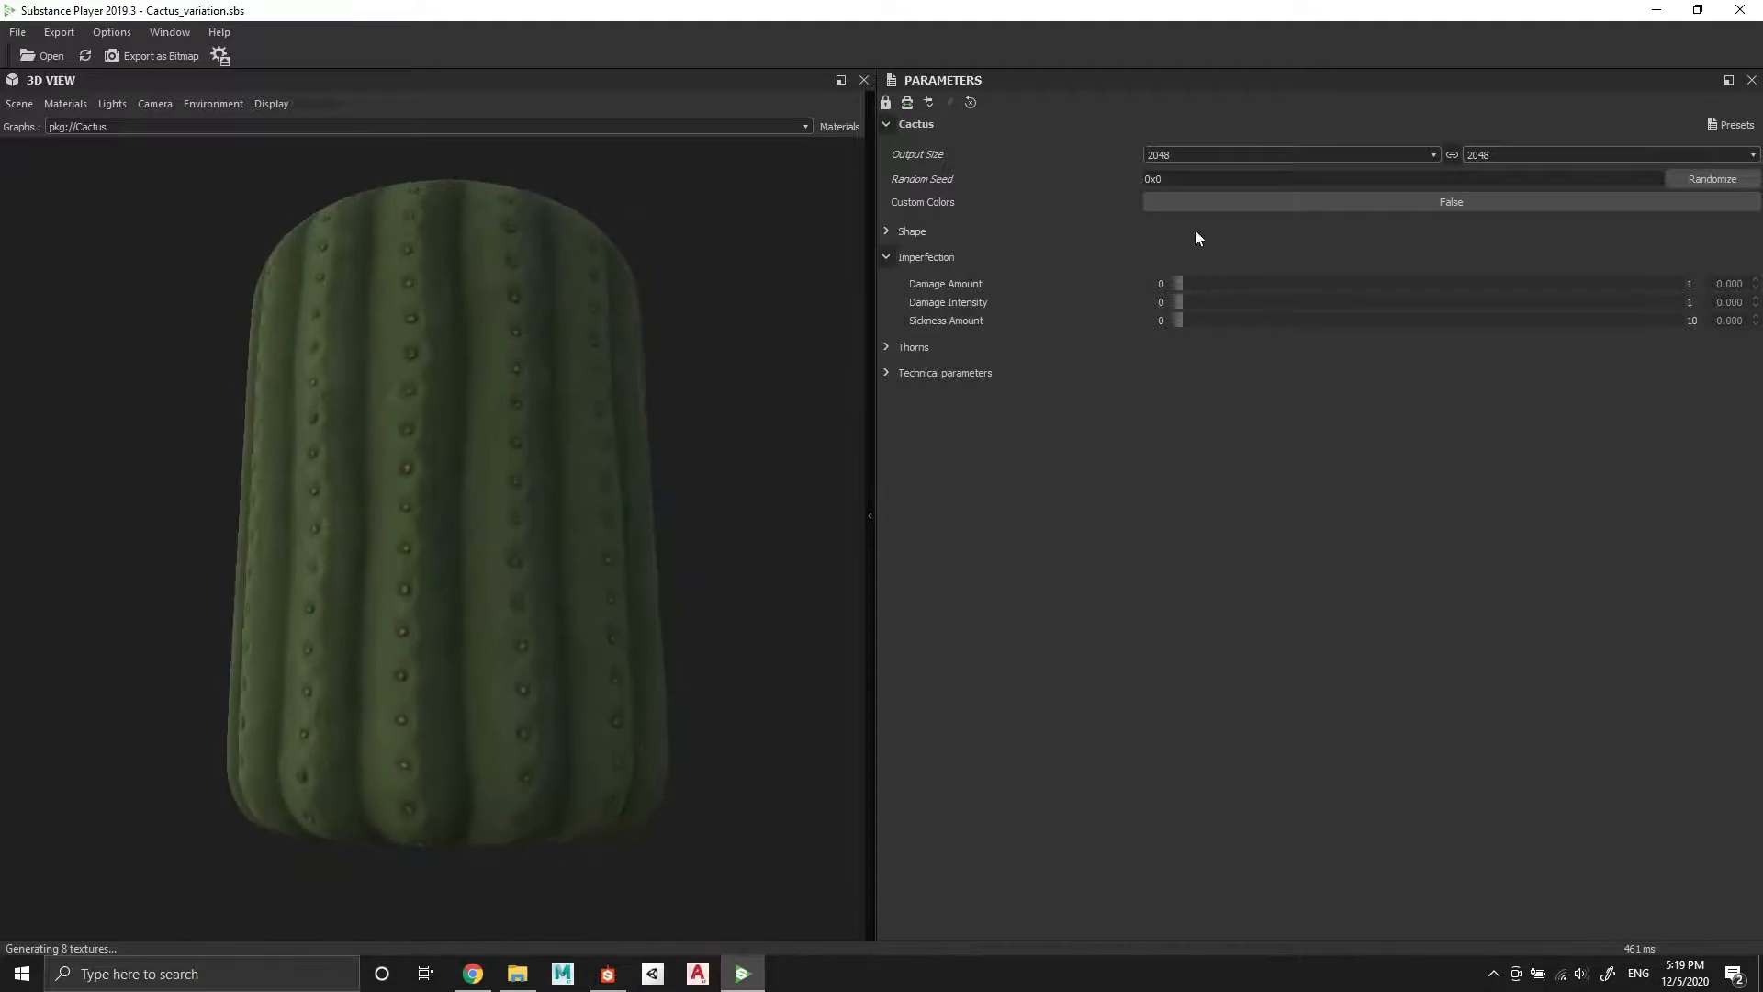
Try the damage amount at its maximum of 1, at about 0.229 and at about 0.521
drag(1181, 283, 1342, 296)
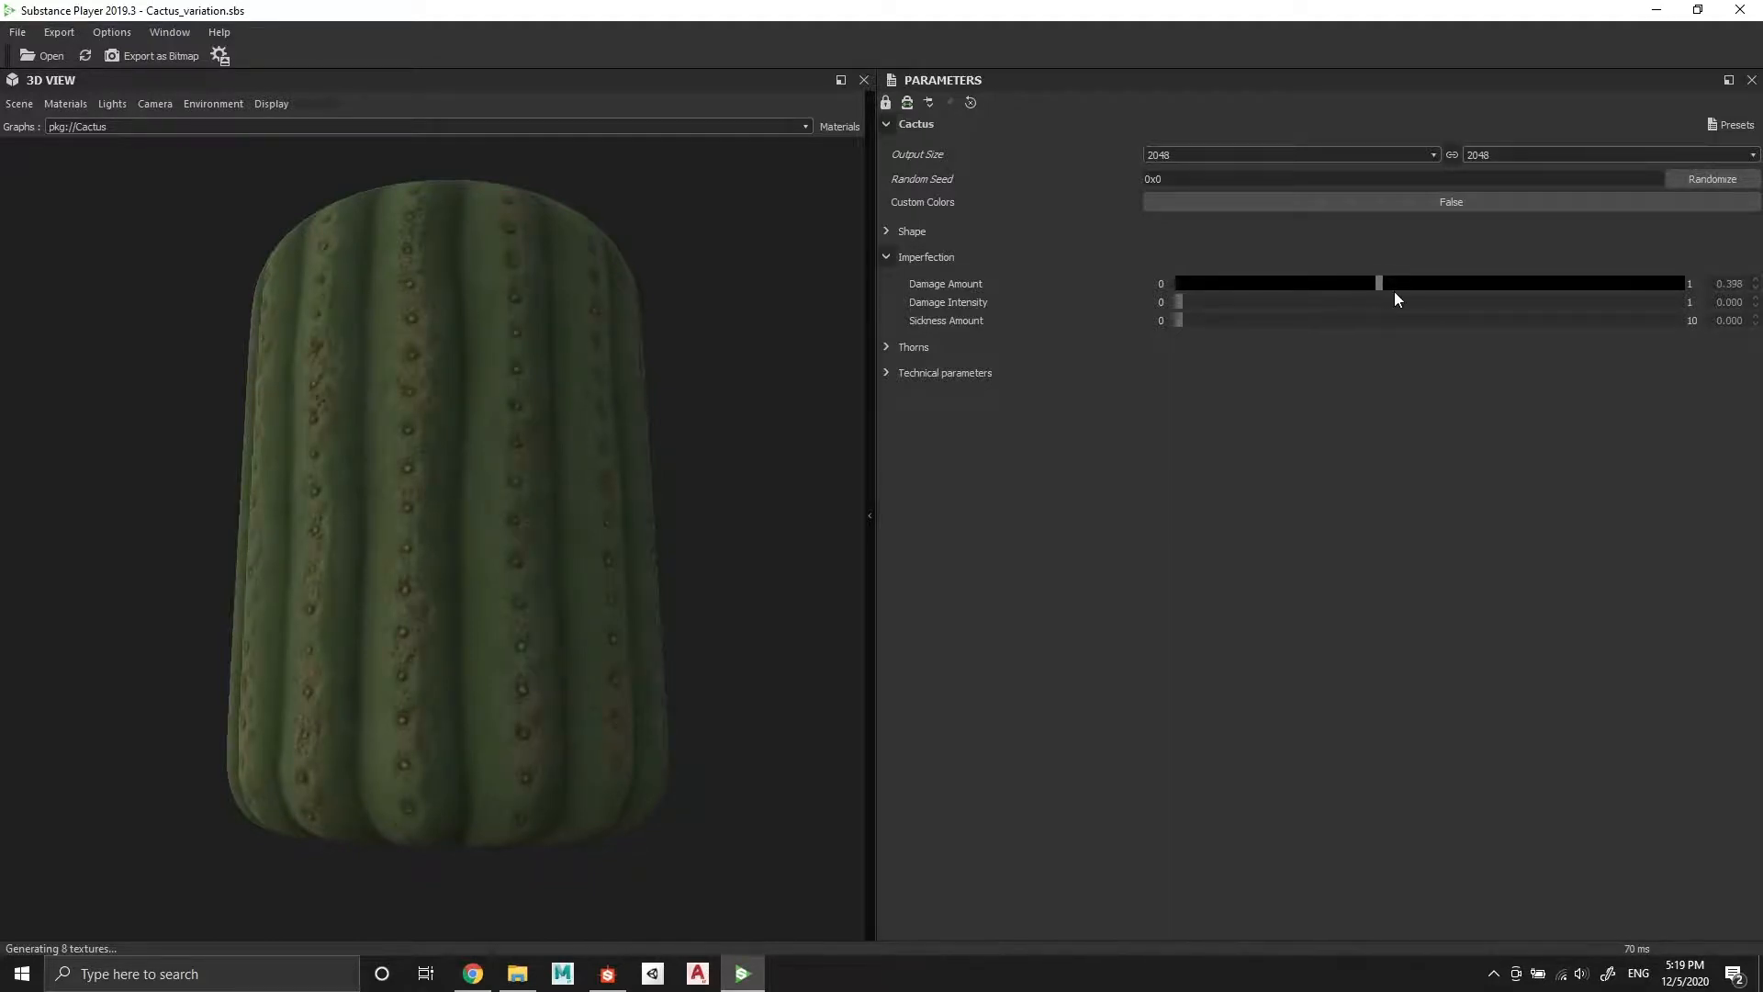
drag(1434, 299, 1603, 306)
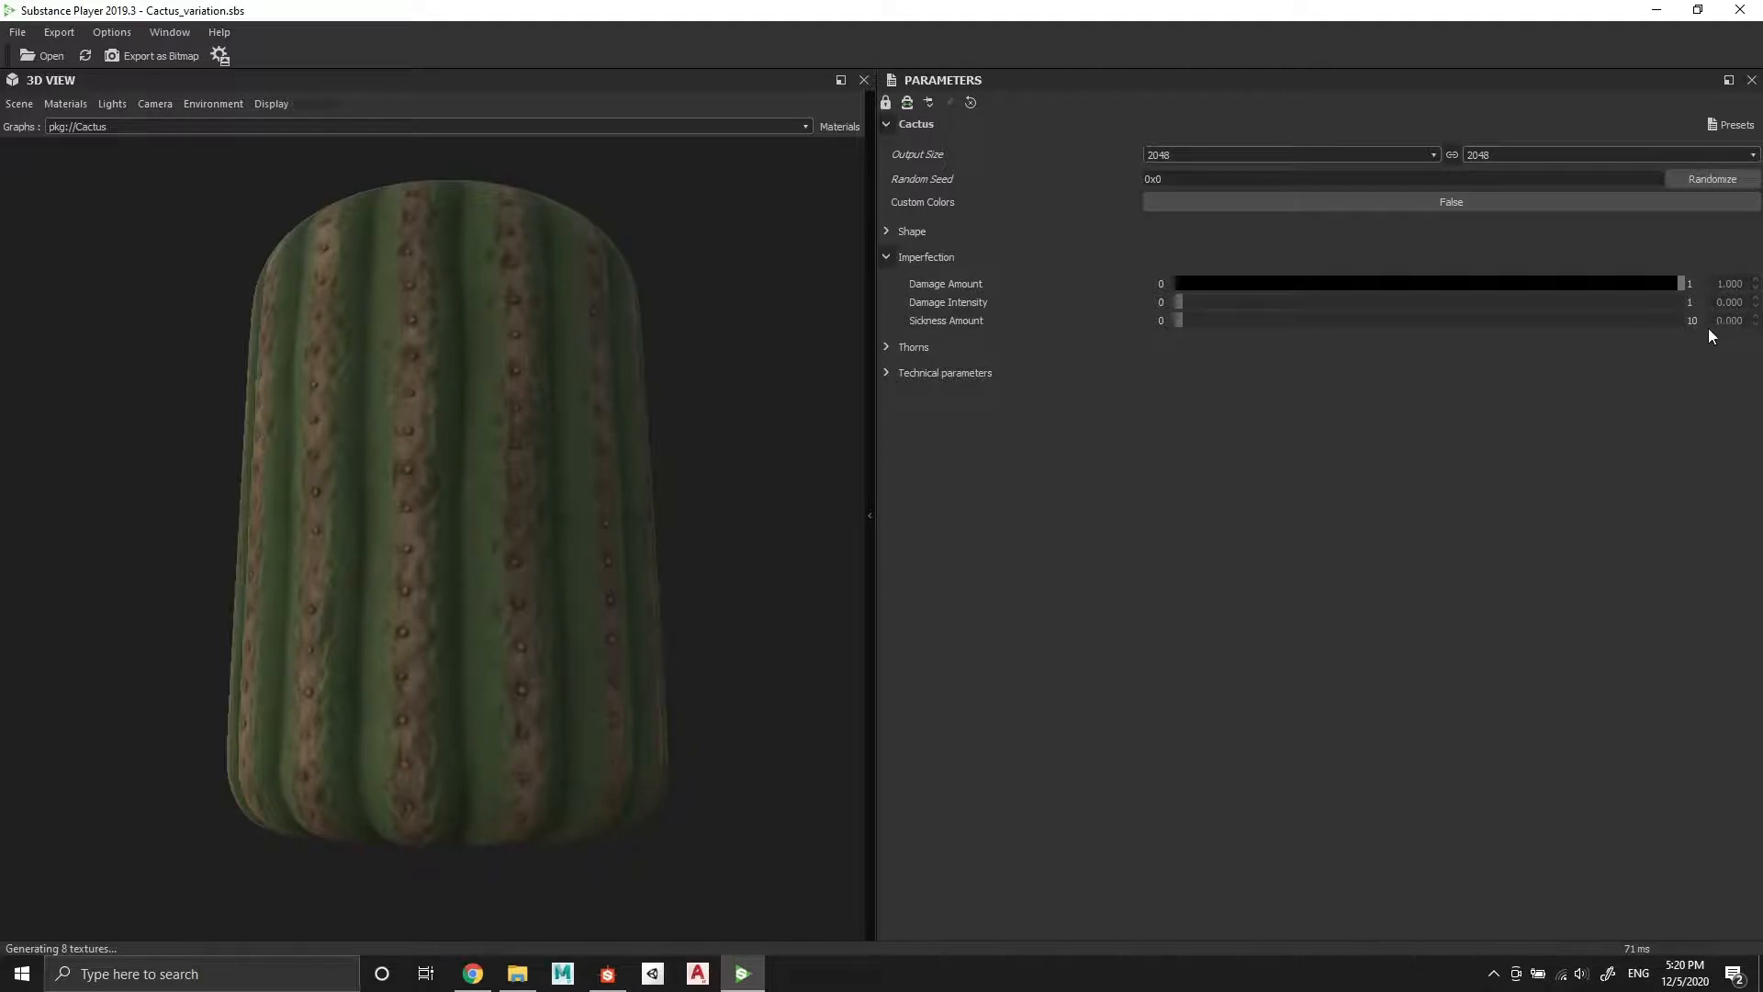
drag(1581, 339, 1291, 379)
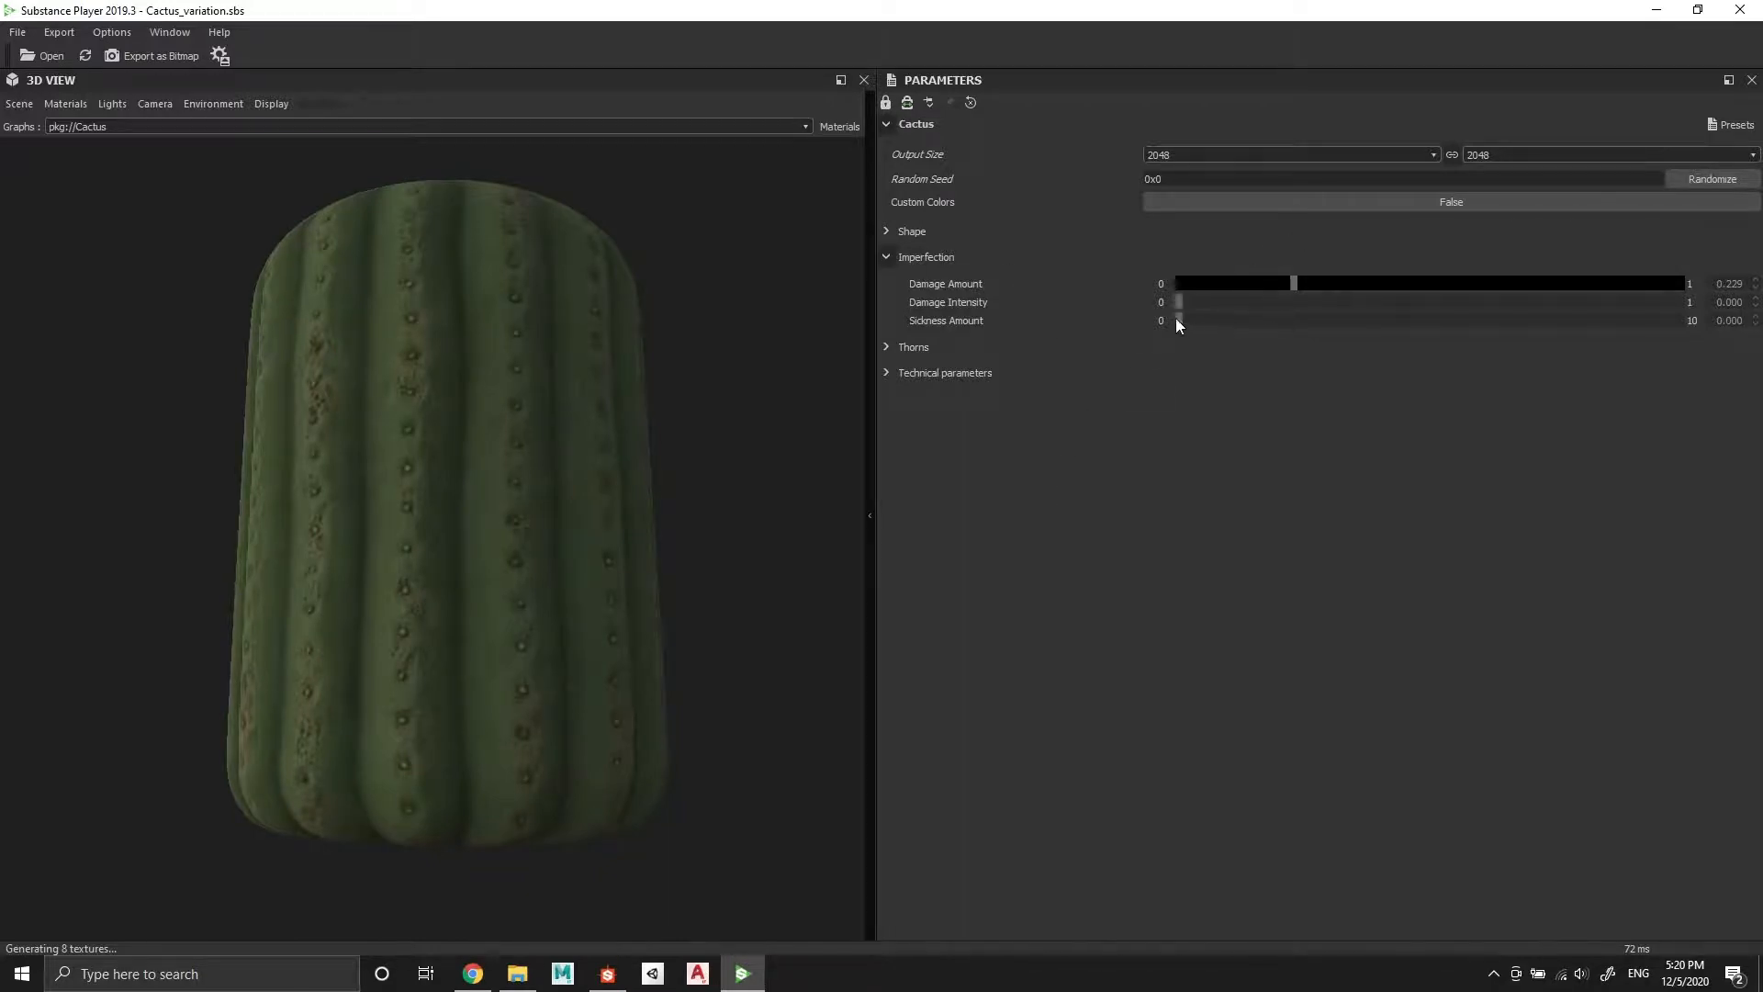
scroll(323, 421, up, 10)
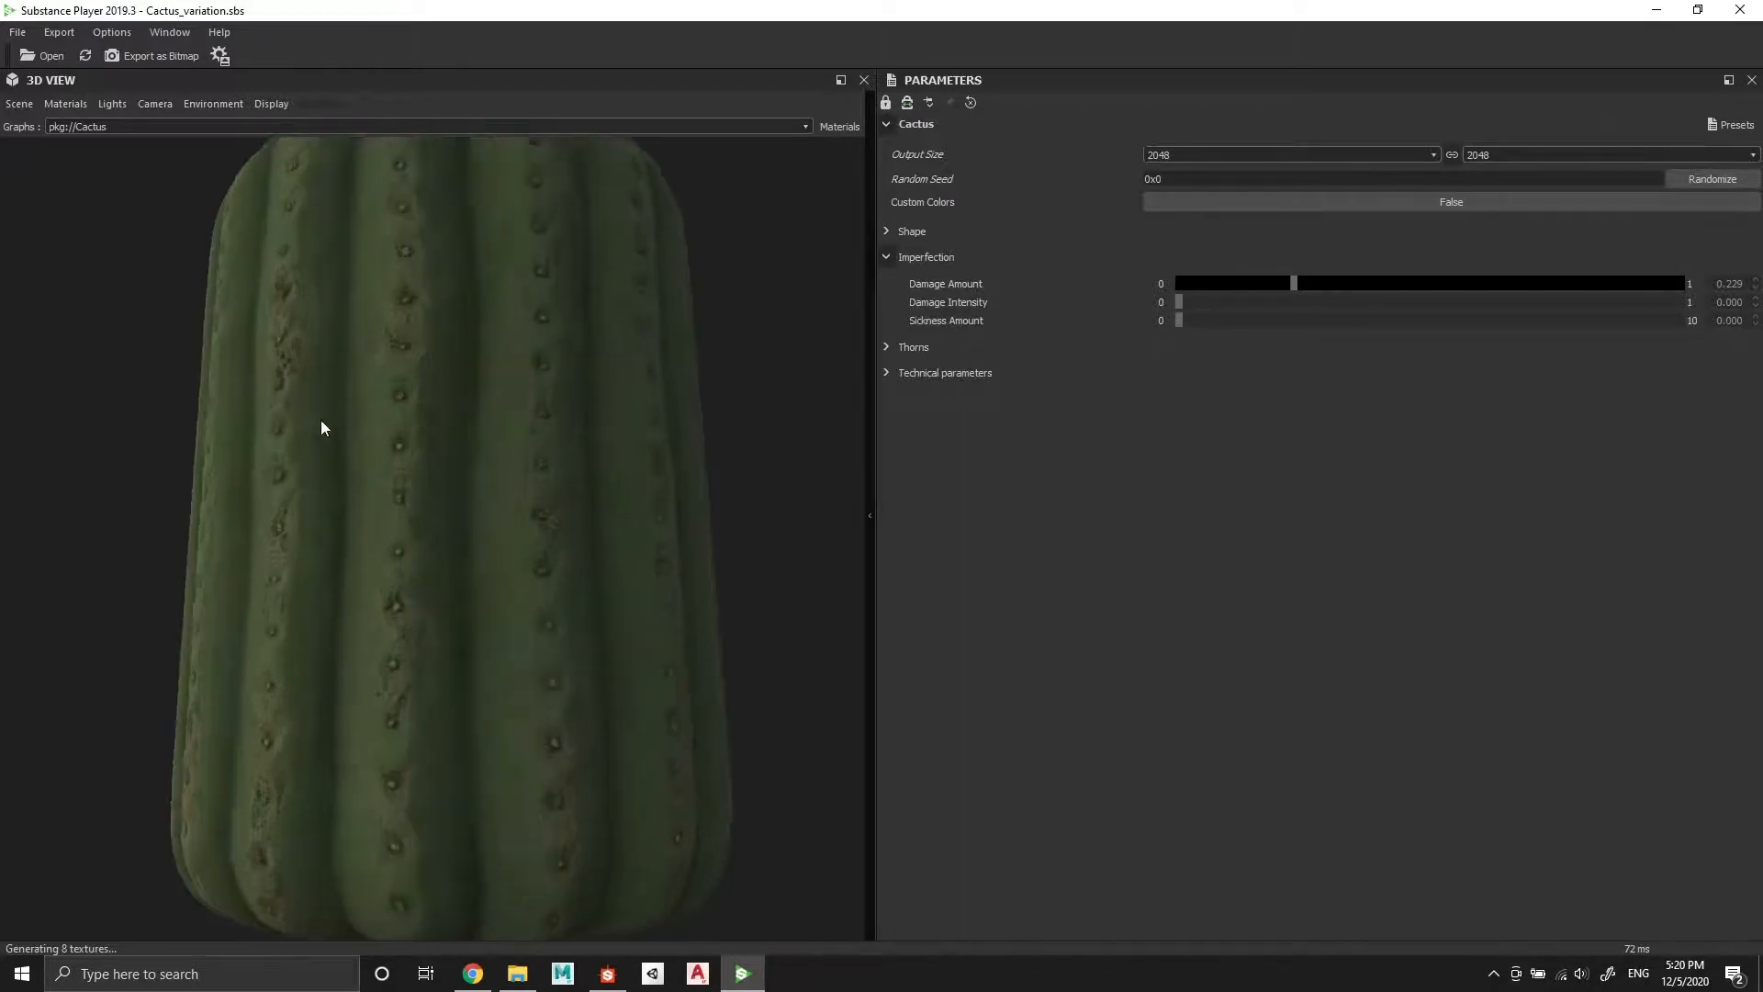
click(1440, 283)
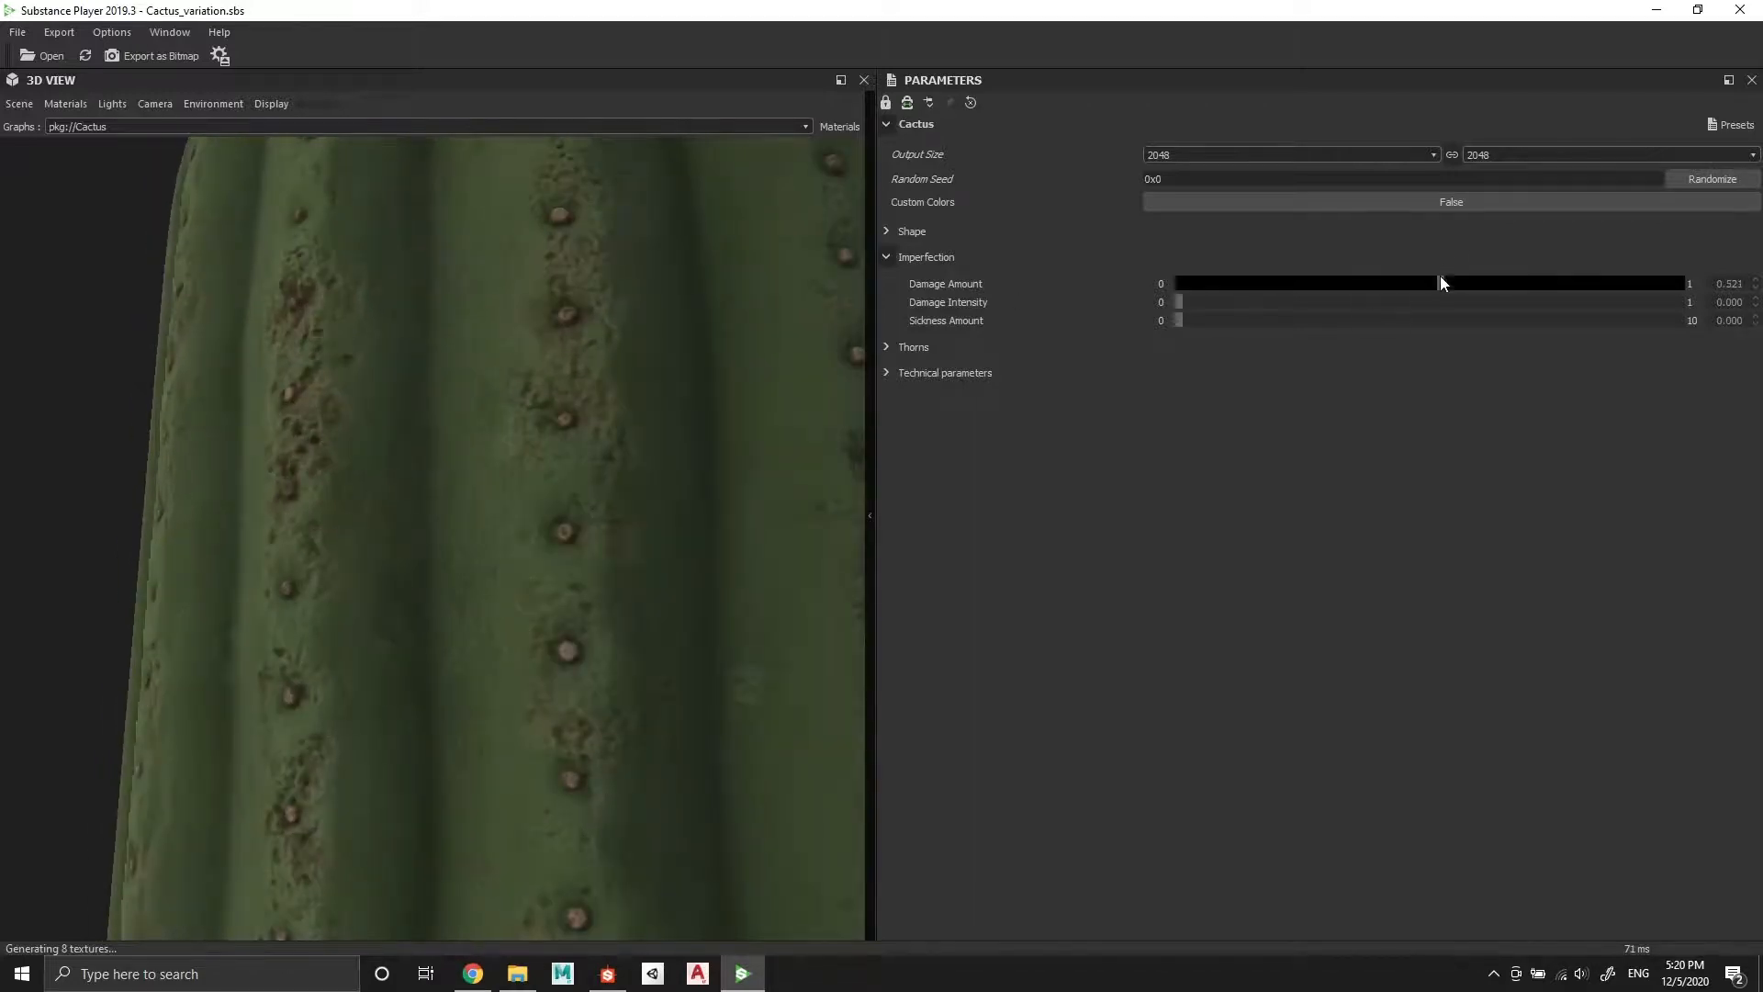
Raise the damage intensity to about 0.914 and check the damaged pleats on the whole cactus
click(1296, 301)
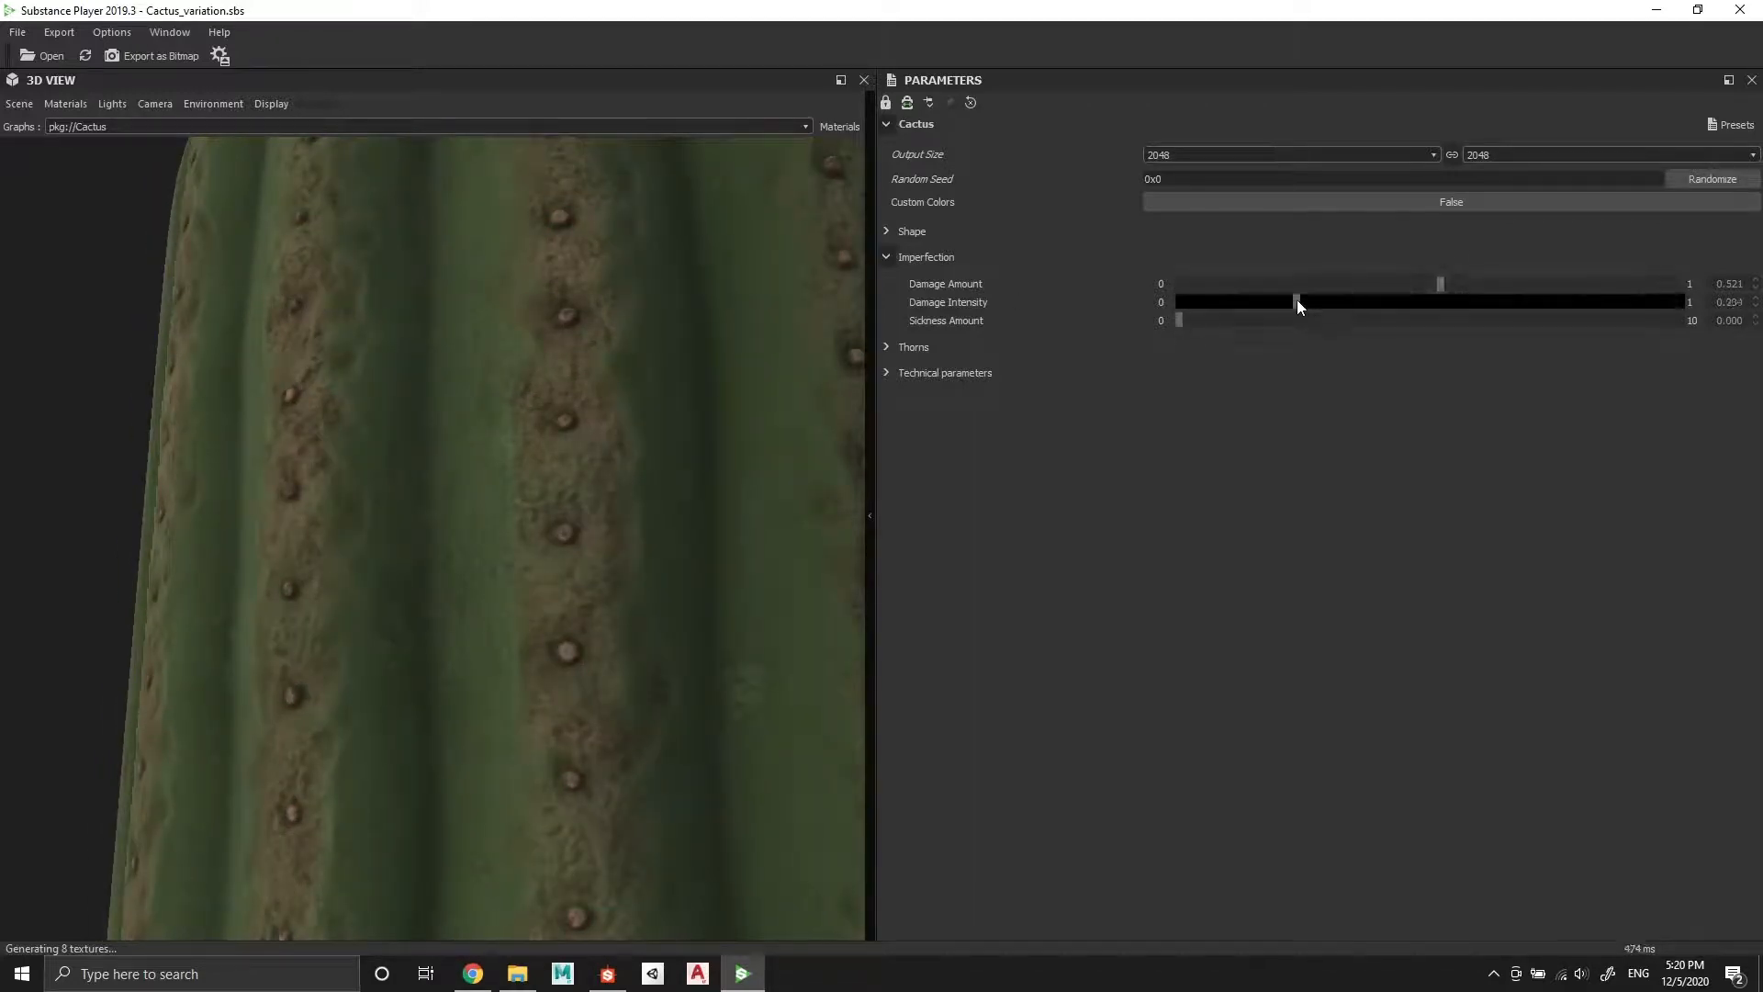
click(1531, 302)
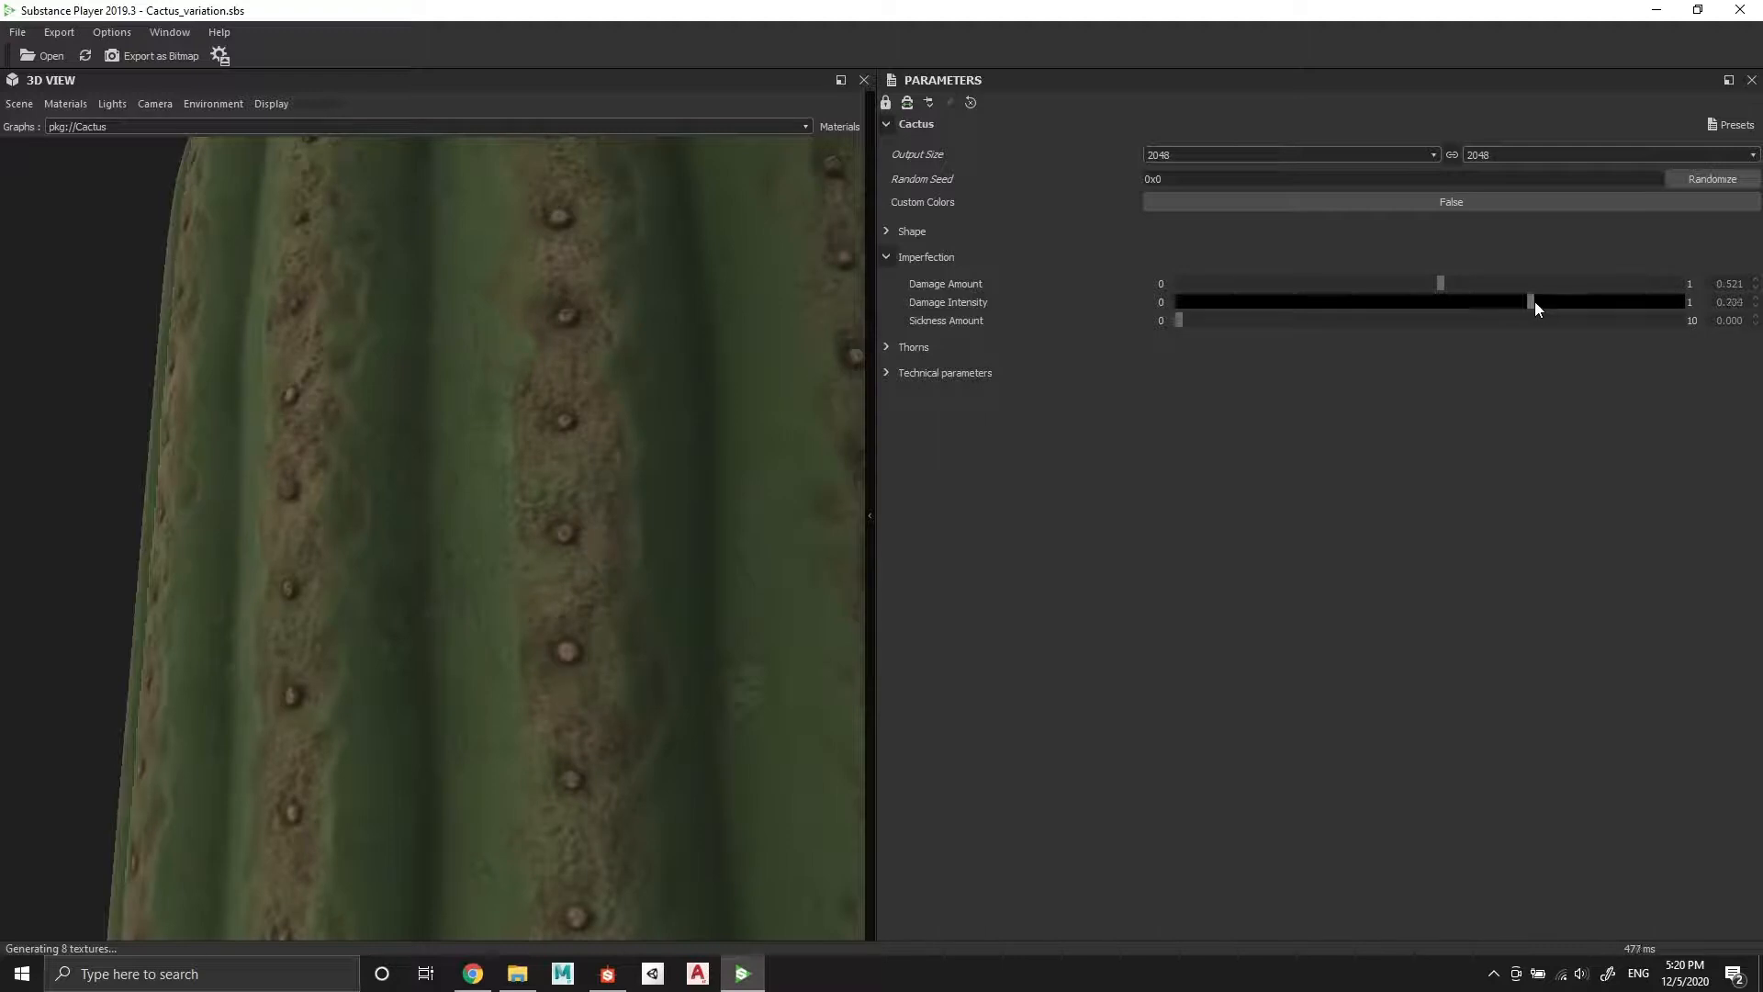
click(1638, 302)
scroll(521, 410, down, 10)
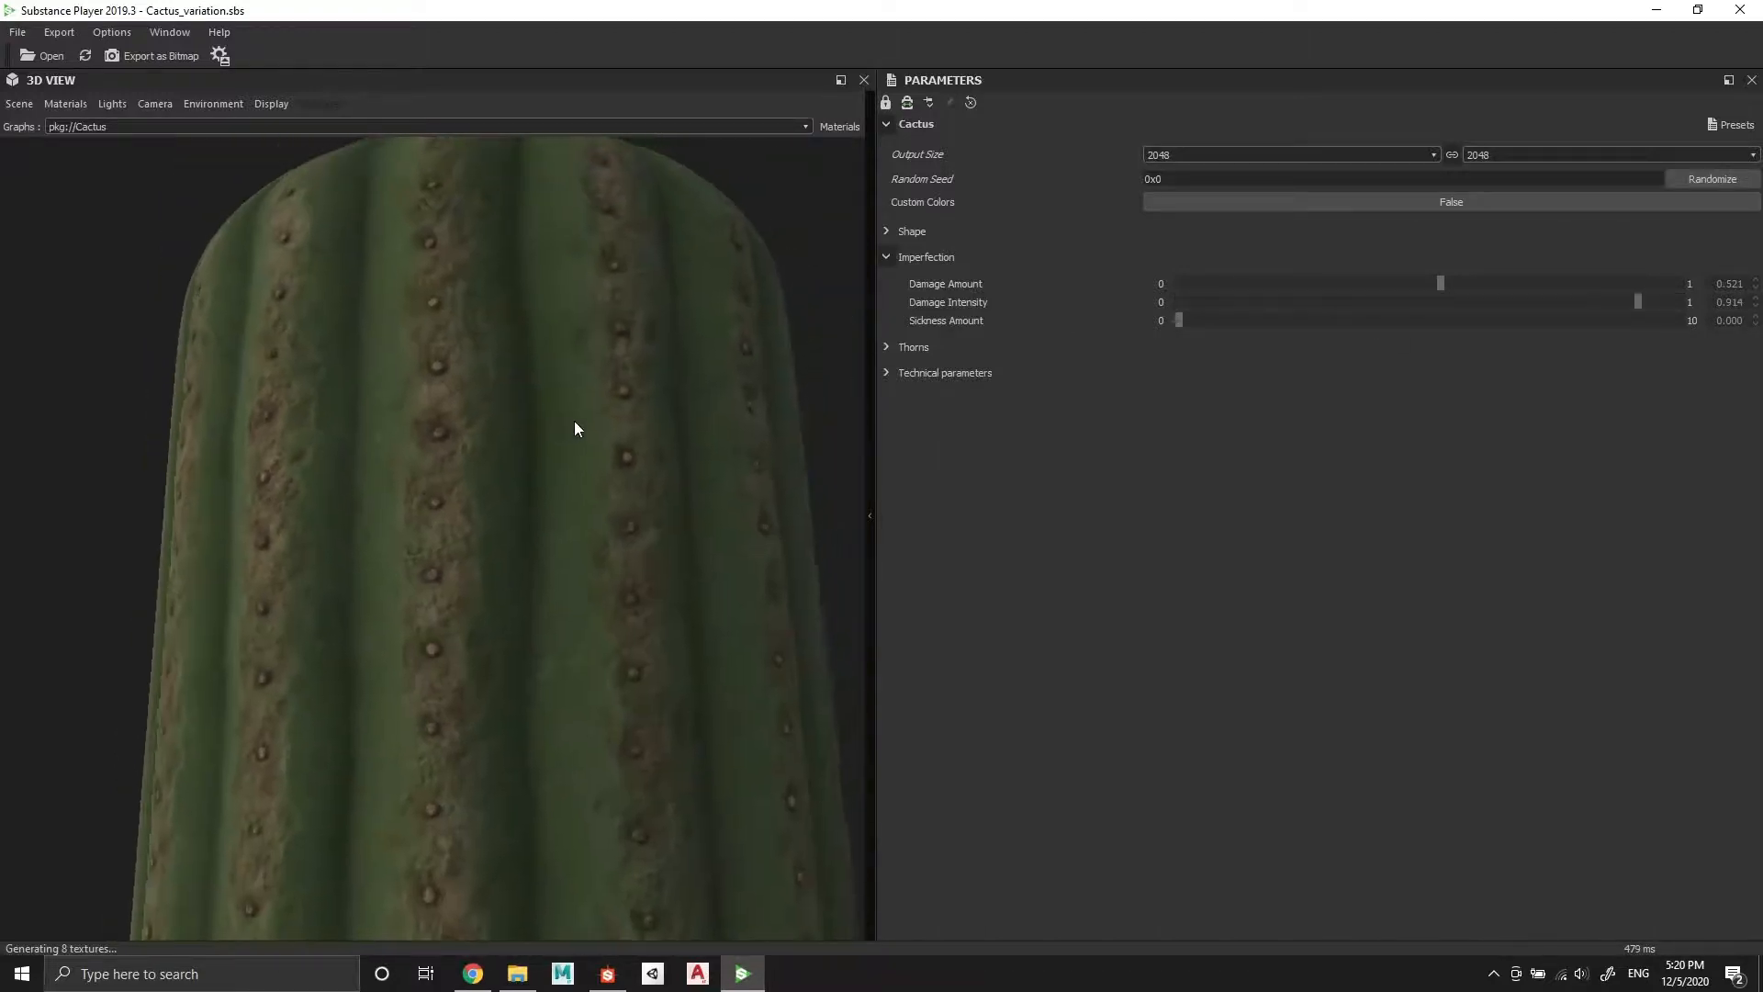
middle_drag(562, 453, 560, 456)
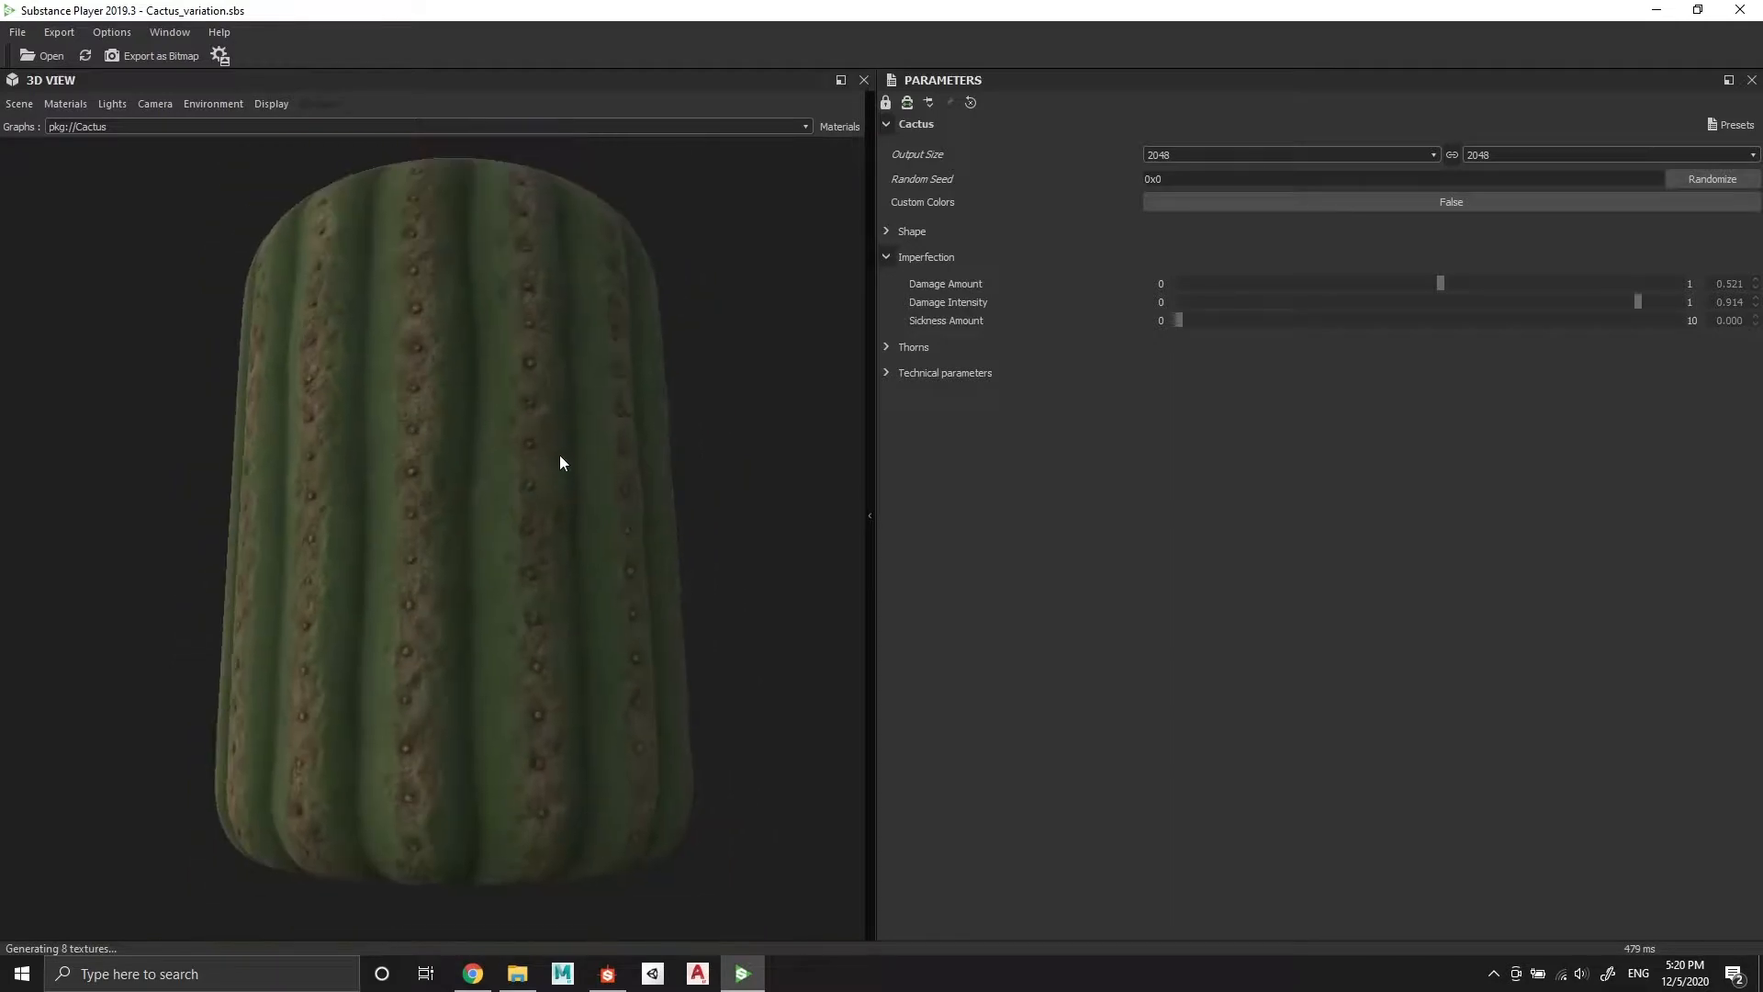
Reduce the damage amount to about 0.17 and set the sickness amount to about 0.713
drag(1386, 284, 1313, 283)
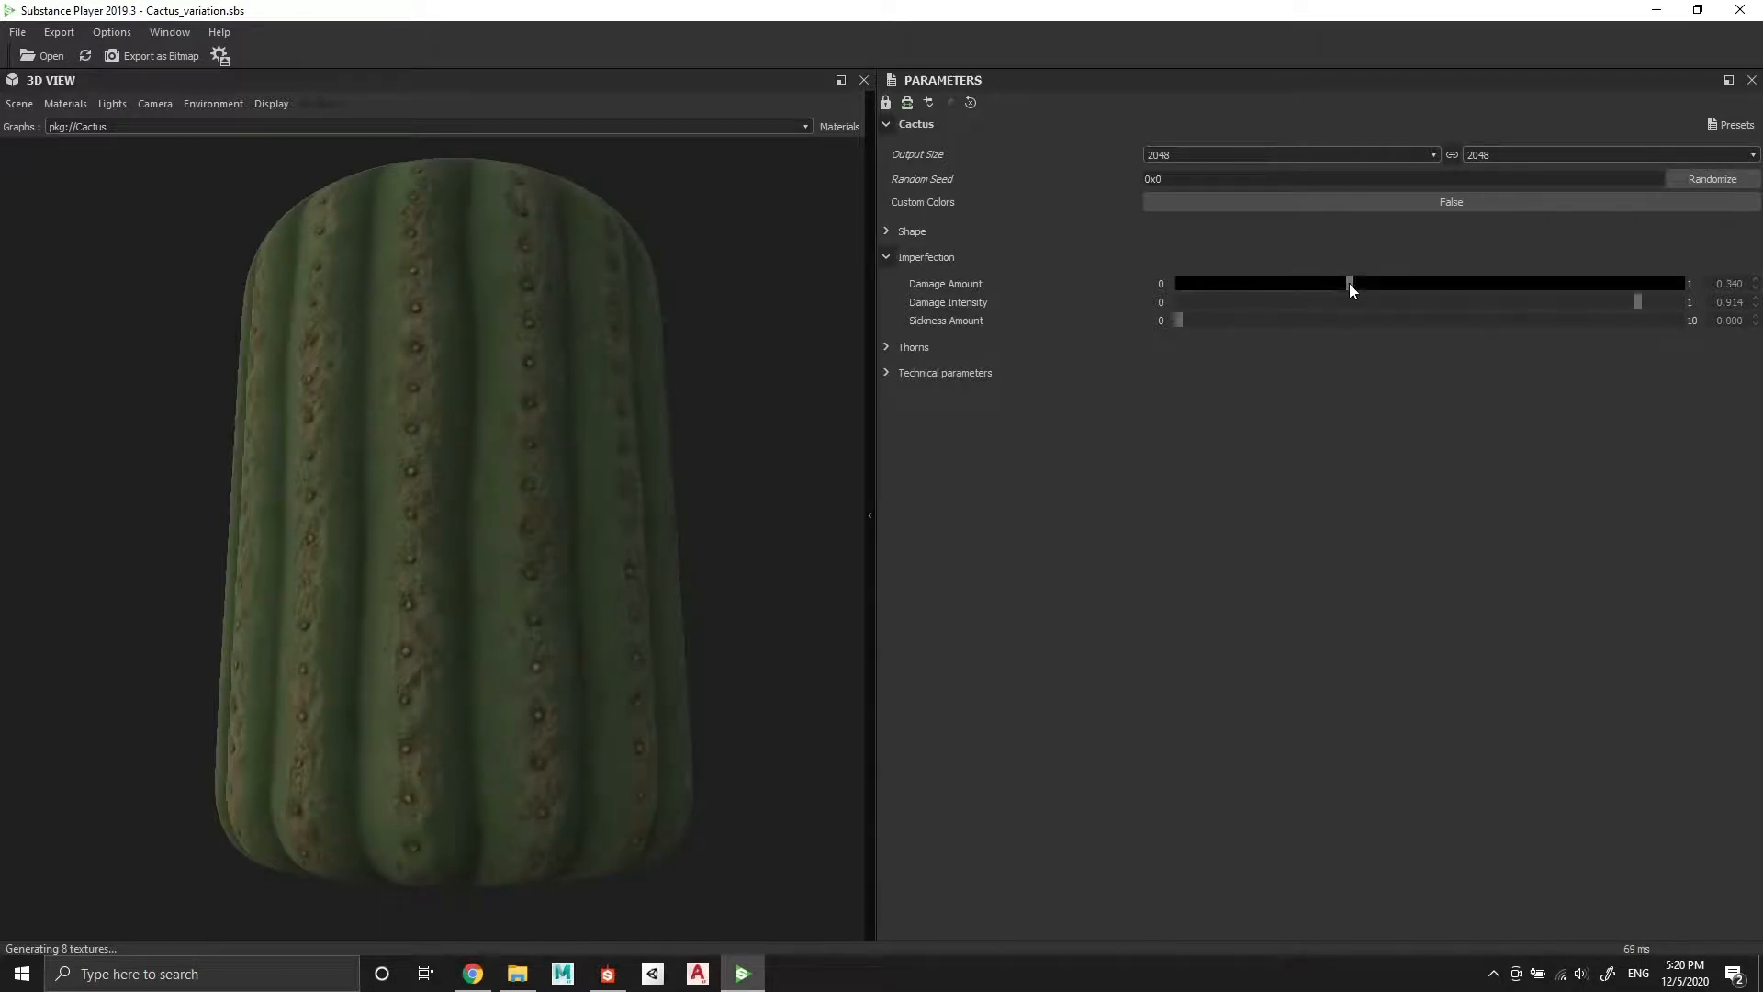
mouse_move(1295, 281)
mouse_down()
mouse_move(1243, 287)
mouse_move(1263, 284)
mouse_up()
drag(1182, 318, 1528, 300)
drag(1547, 319, 1238, 329)
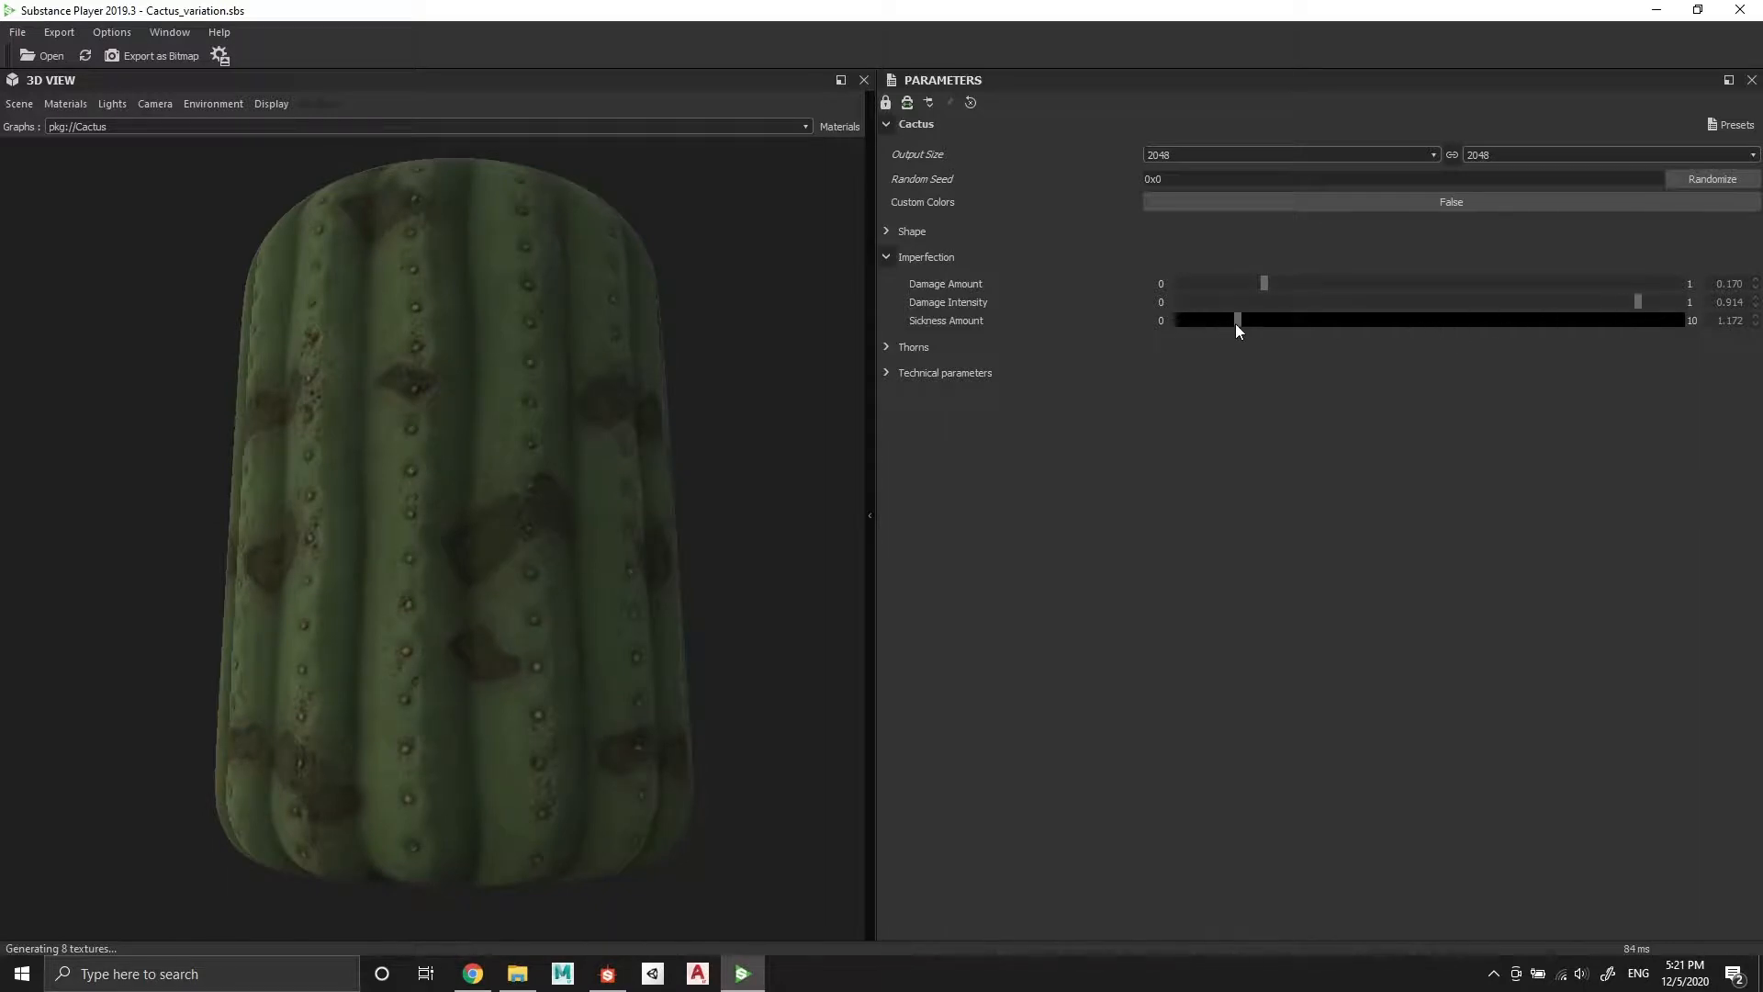
drag(1224, 320, 1214, 323)
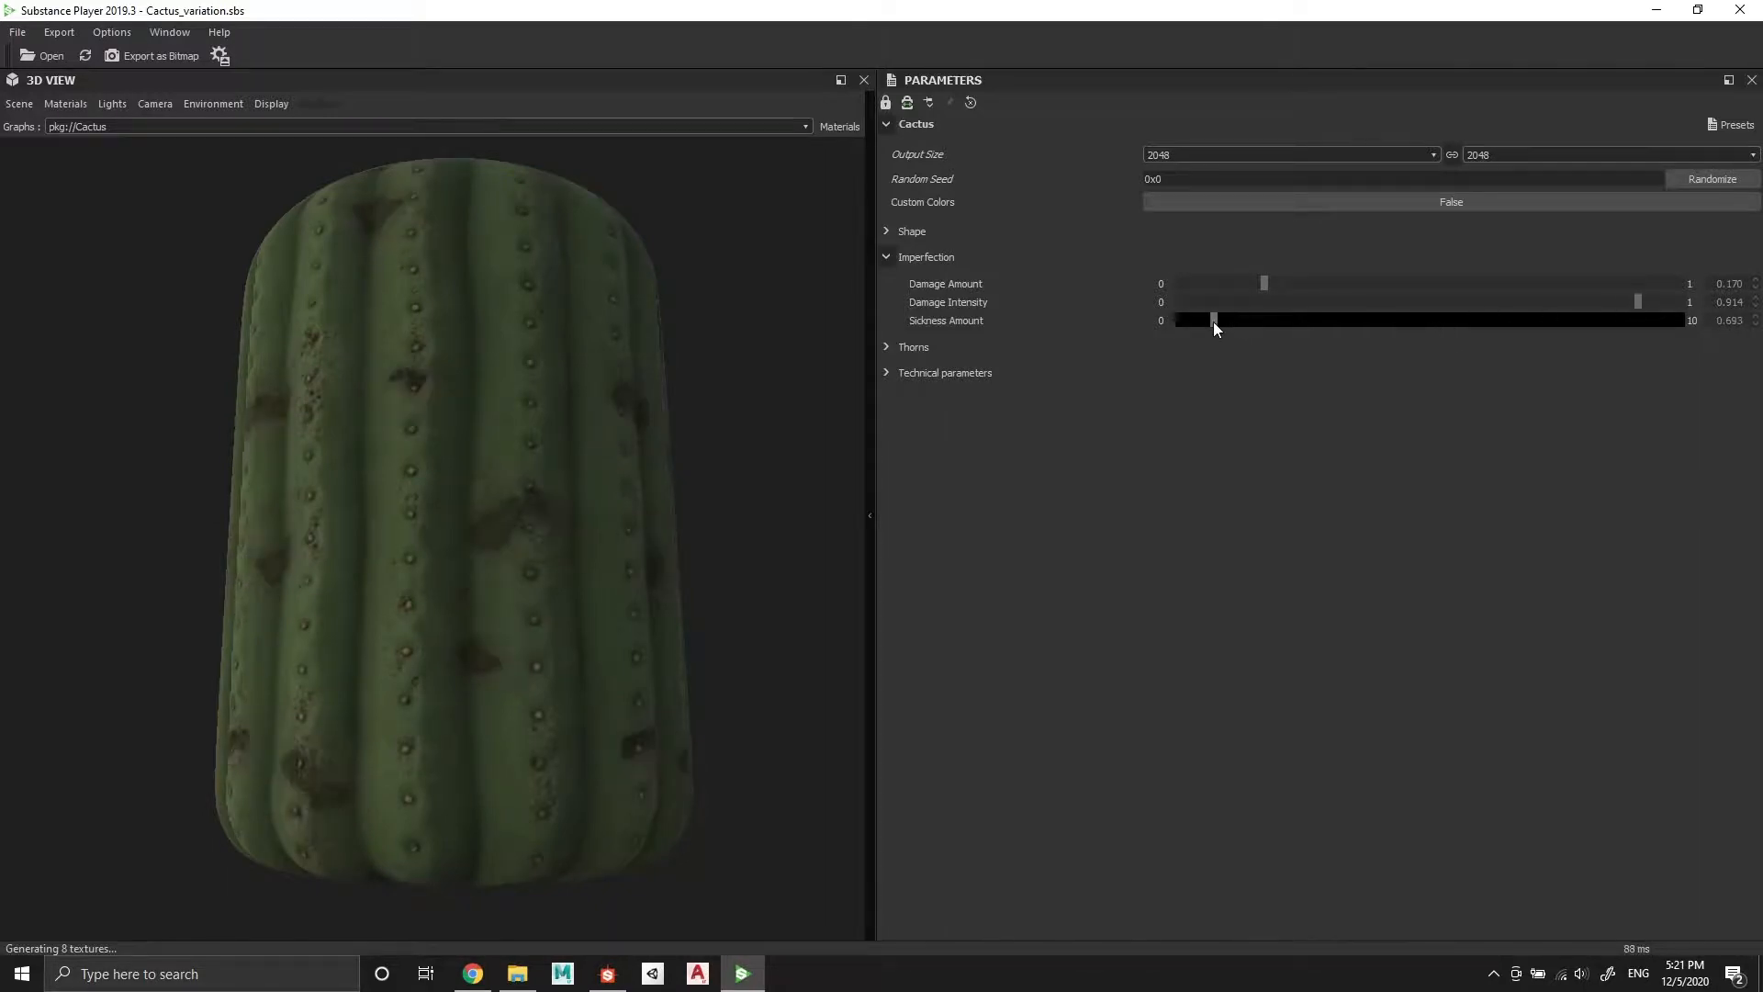
drag(1208, 324, 1221, 318)
Set the damage amount to about 0.267, check the cactus from another side, and collapse the Imperfection parameters
click(1325, 284)
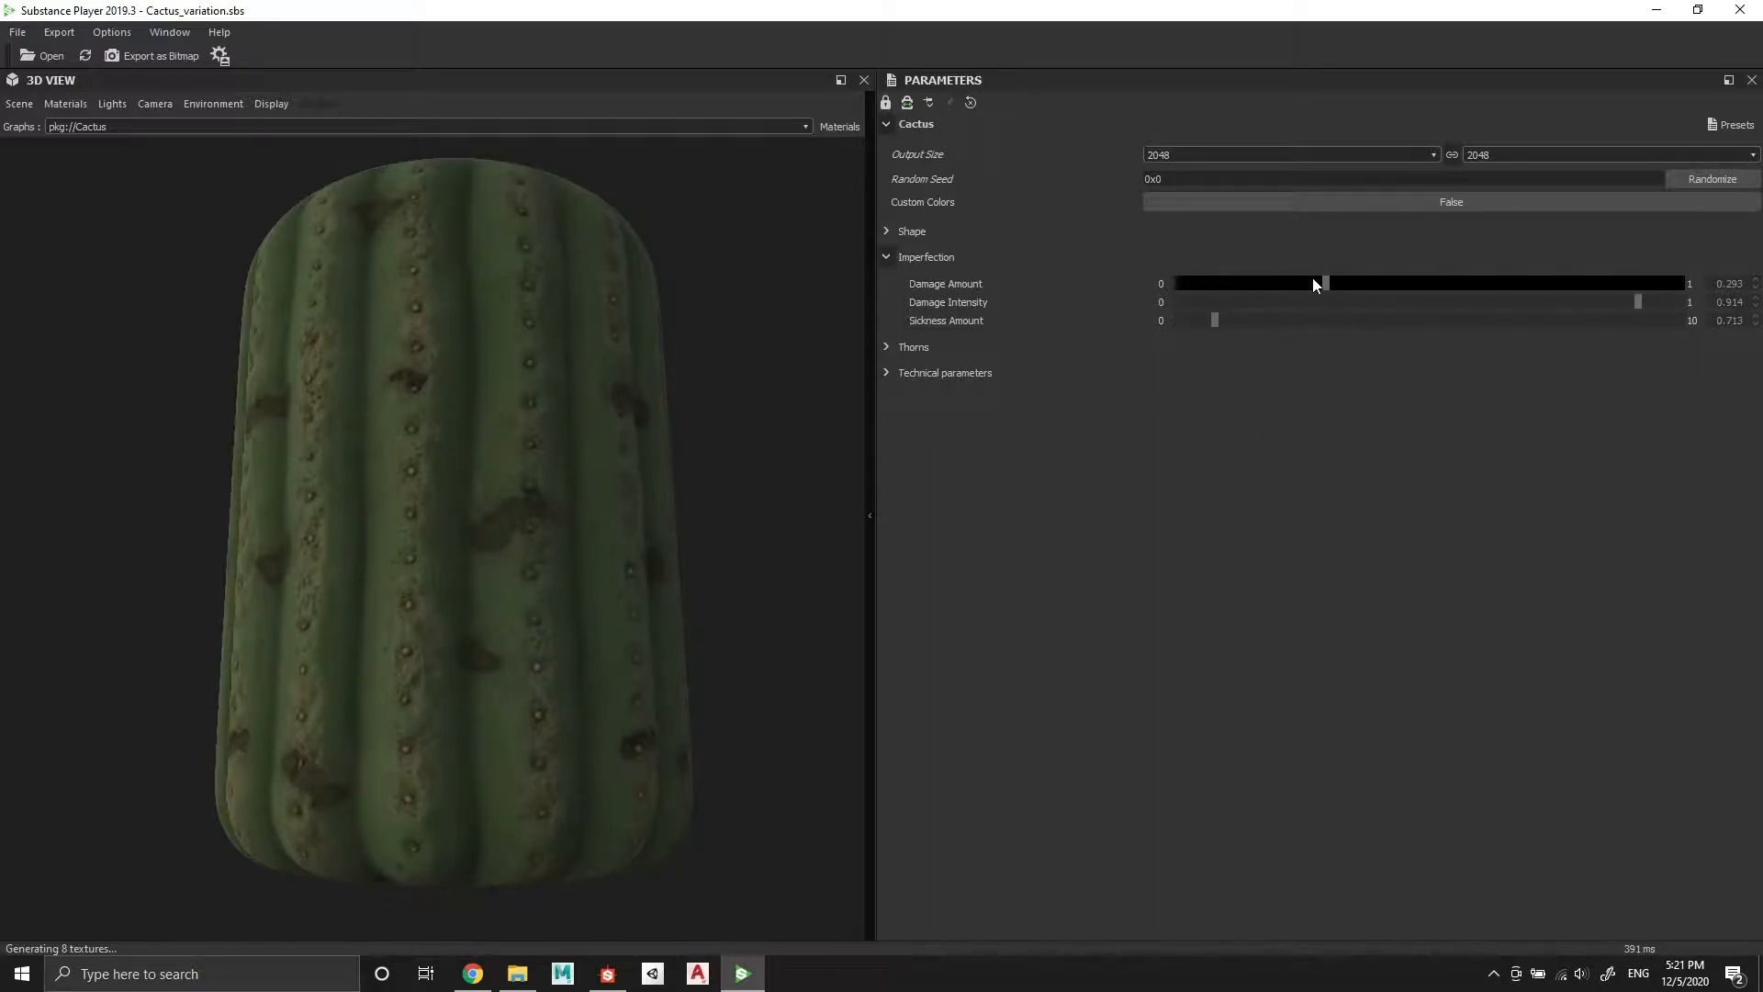
drag(393, 371, 536, 435)
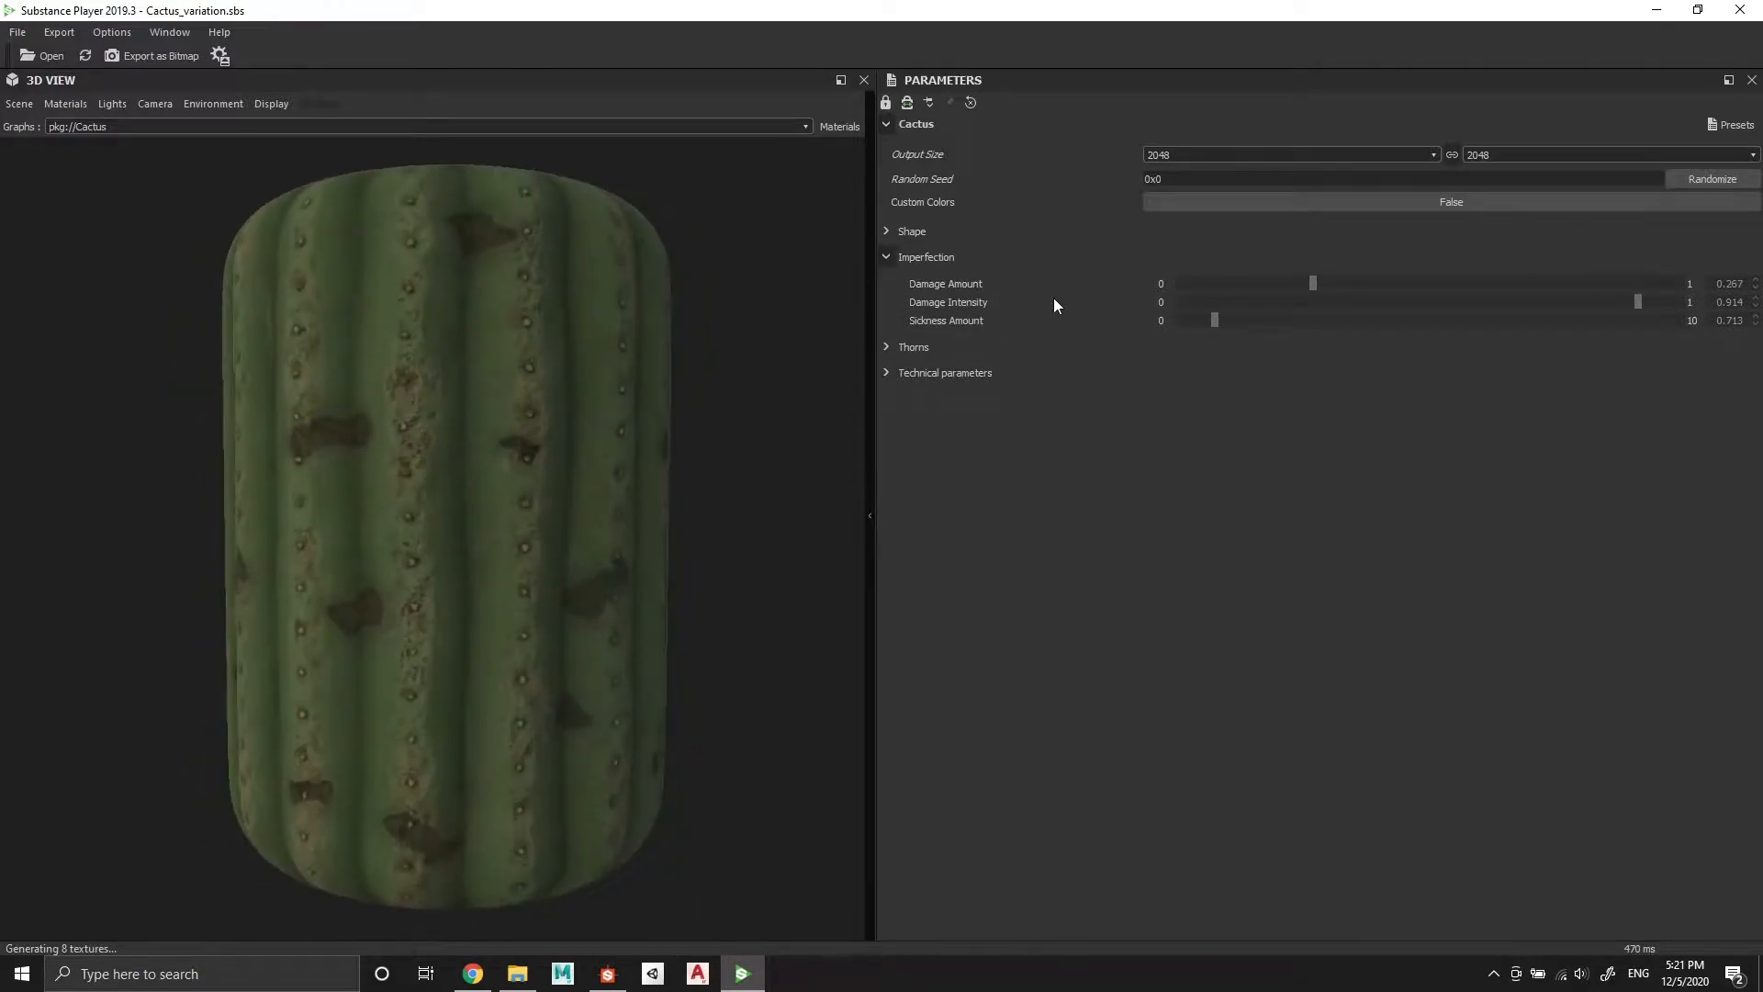
click(889, 255)
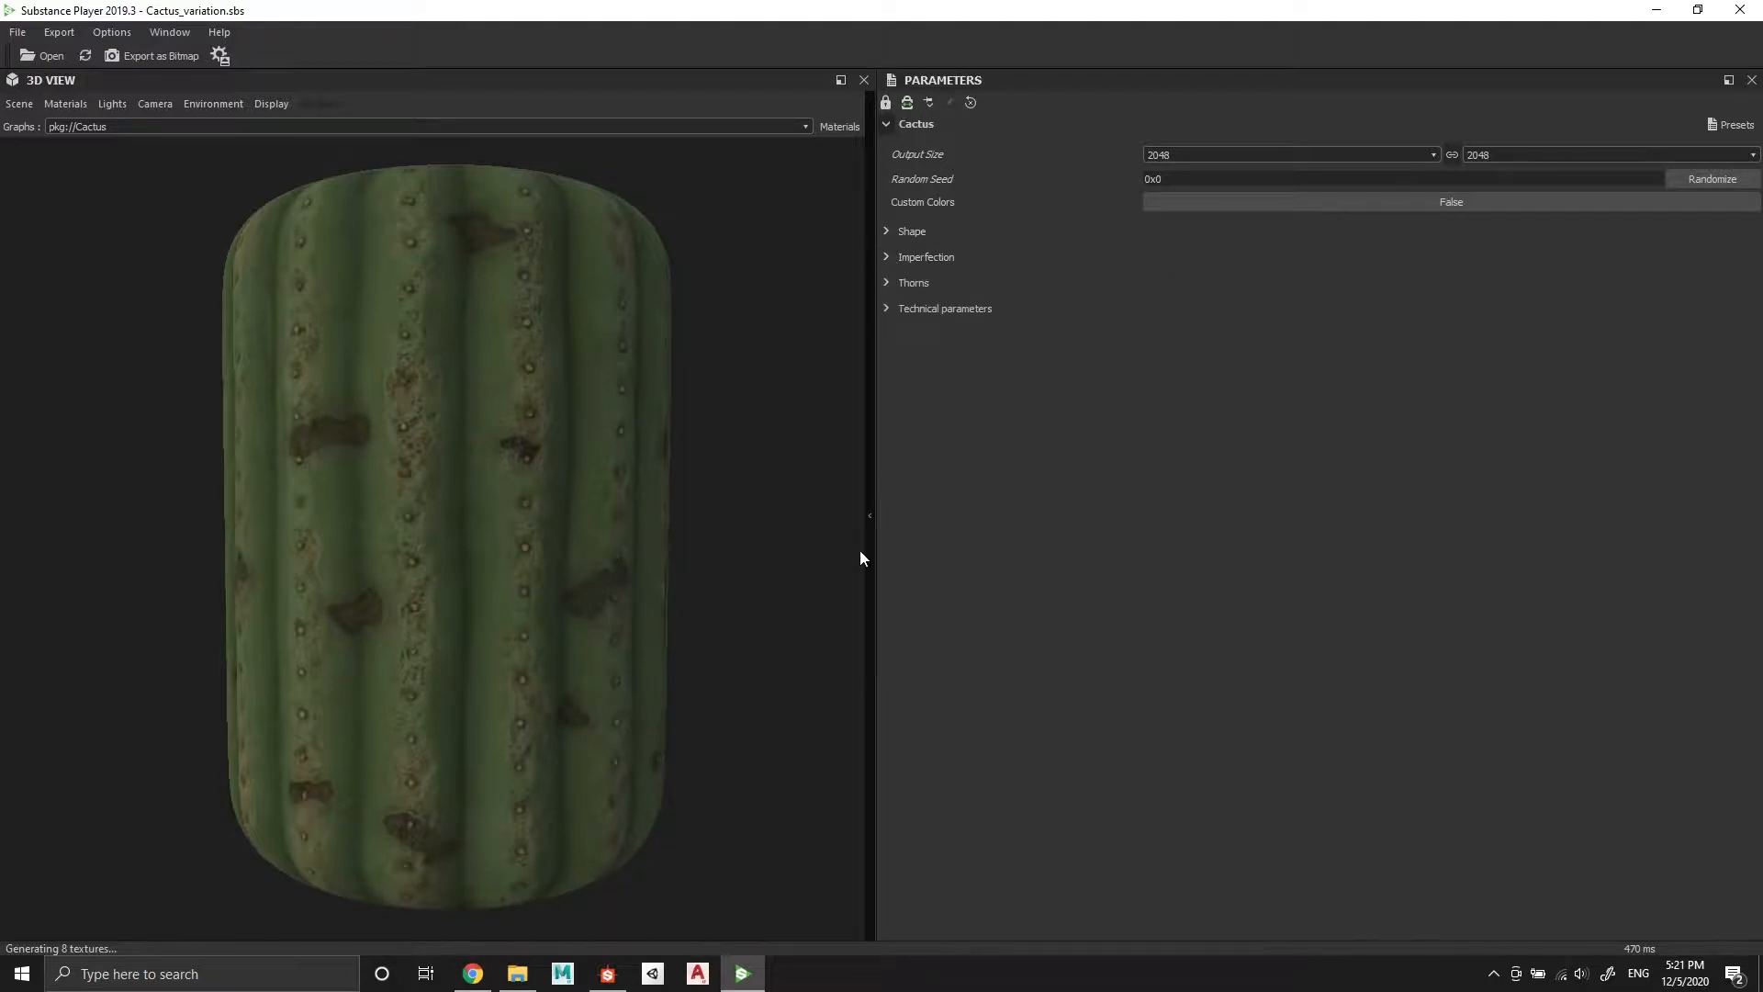
Expand the Technical parameters and set the stem roughness to about 0.729 and the roughness variation to about 0.274
click(886, 309)
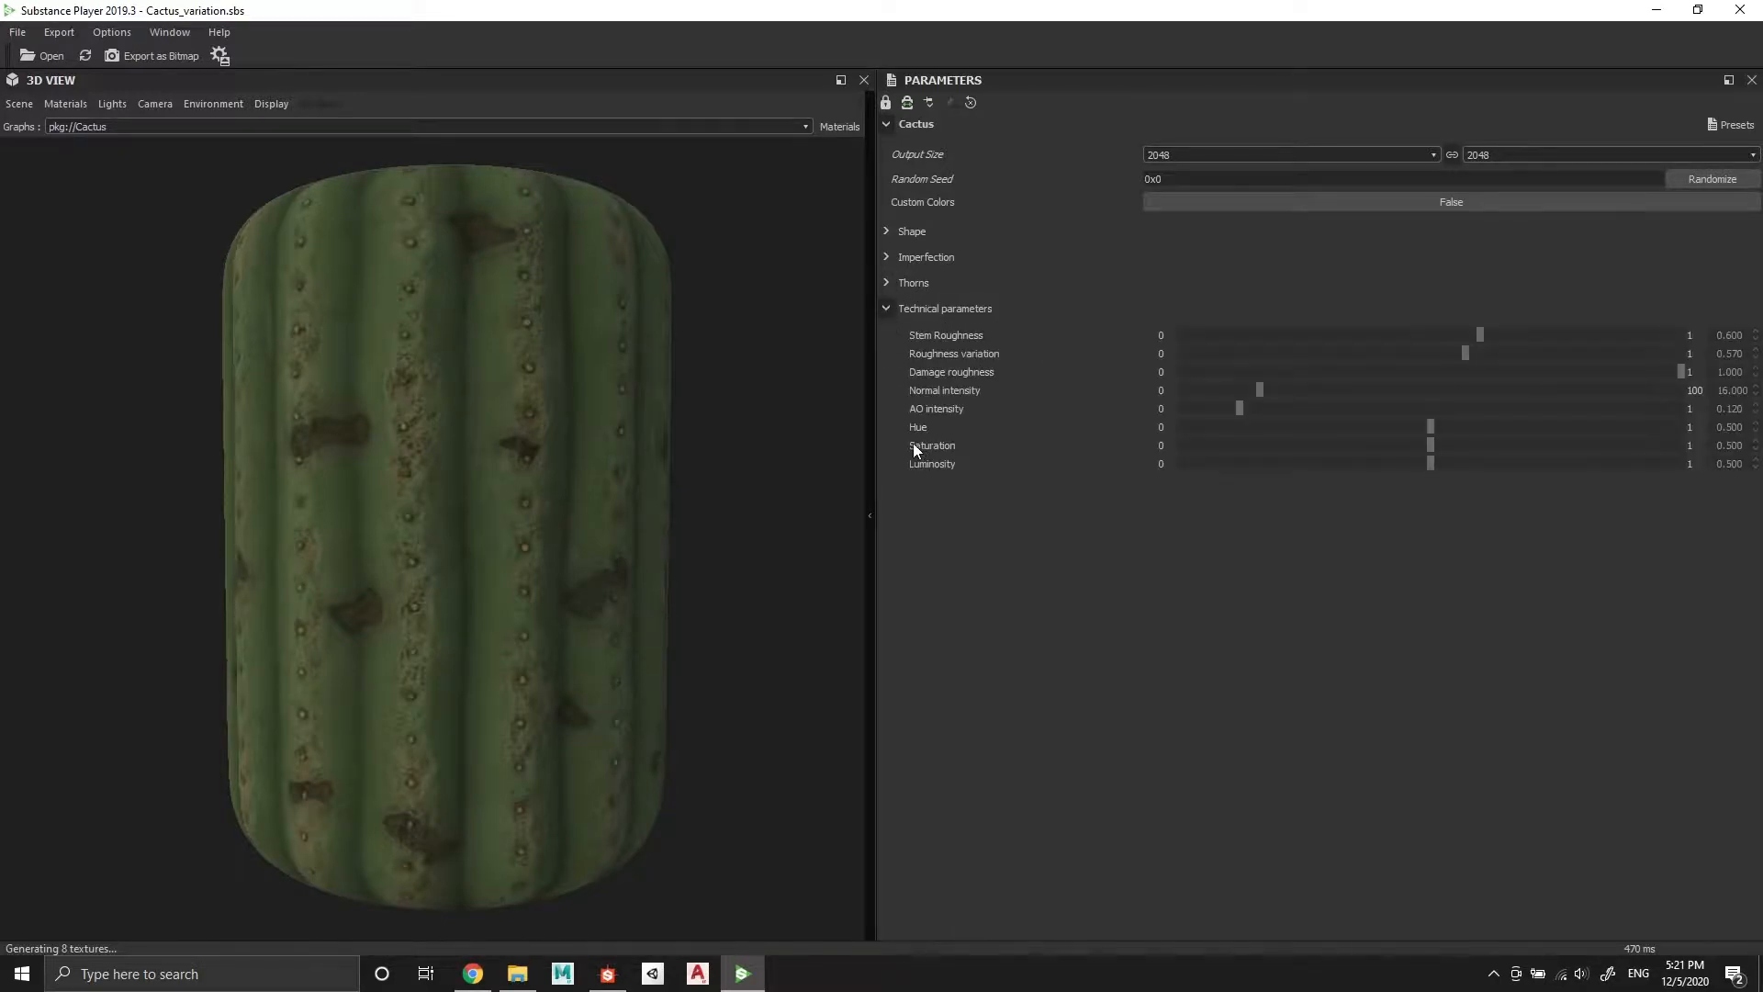
scroll(441, 496, up, 3)
drag(455, 500, 463, 464)
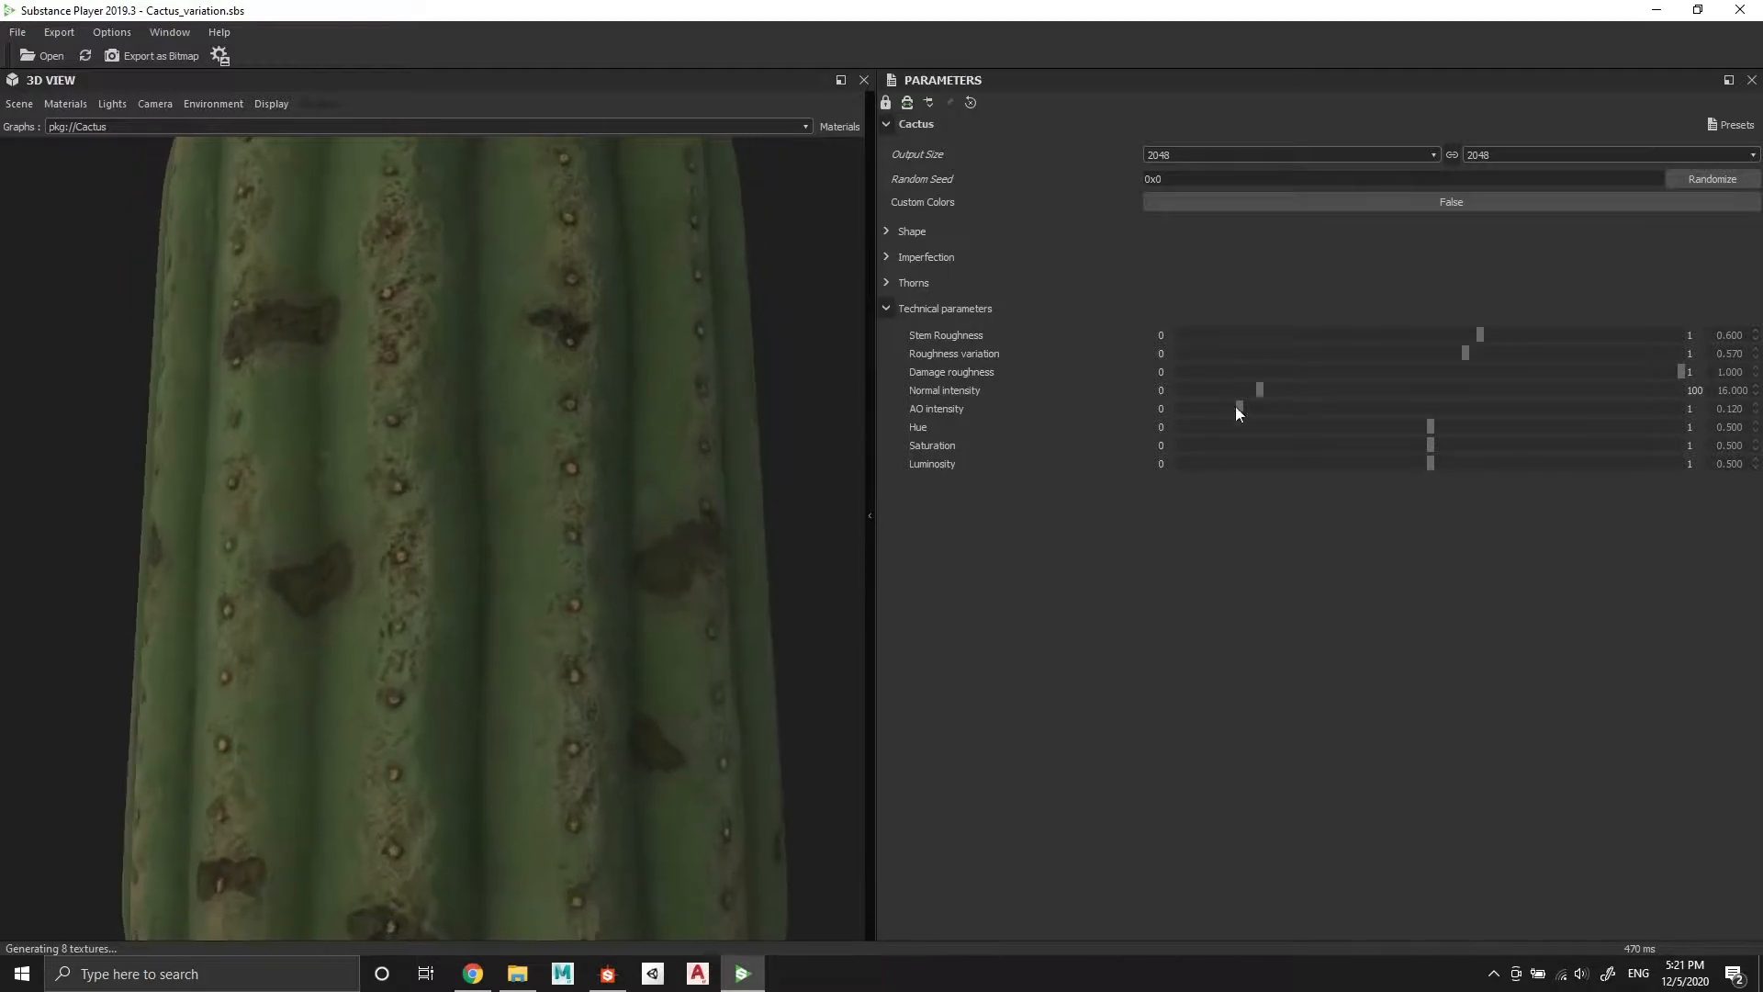
drag(1452, 336, 1422, 357)
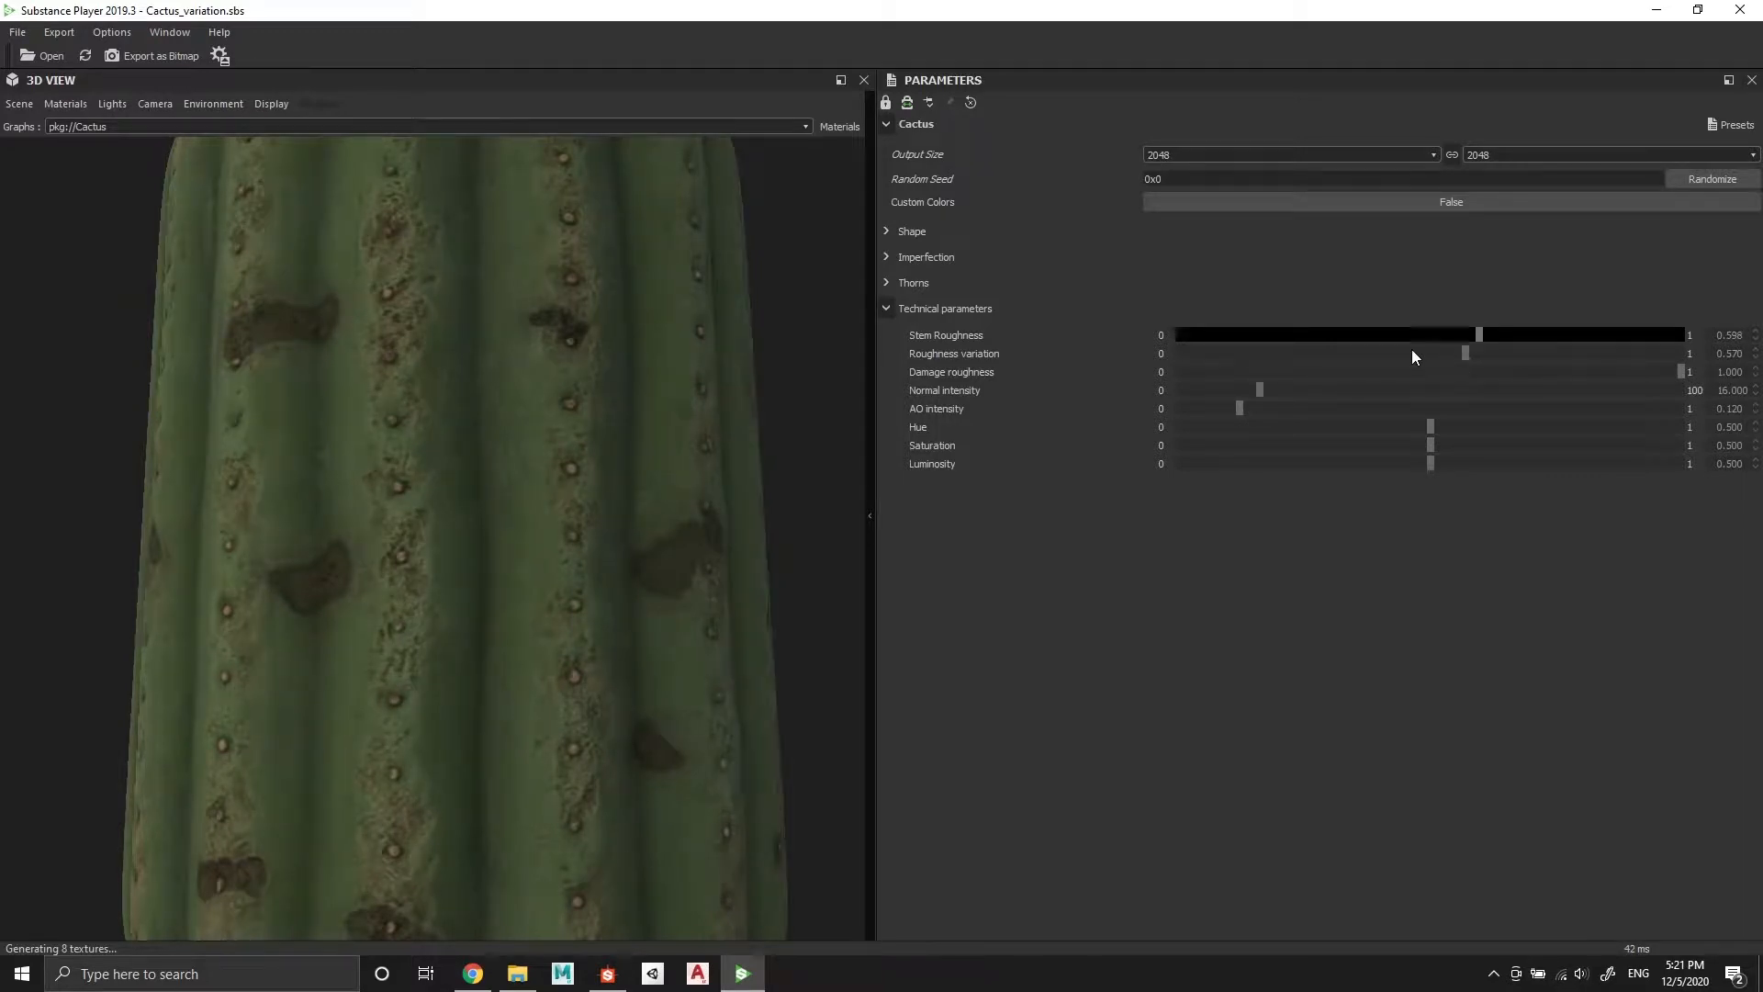
click(1350, 338)
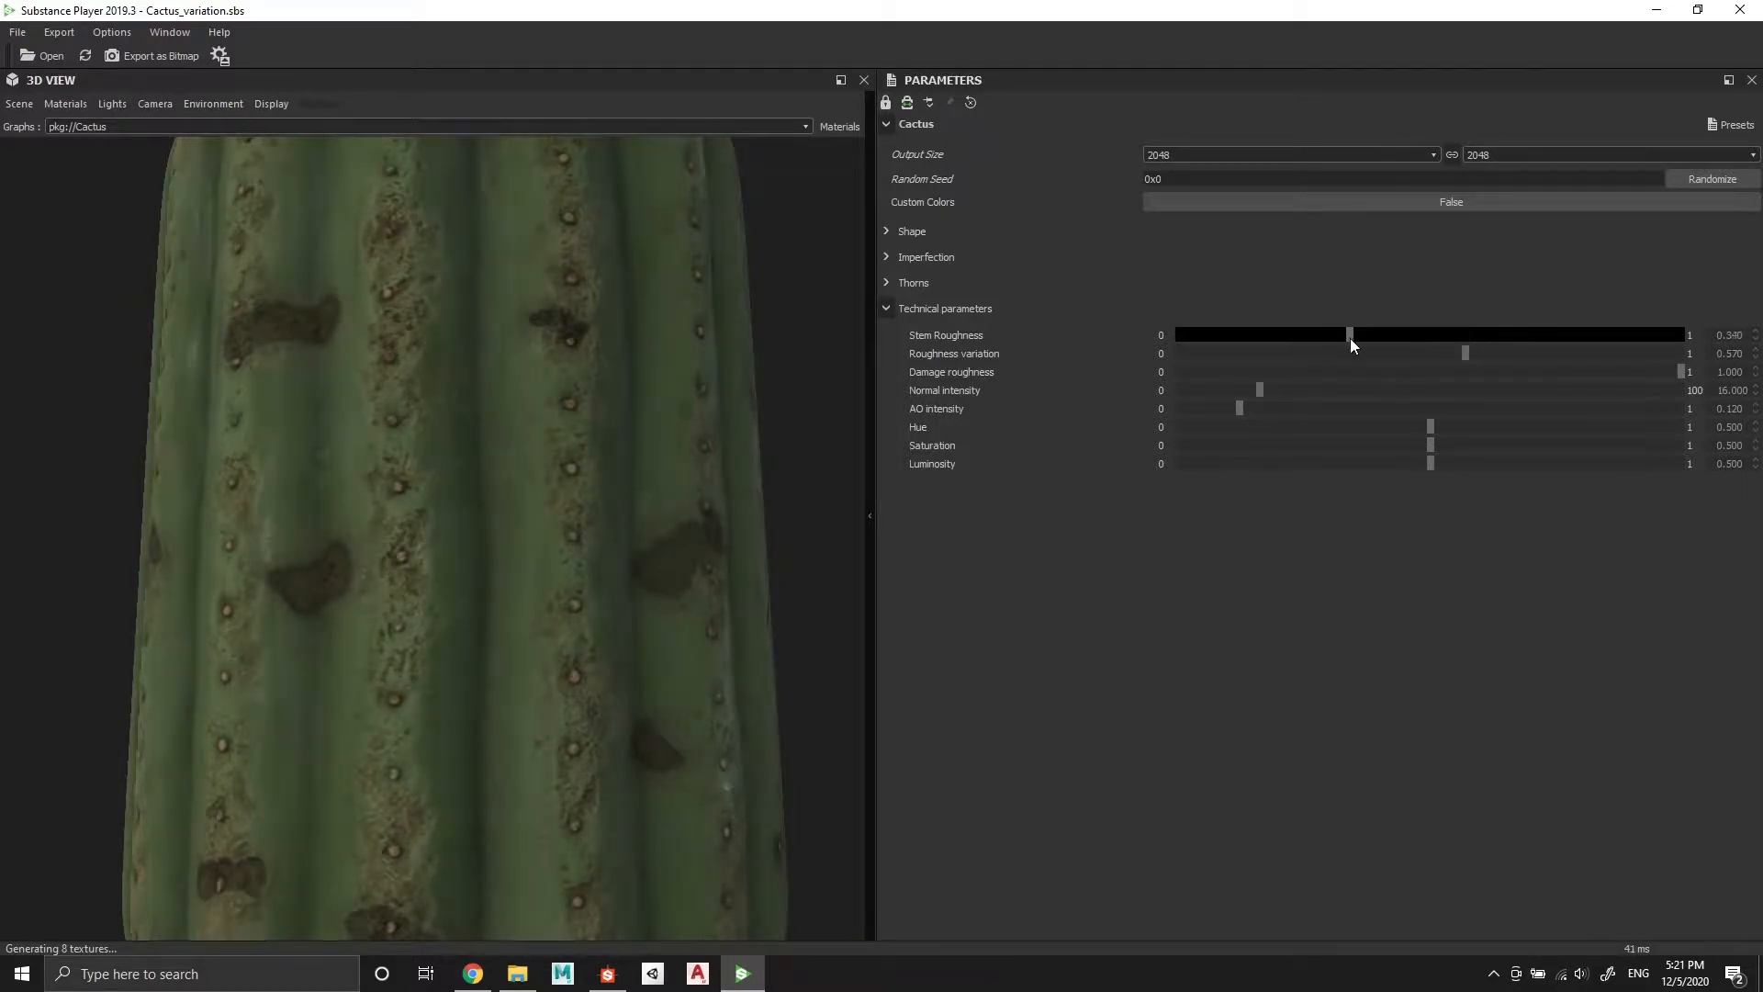
drag(1465, 356, 1323, 386)
drag(1382, 335, 1546, 342)
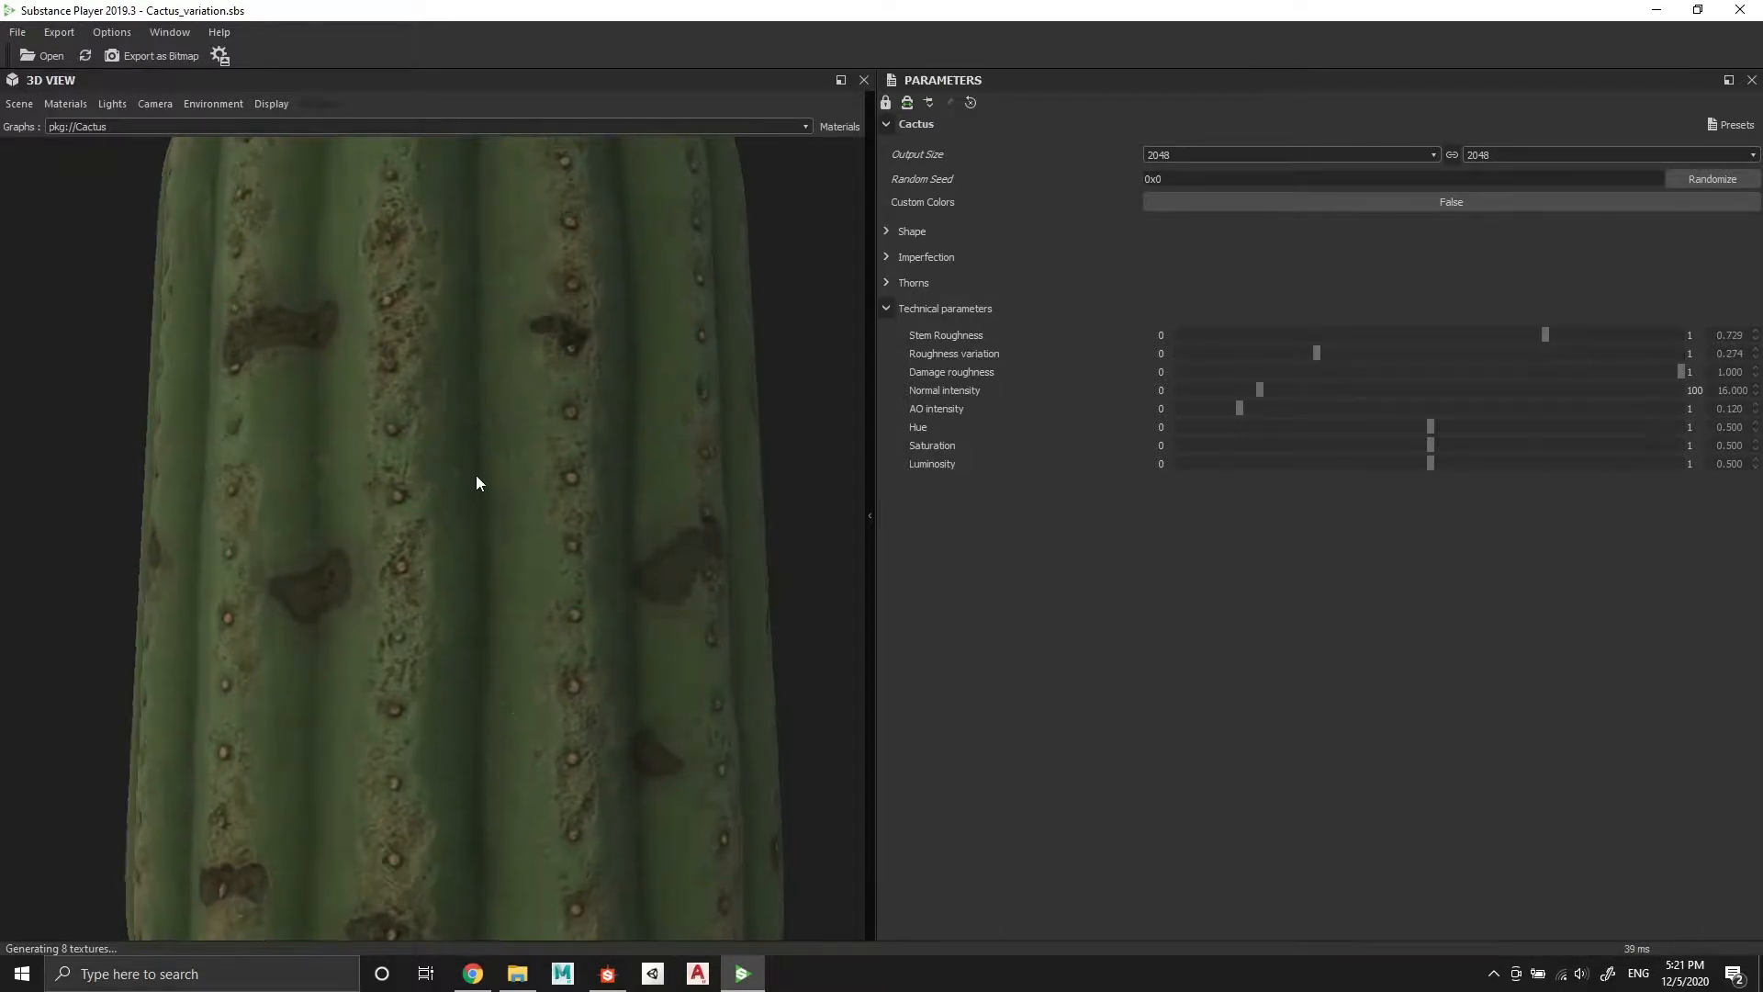
mouse_move(475, 475)
mouse_down()
mouse_move(448, 393)
mouse_move(493, 480)
mouse_up()
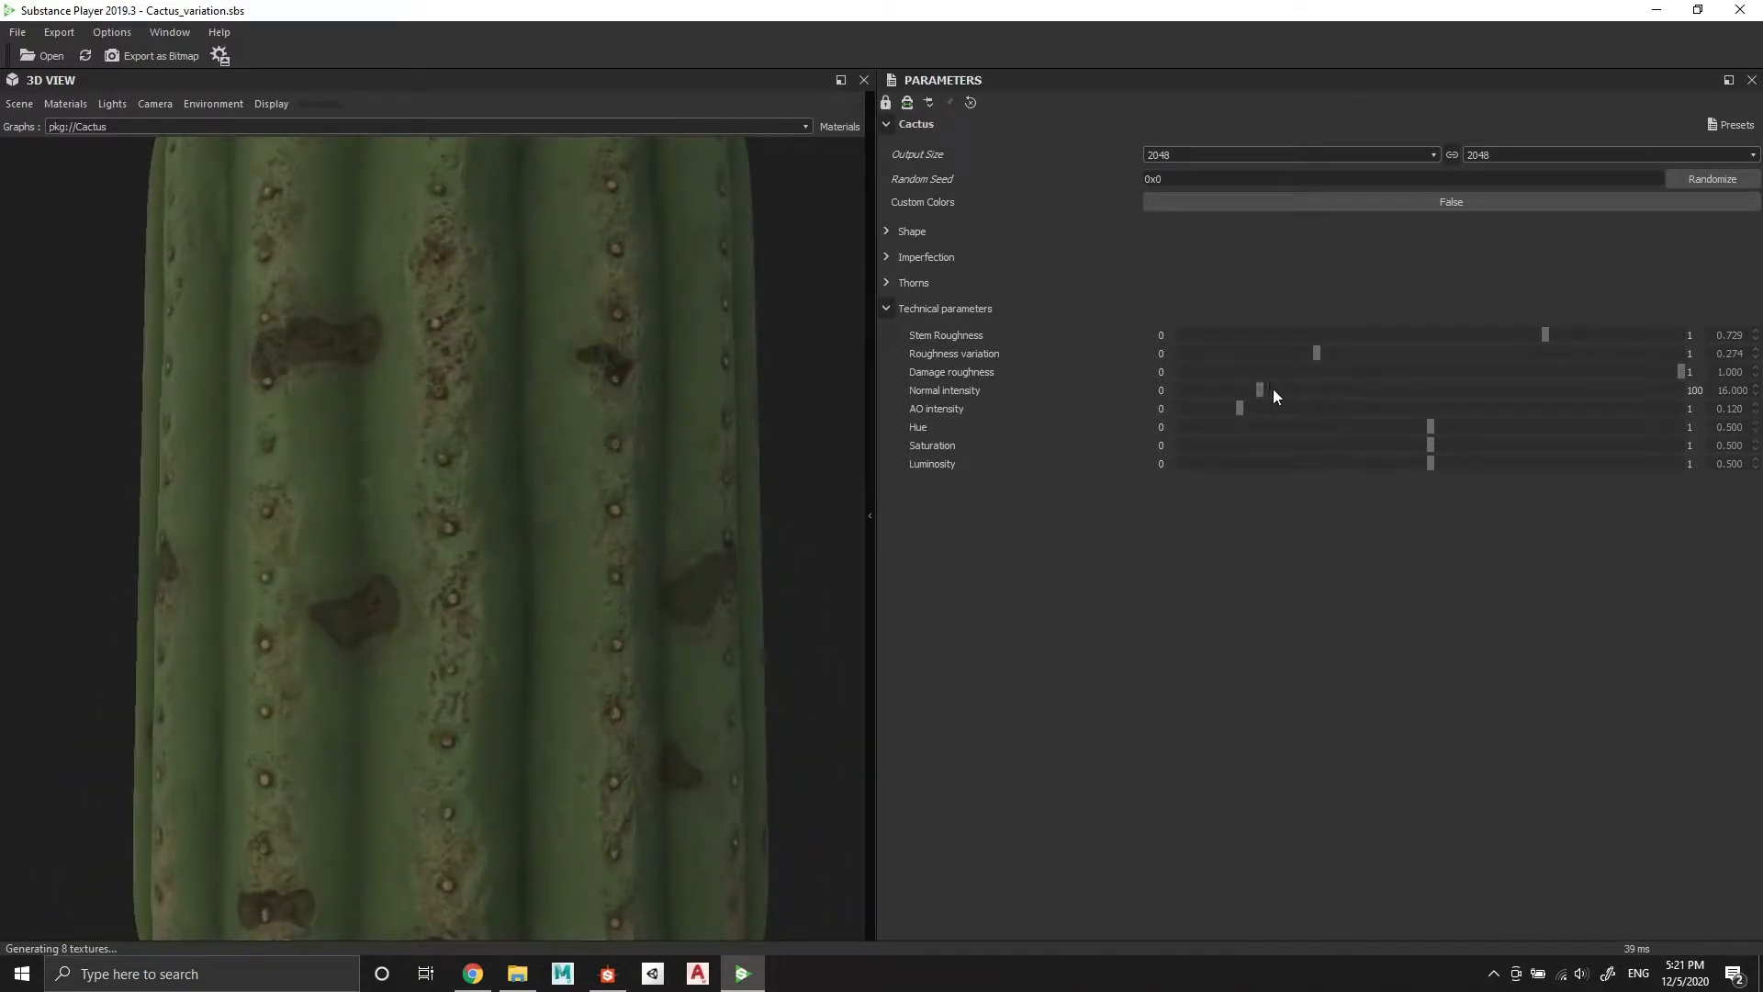
Set the normal intensity to about 15.723 and the AO intensity to about 0.104, and collapse the Technical parameters
drag(1273, 388, 1320, 389)
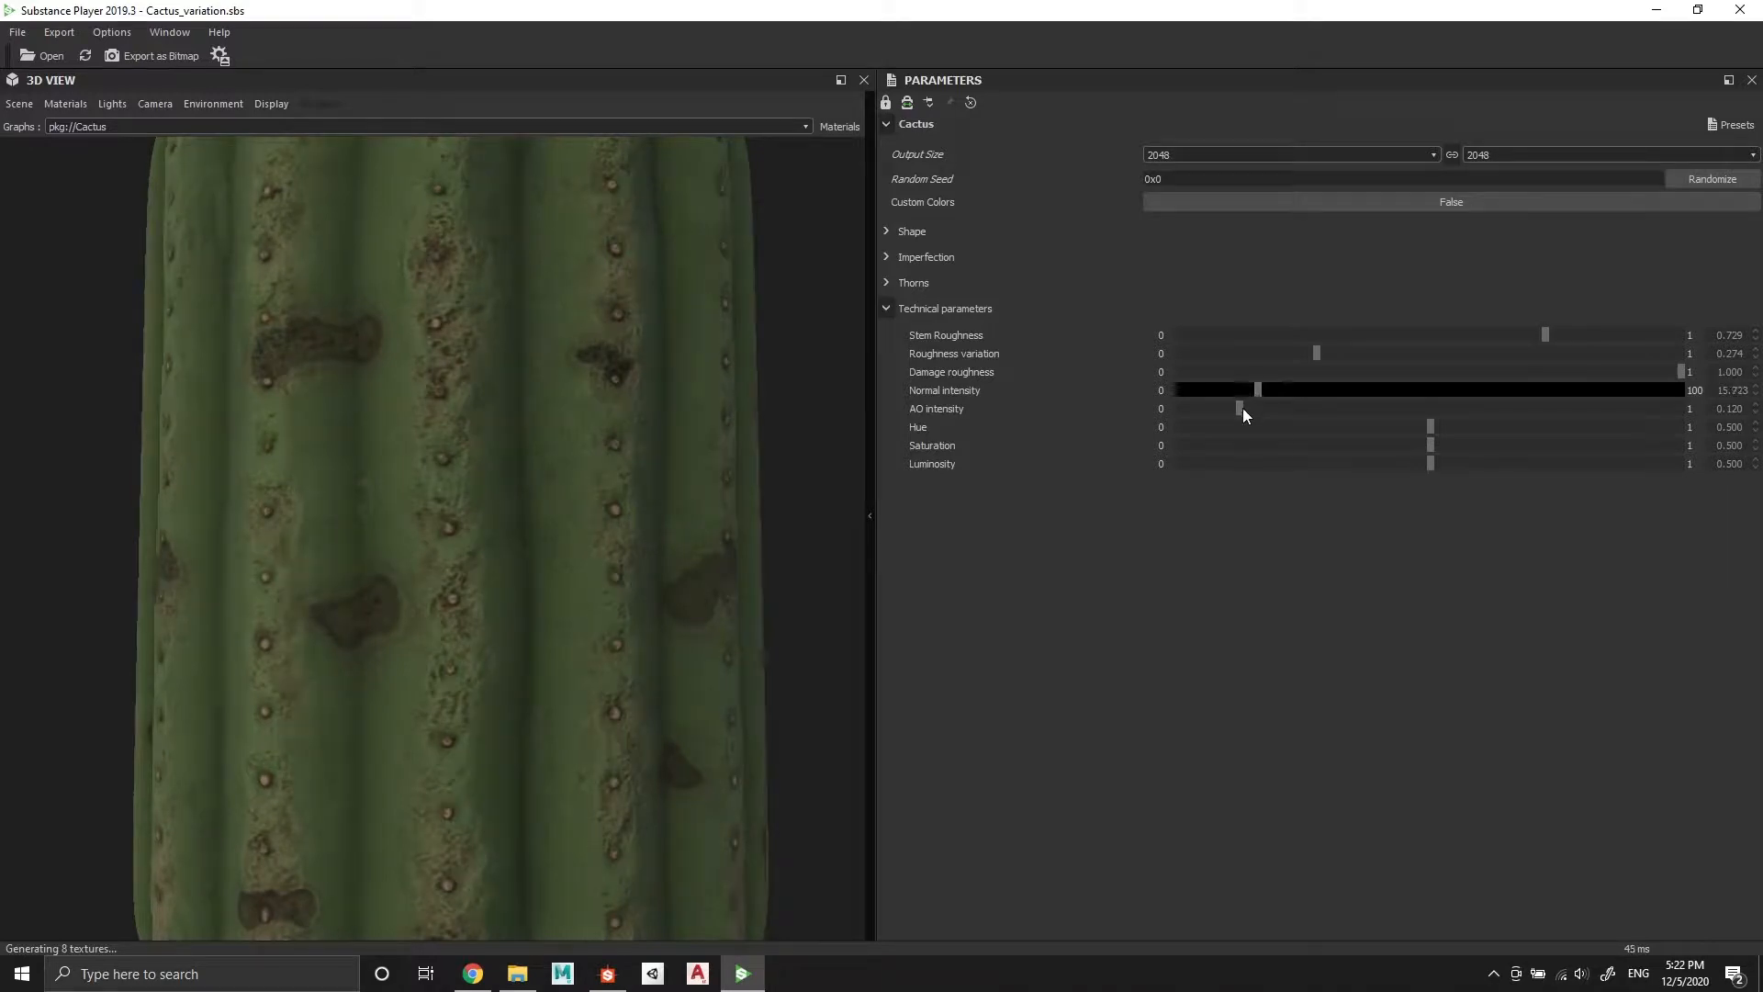
drag(1242, 408, 1352, 411)
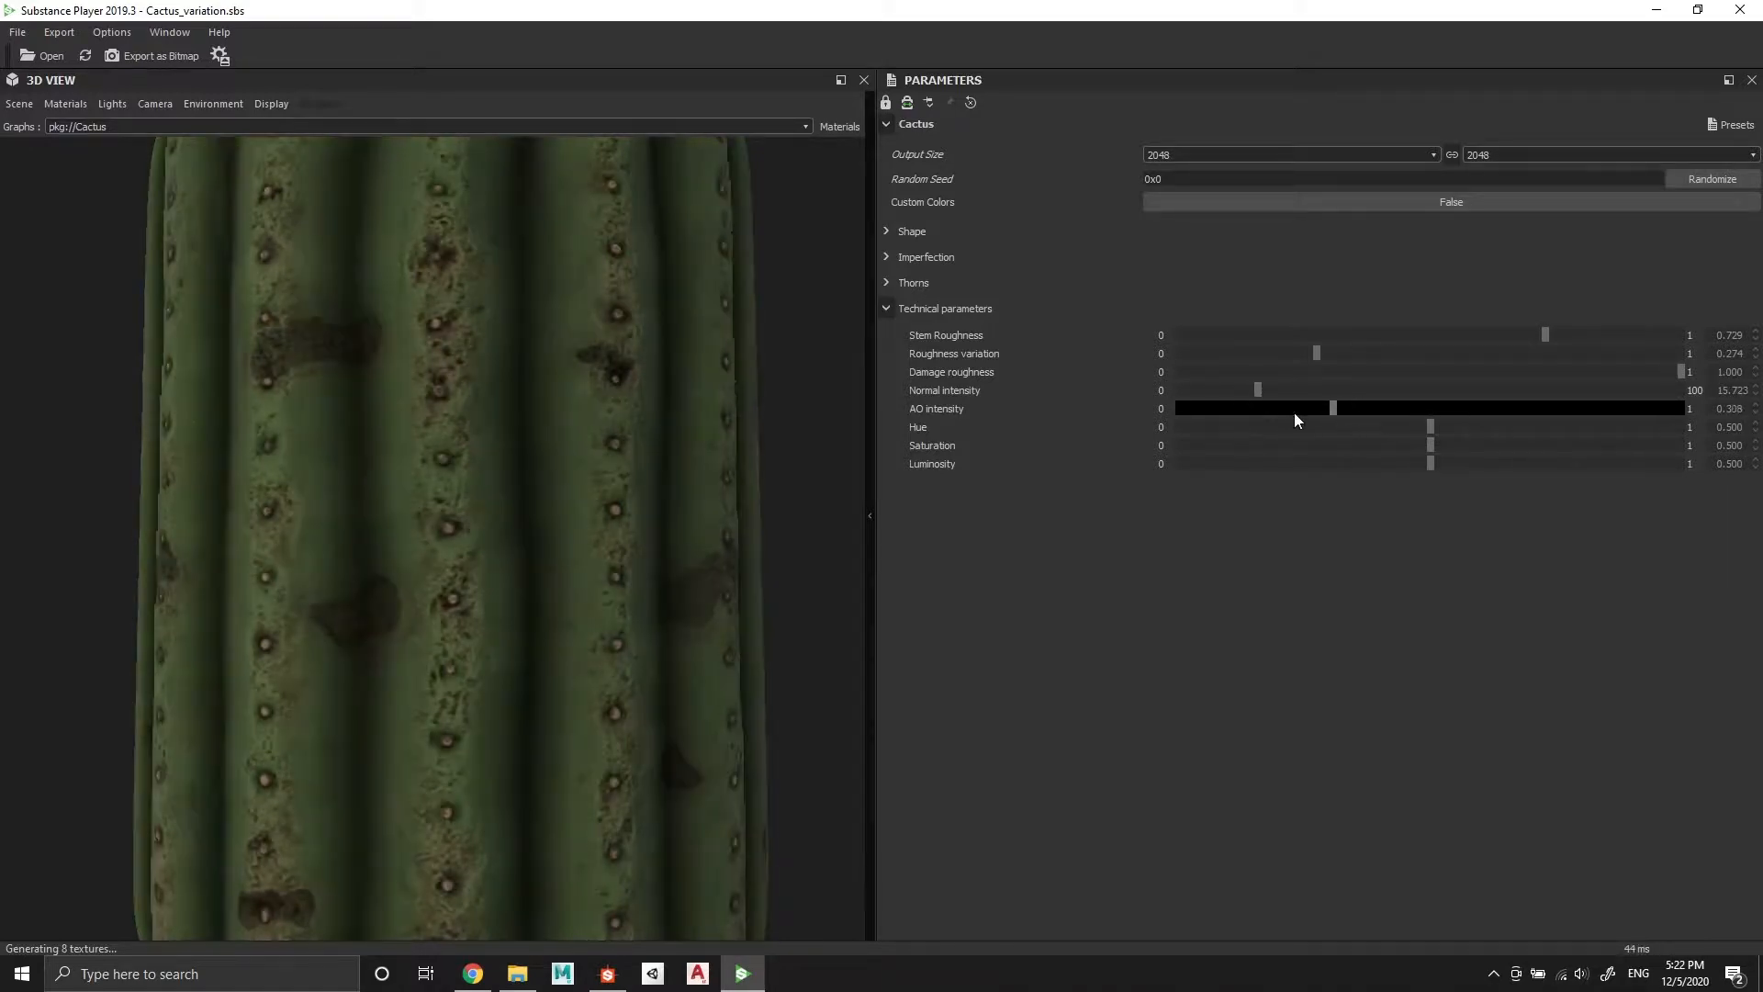
drag(1244, 408, 1231, 409)
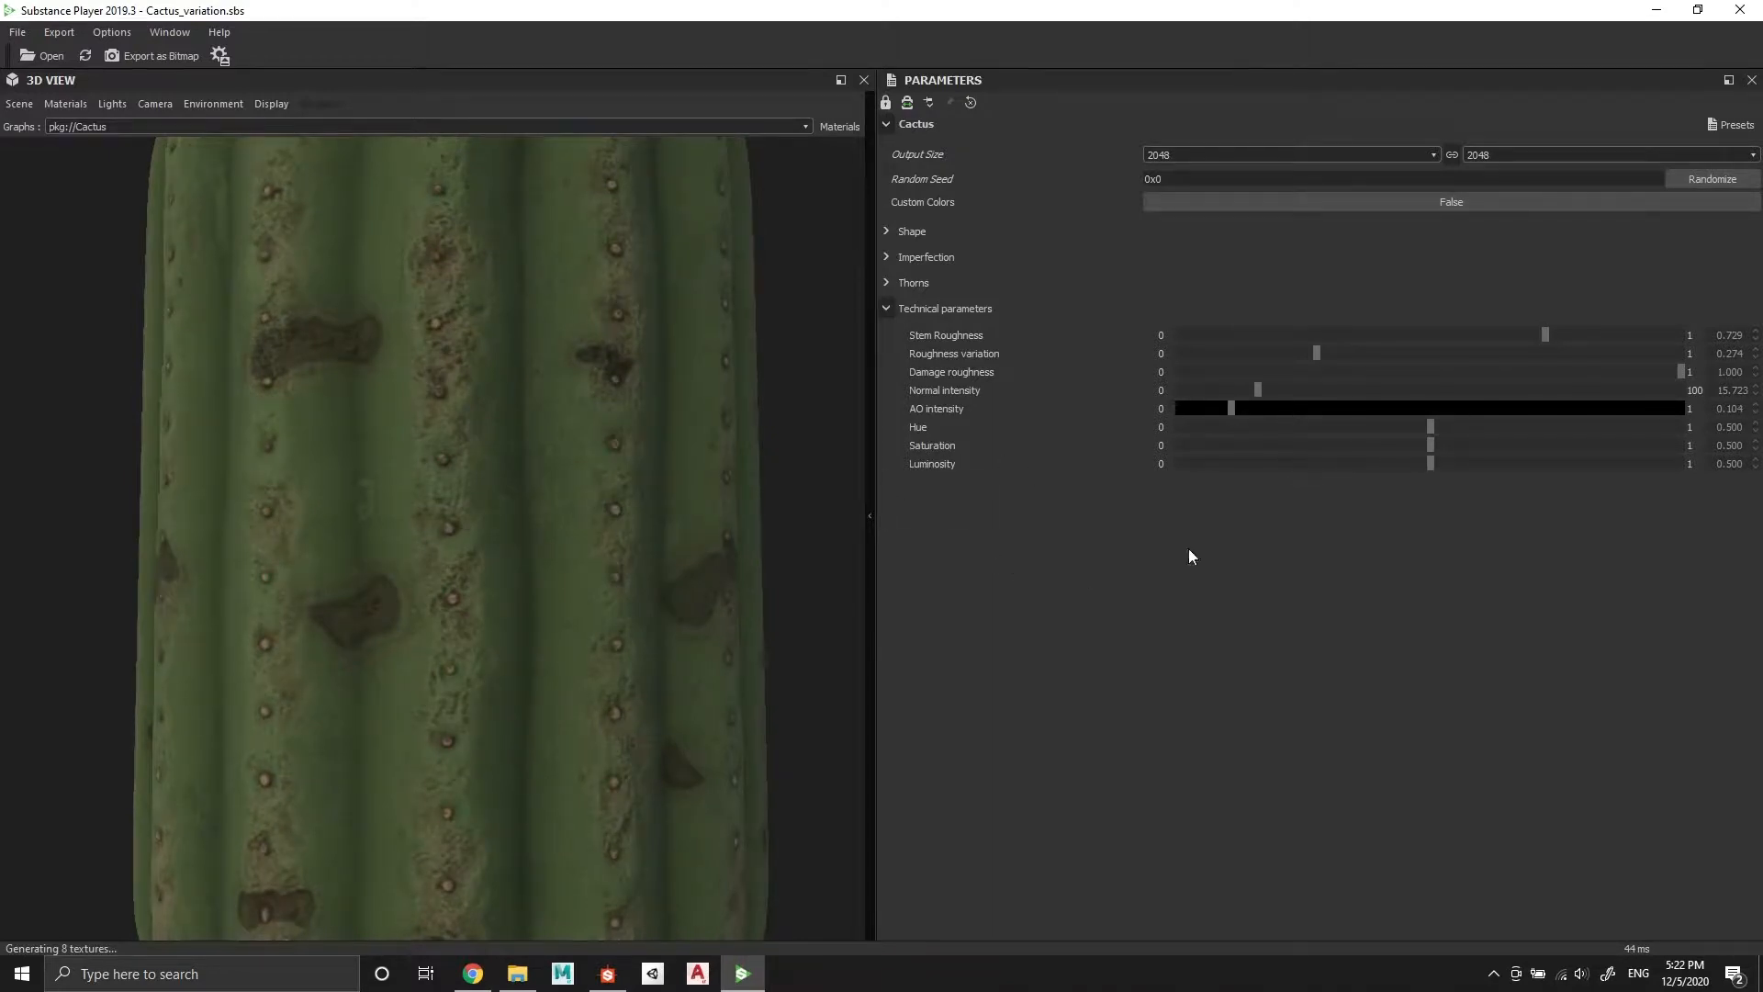
click(889, 311)
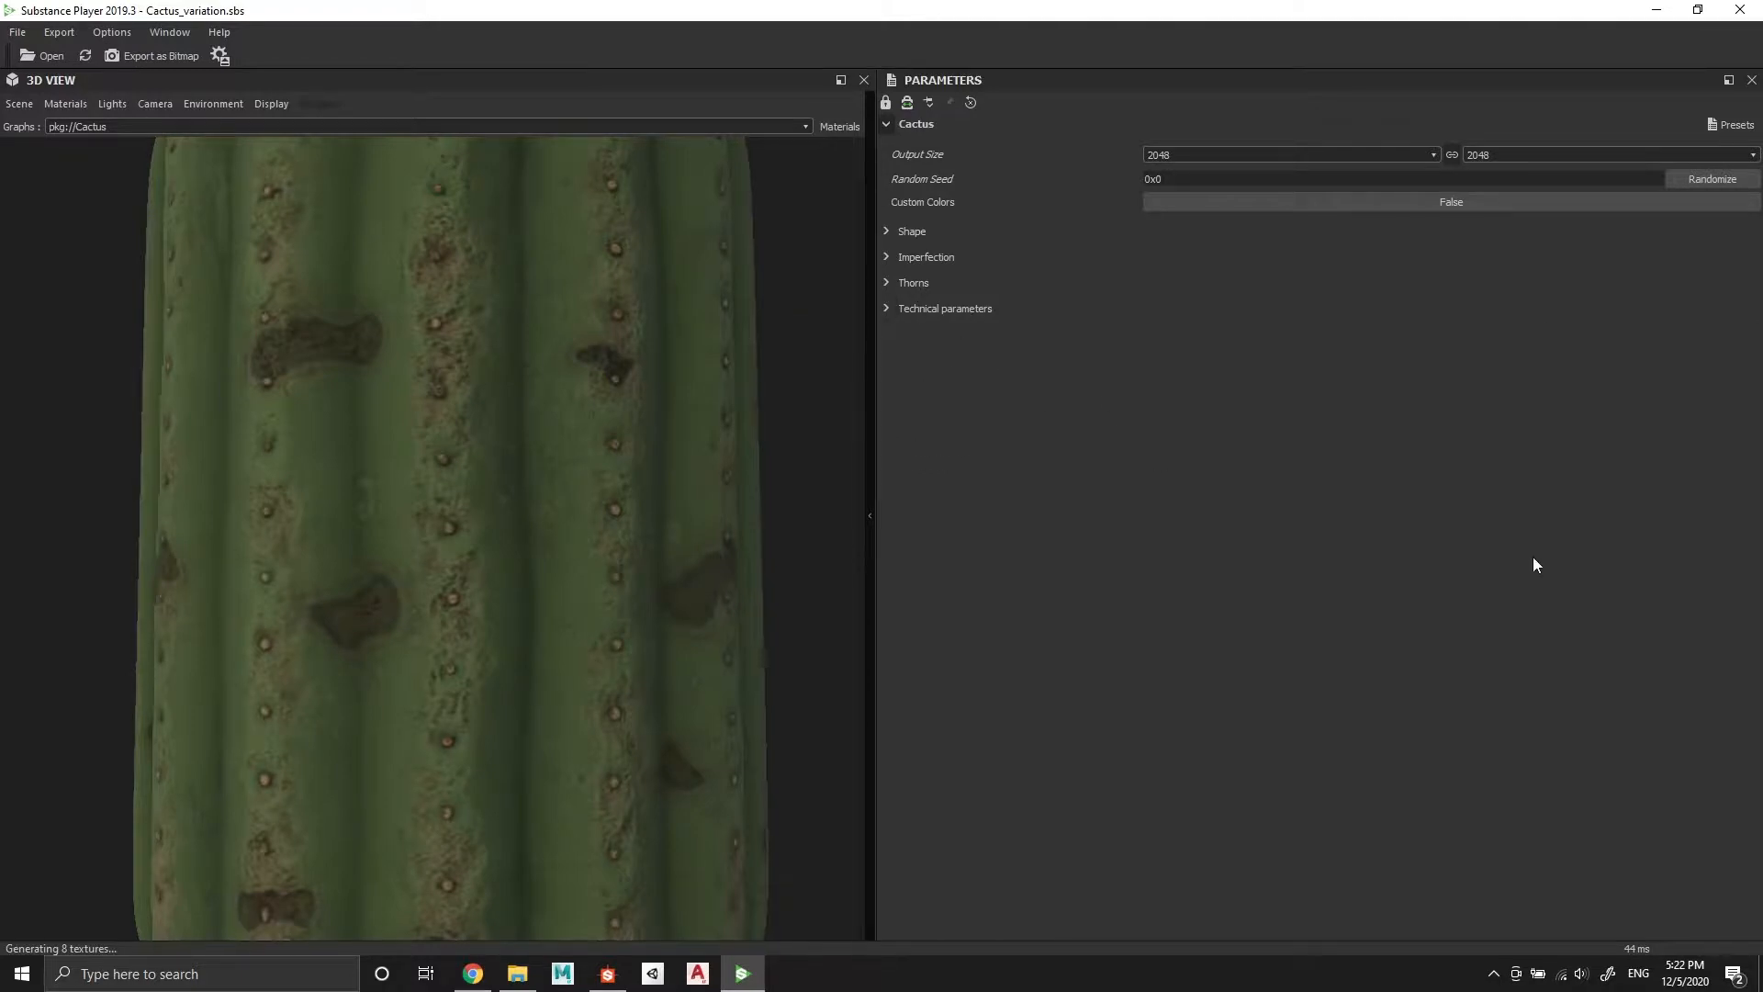
Expand the Thorns parameters and set 2D Thorns to True
click(886, 283)
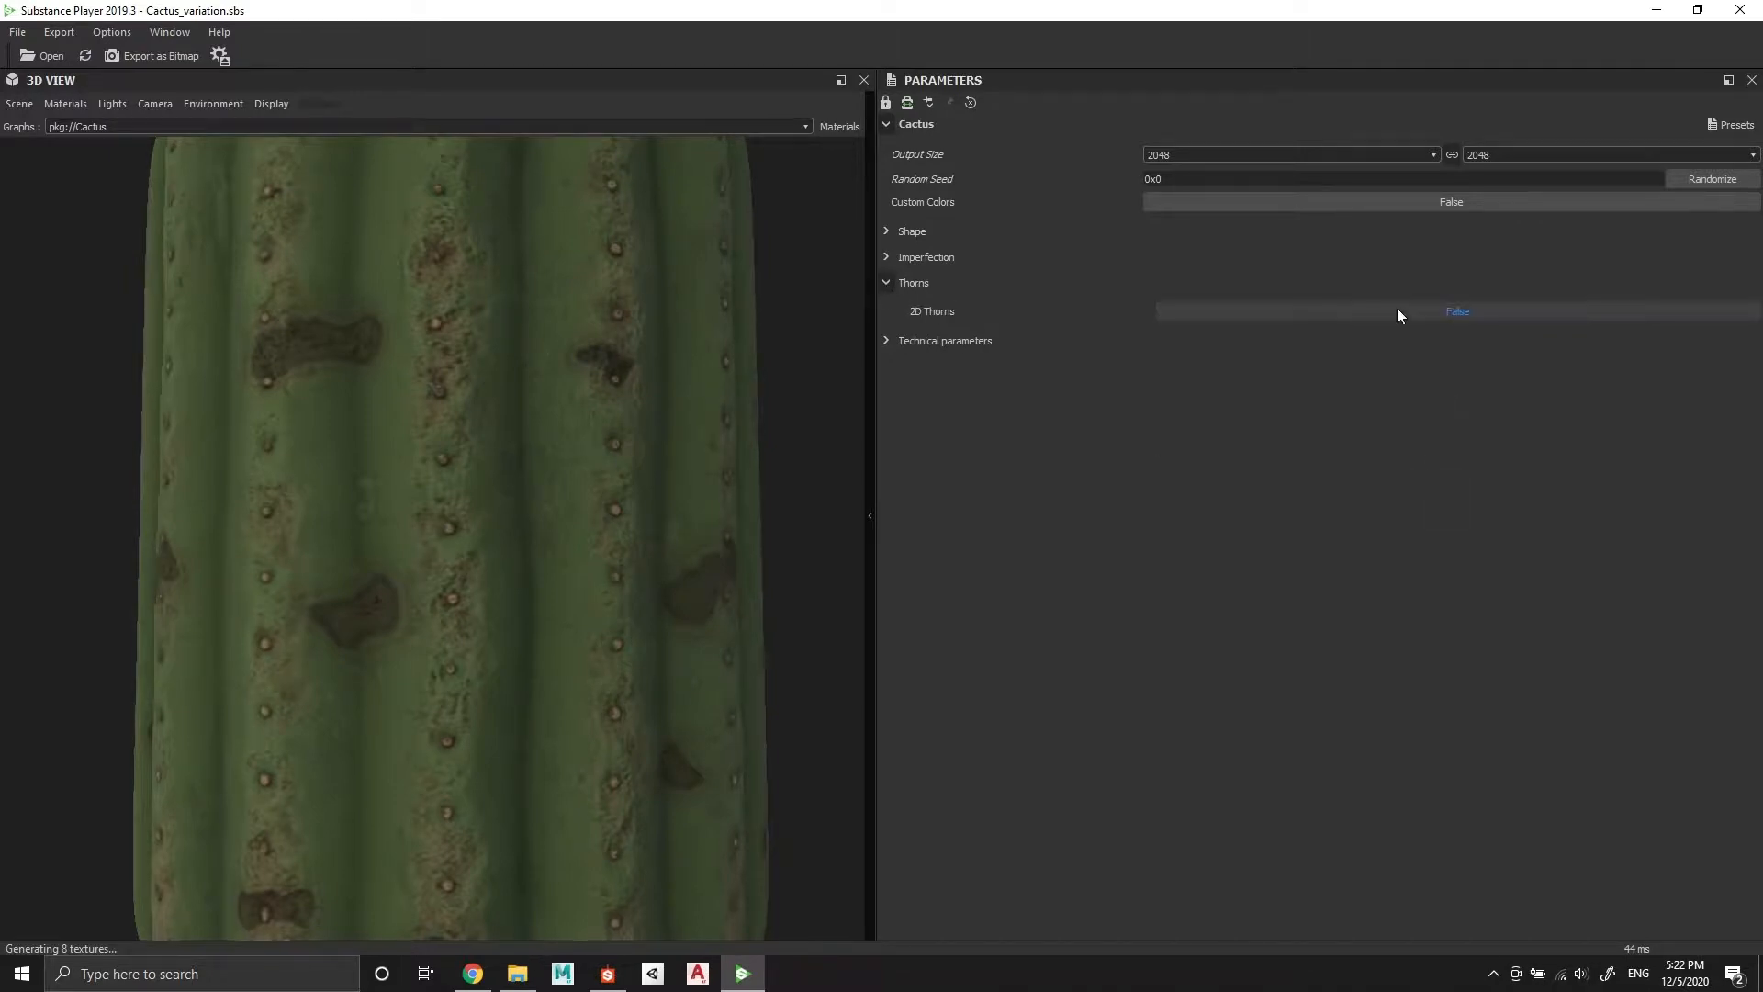
click(1458, 312)
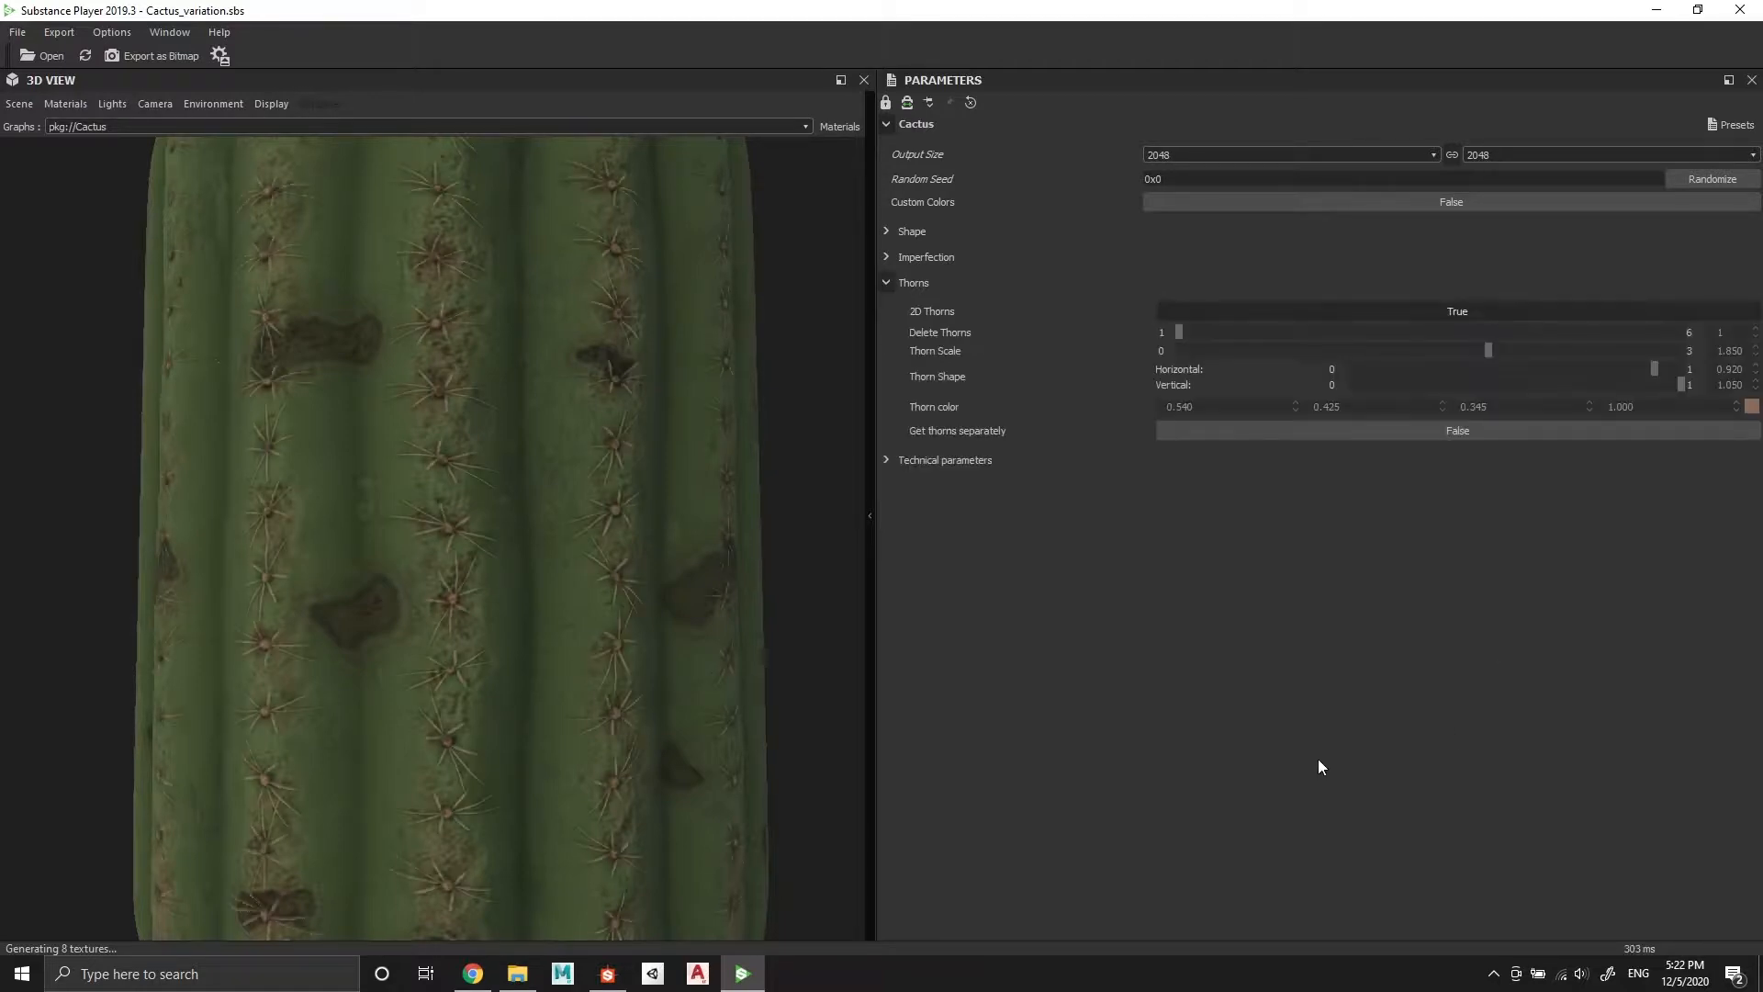
Examine the 2D thorns along the cactus pleats from several angles, both close up and on the whole mesh
scroll(527, 593, down, 4)
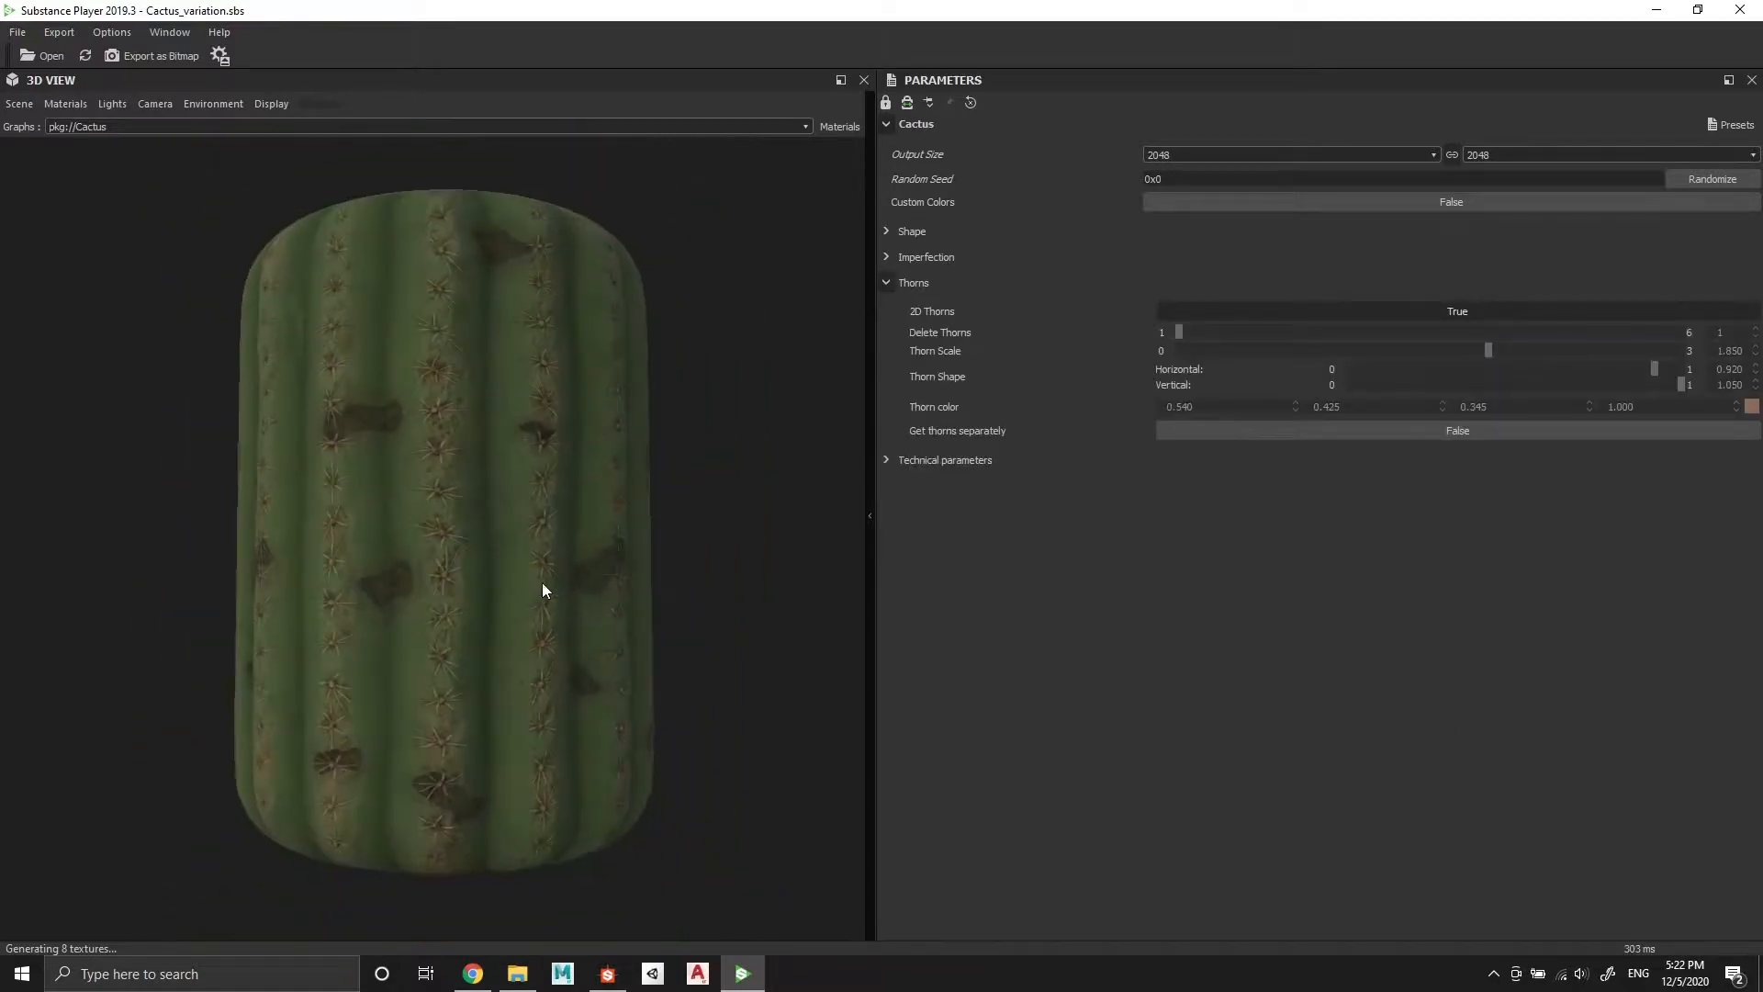
middle_drag(635, 433, 636, 448)
scroll(619, 472, up, 2)
mouse_move(618, 472)
mouse_down()
mouse_move(696, 389)
mouse_move(658, 492)
mouse_move(542, 499)
mouse_move(582, 495)
mouse_move(586, 549)
mouse_up()
scroll(564, 489, up, 3)
scroll(590, 498, down, 3)
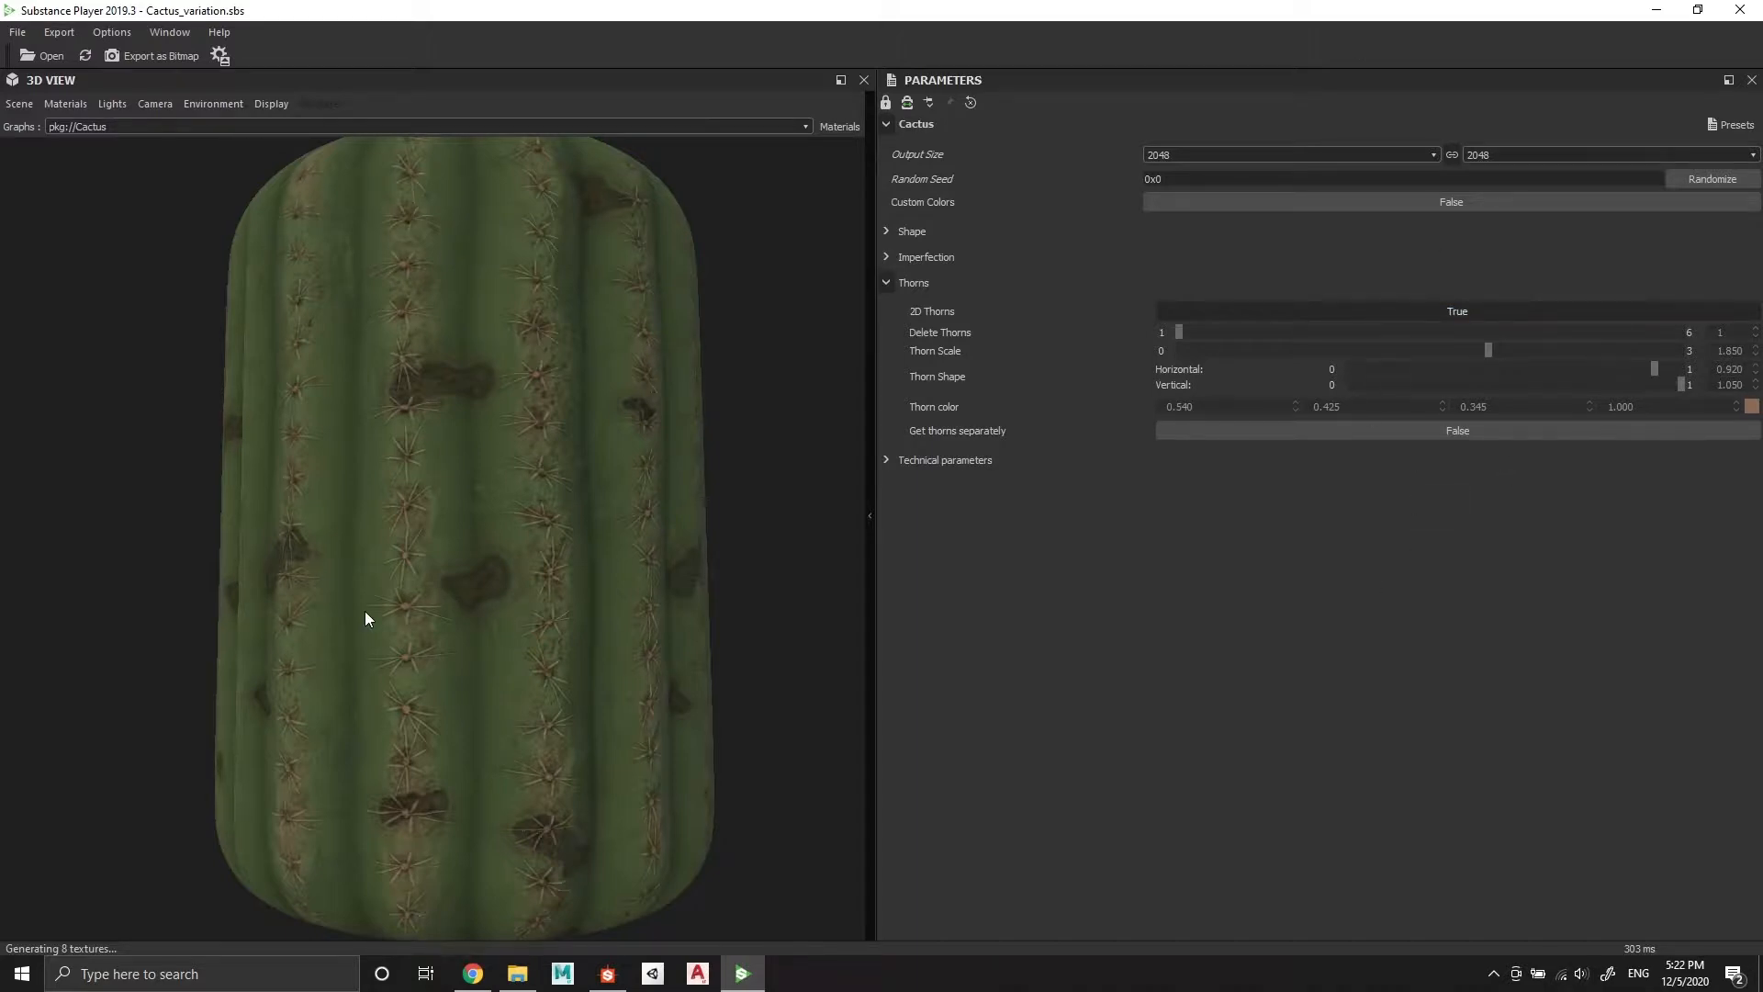
scroll(366, 610, down, 2)
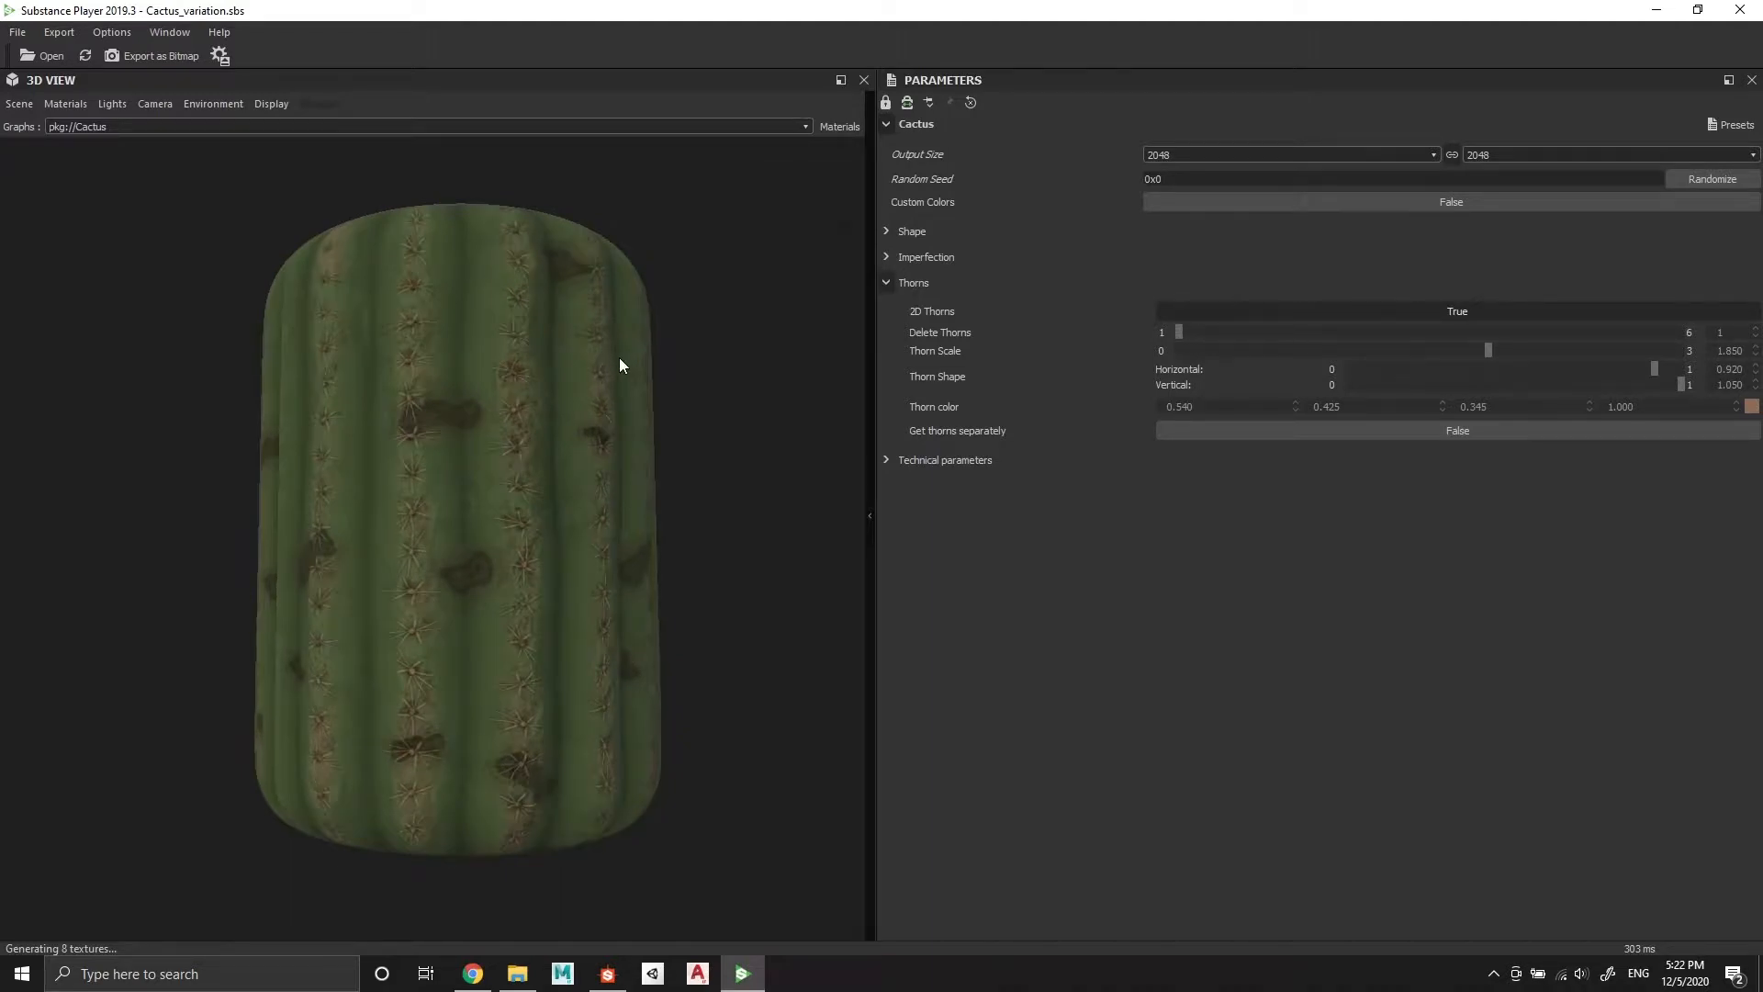
scroll(622, 367, up, 4)
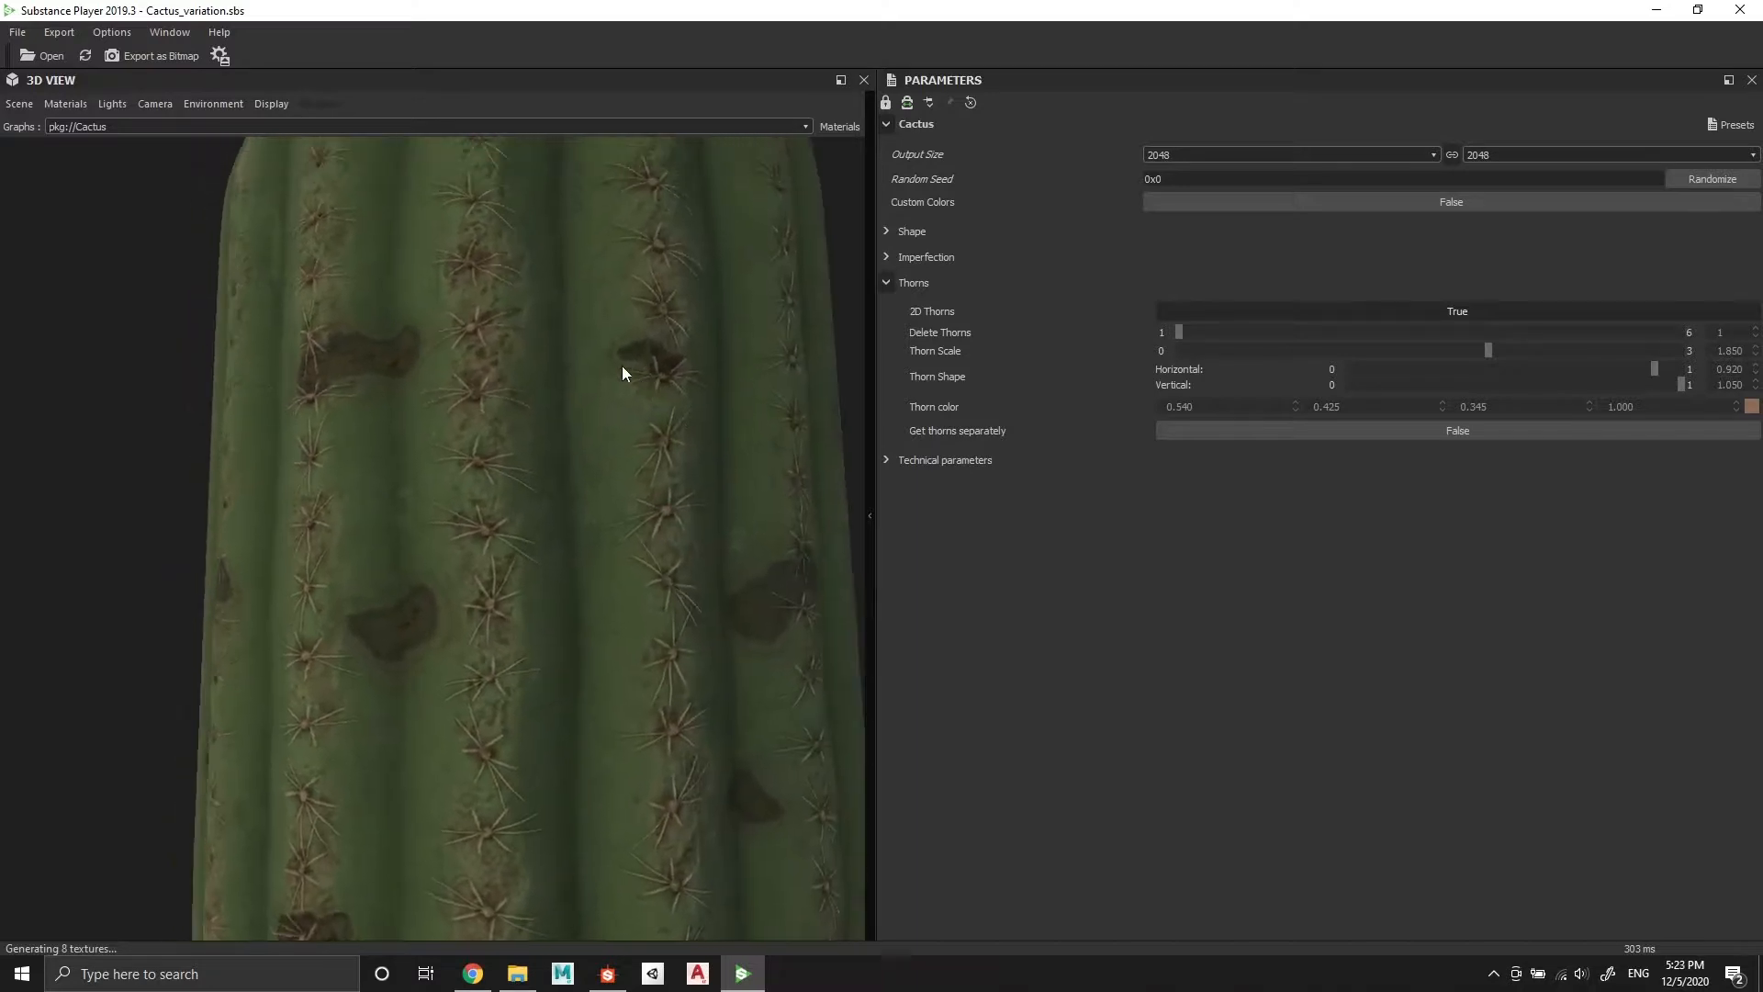
Try higher Delete Thorns values on the cactus, return the setting to 1, and inspect the full set of thorns
drag(623, 368, 631, 382)
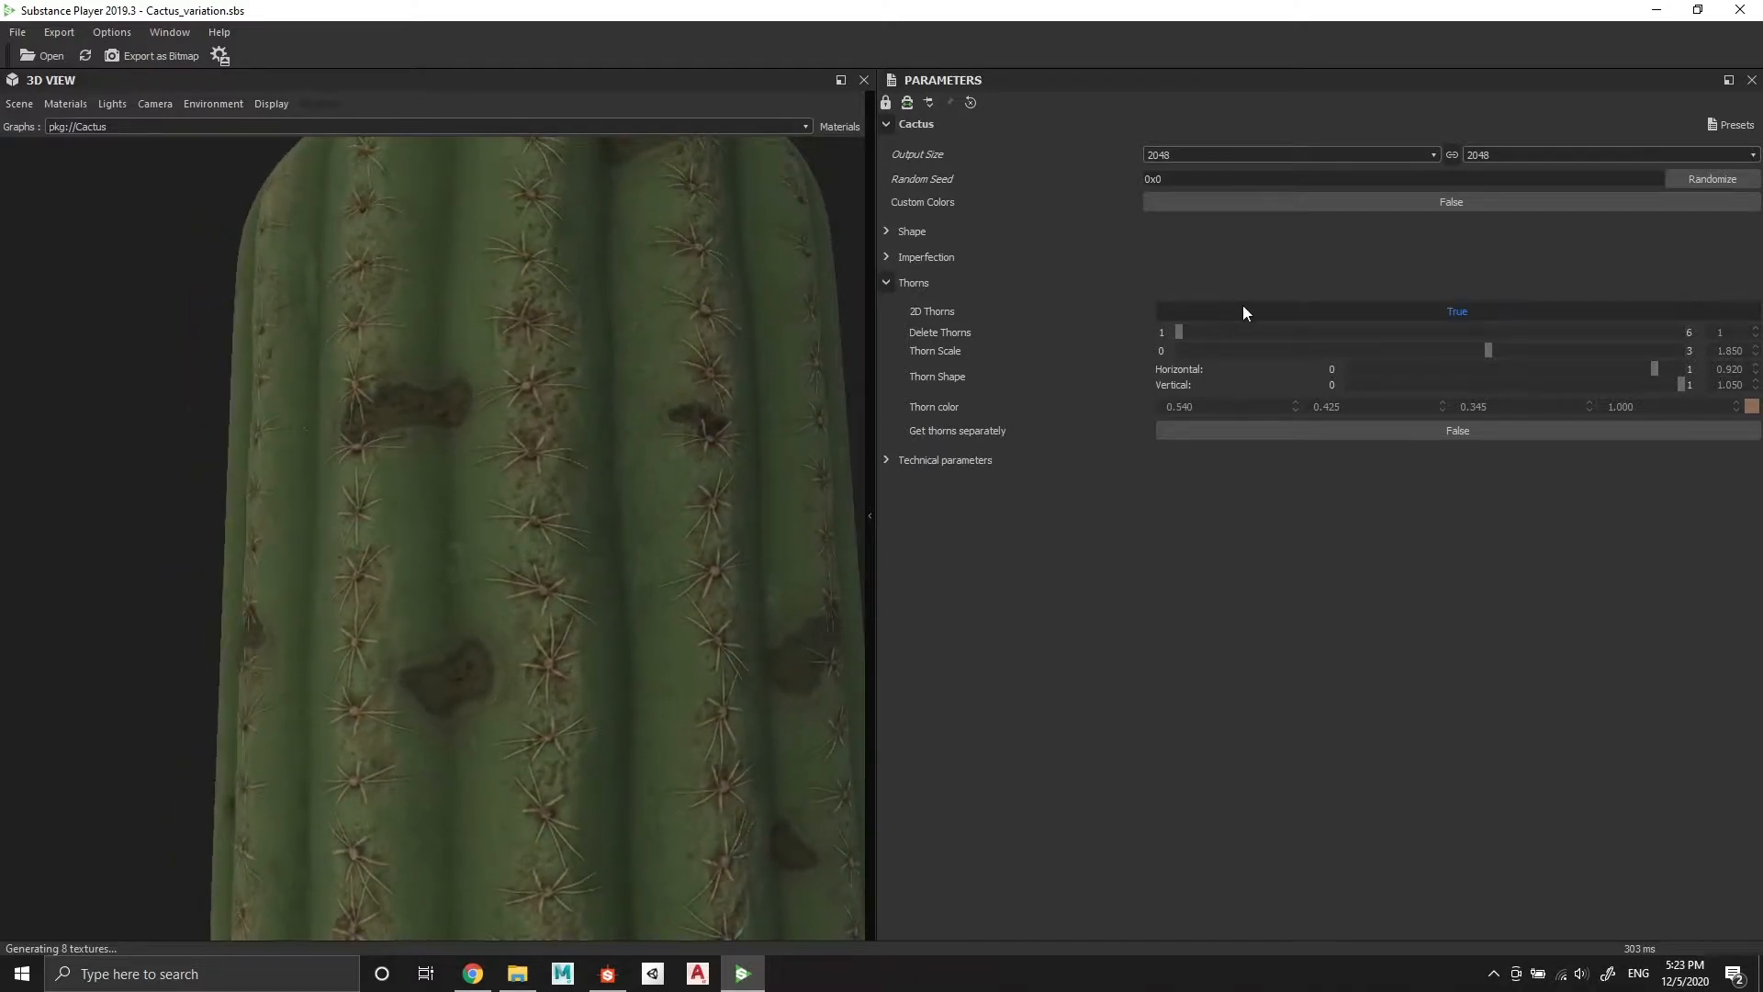
drag(1180, 334, 1377, 335)
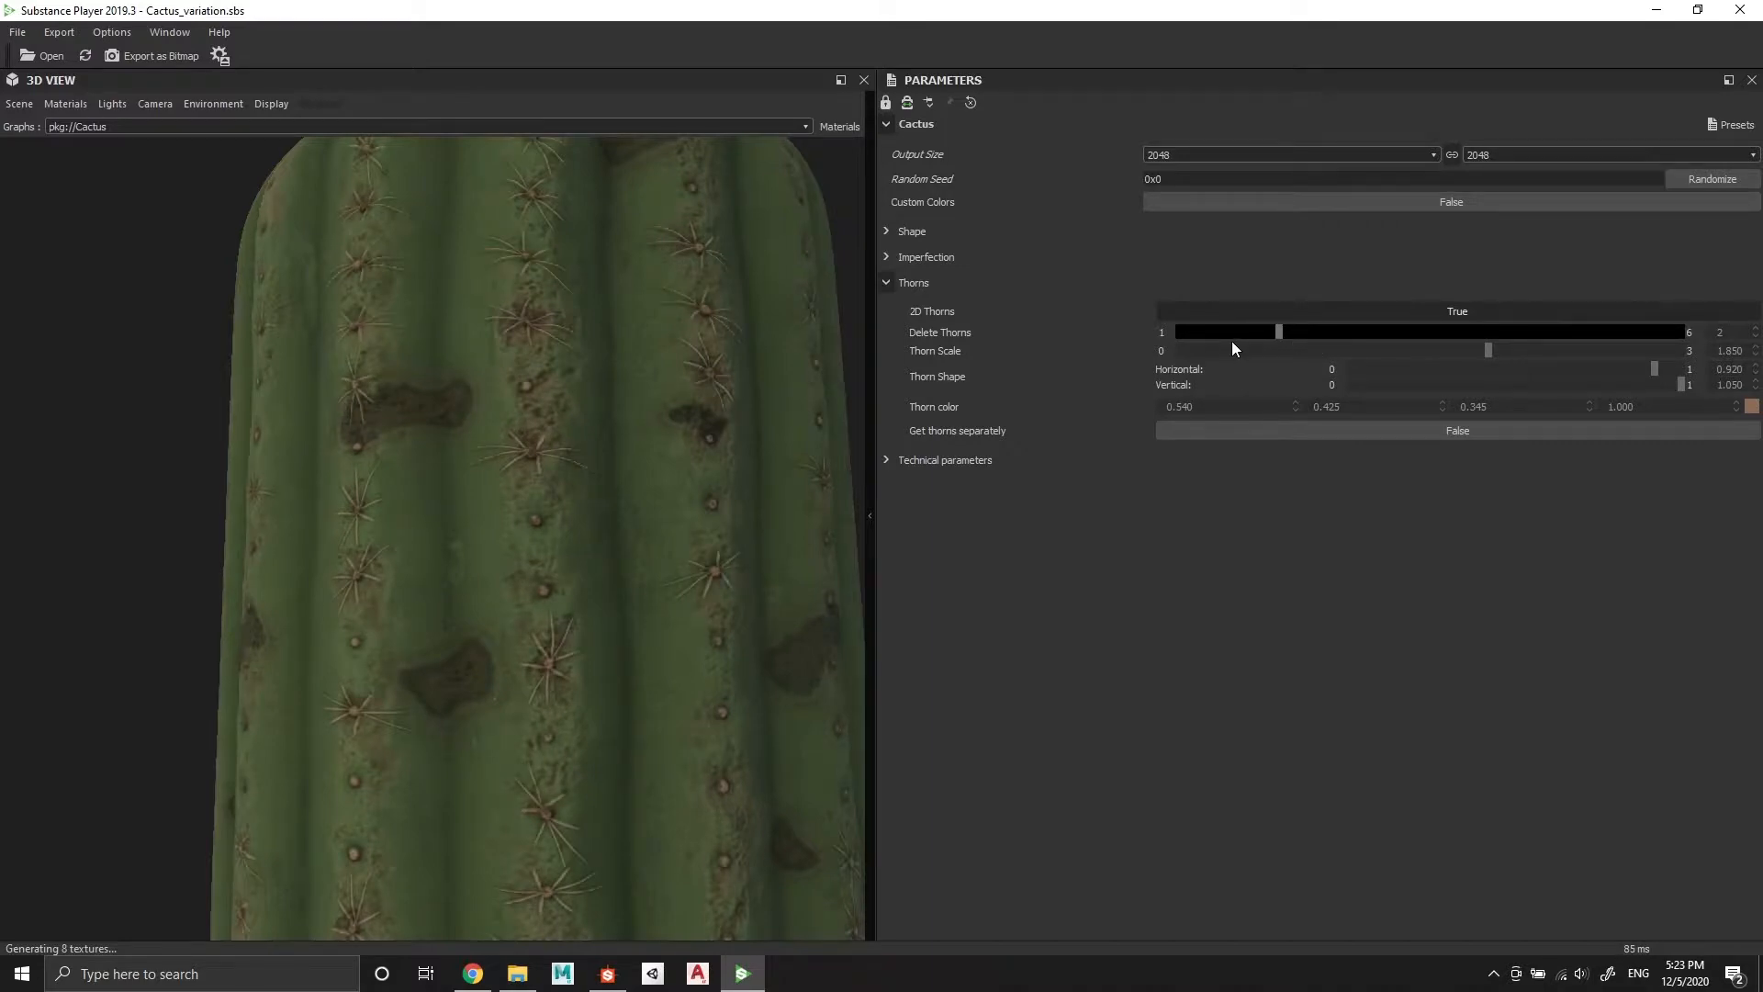
scroll(477, 478, down, 5)
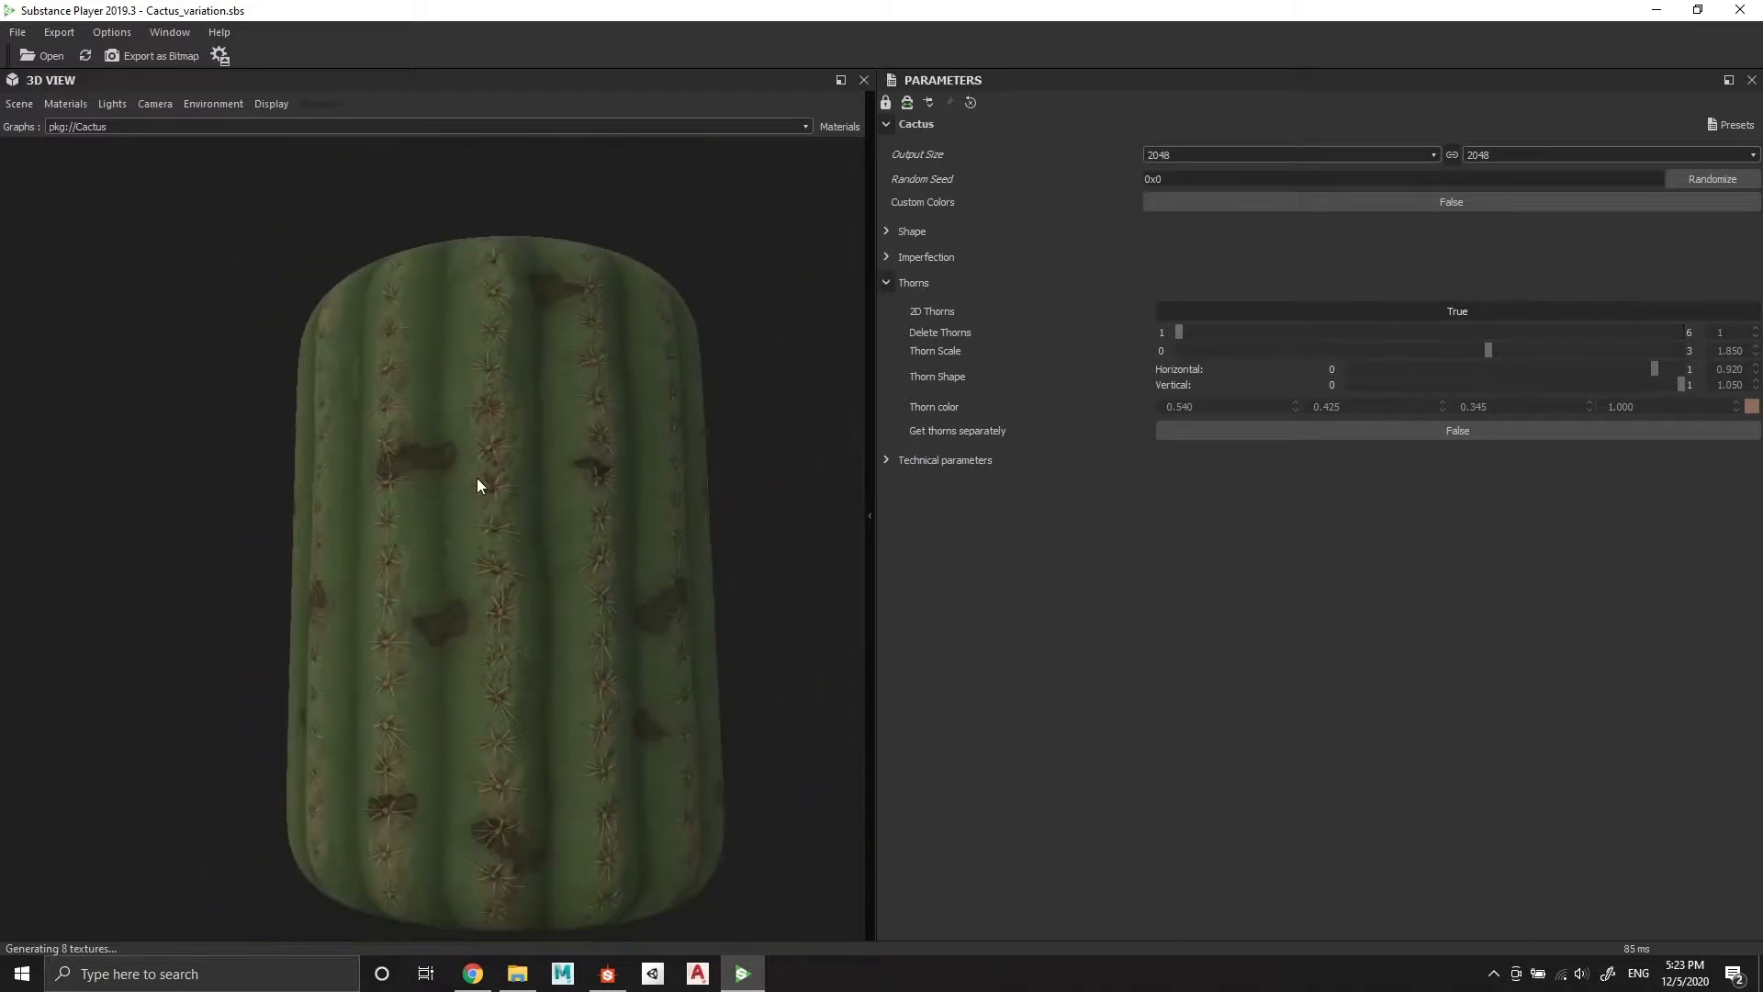
scroll(473, 476, up, 2)
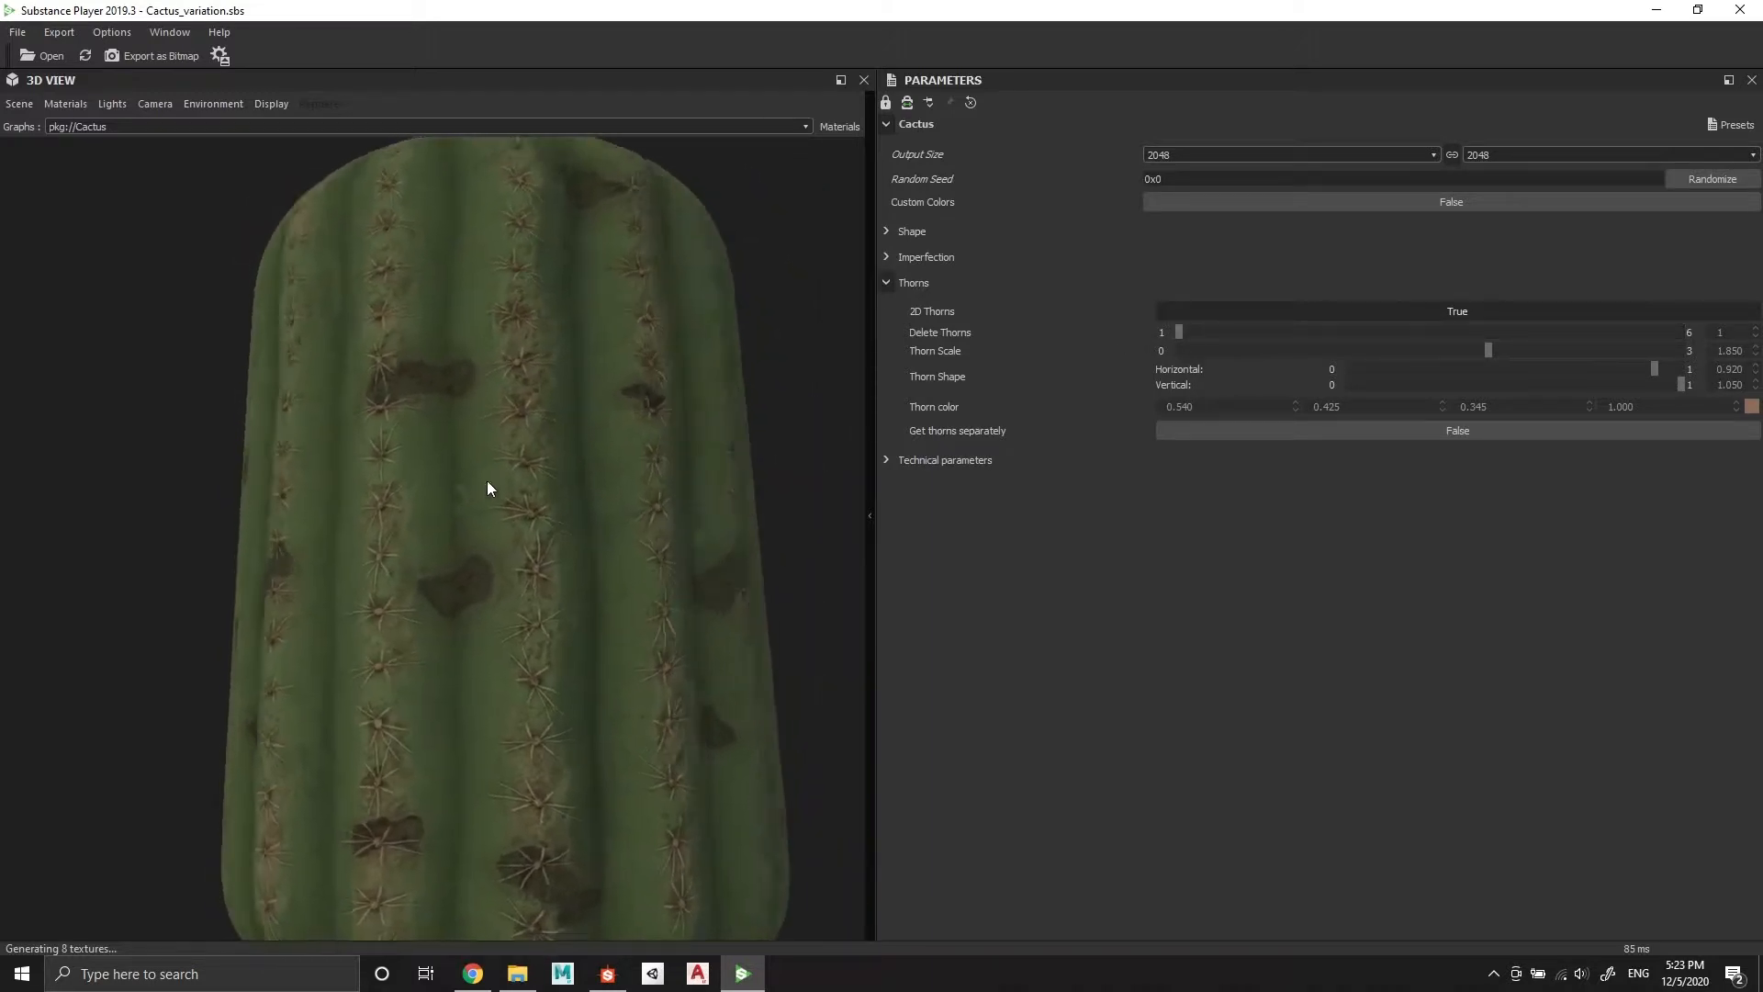
scroll(486, 482, up, 3)
middle_drag(549, 459, 530, 460)
scroll(530, 460, down, 1)
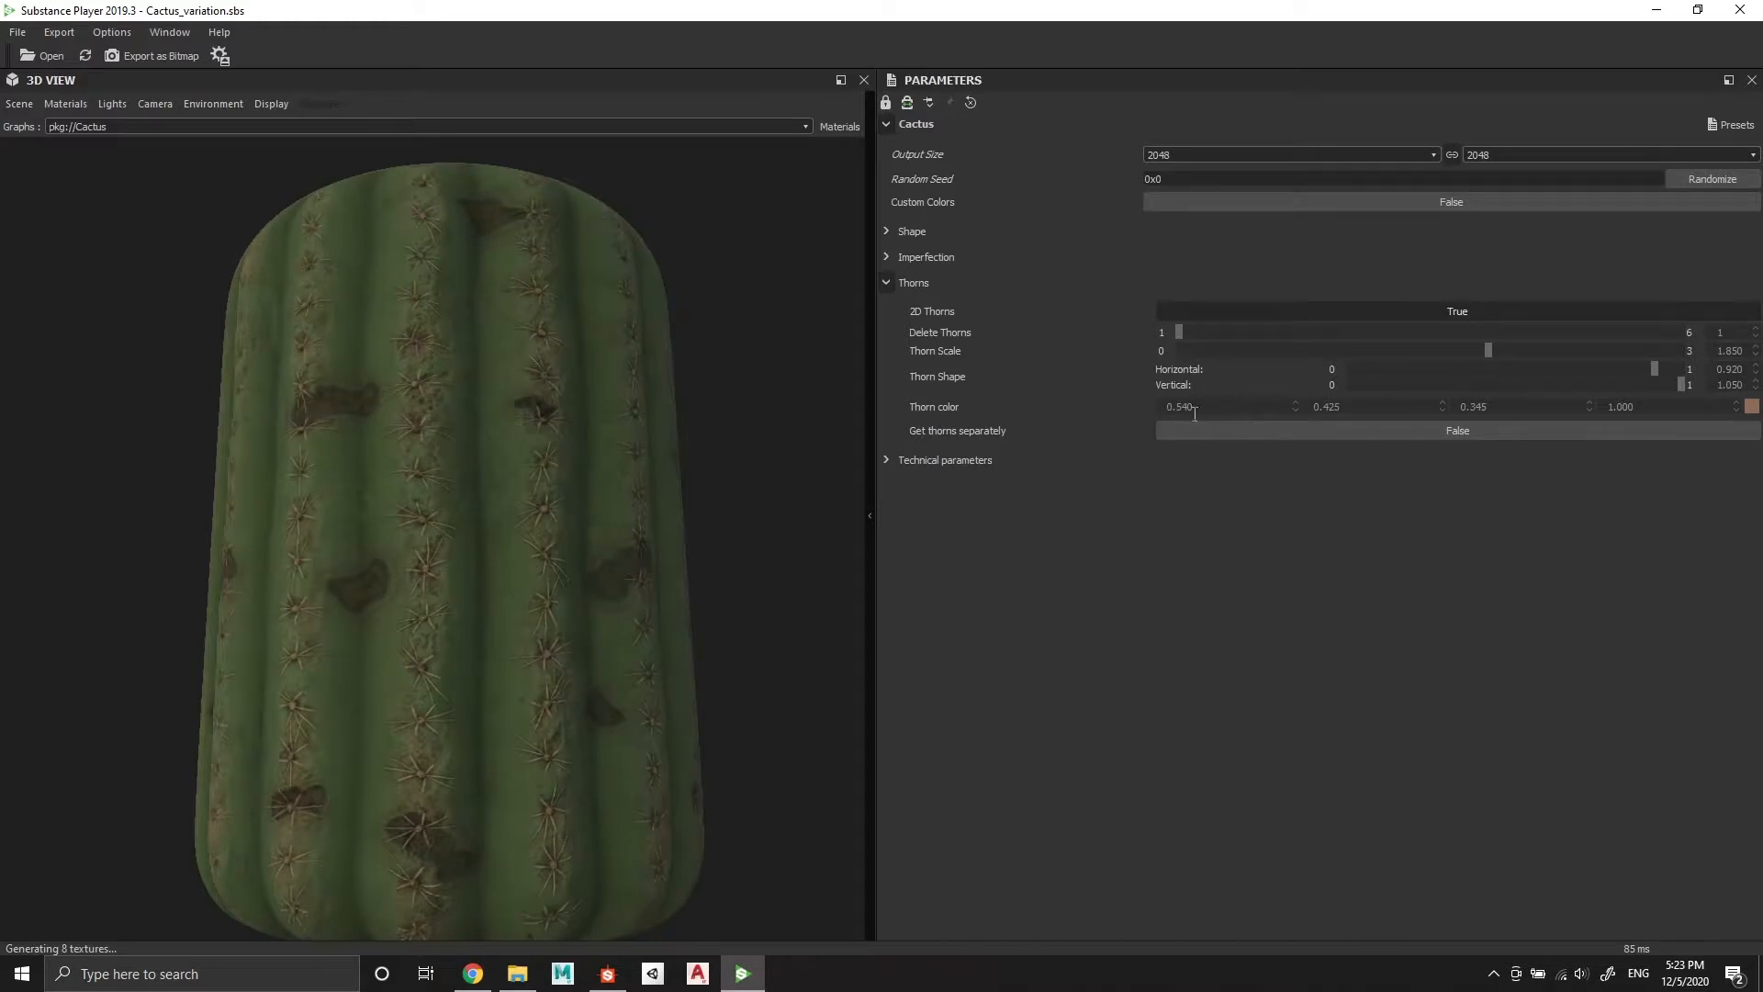
Set the thorn scale to 3 and the horizontal thorn shape to about 0.391, and check the thorns on the mesh
drag(493, 556, 438, 625)
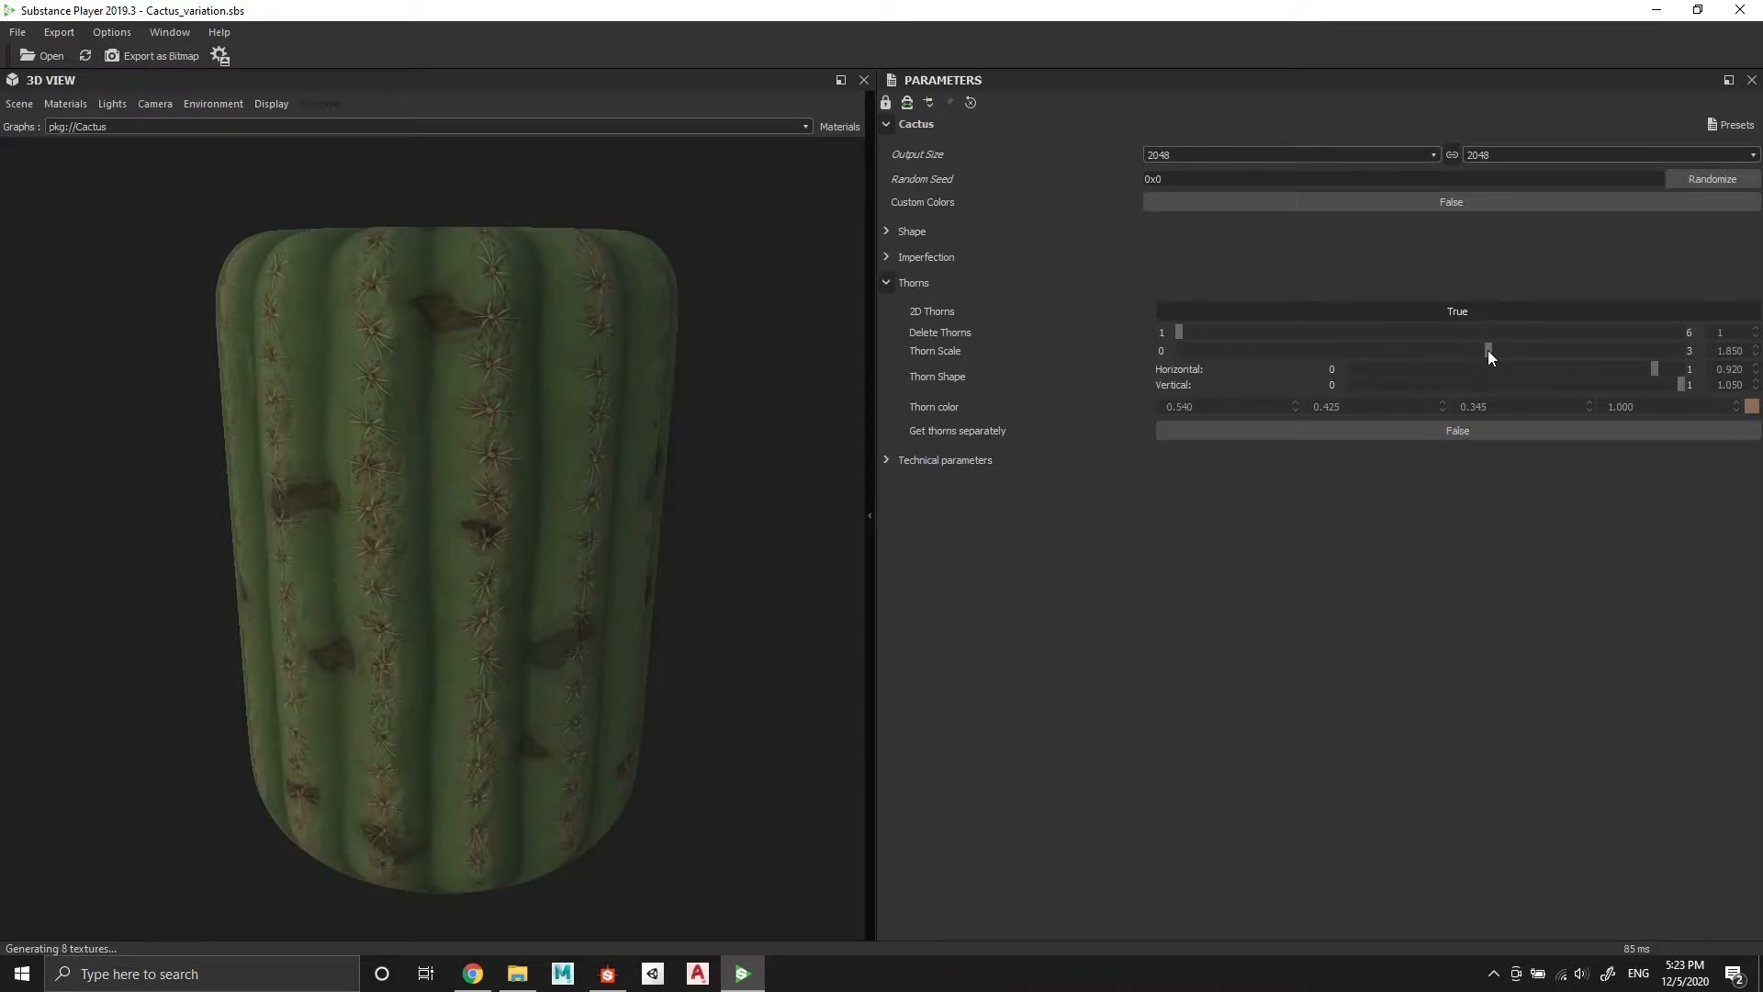
drag(1488, 350, 1453, 352)
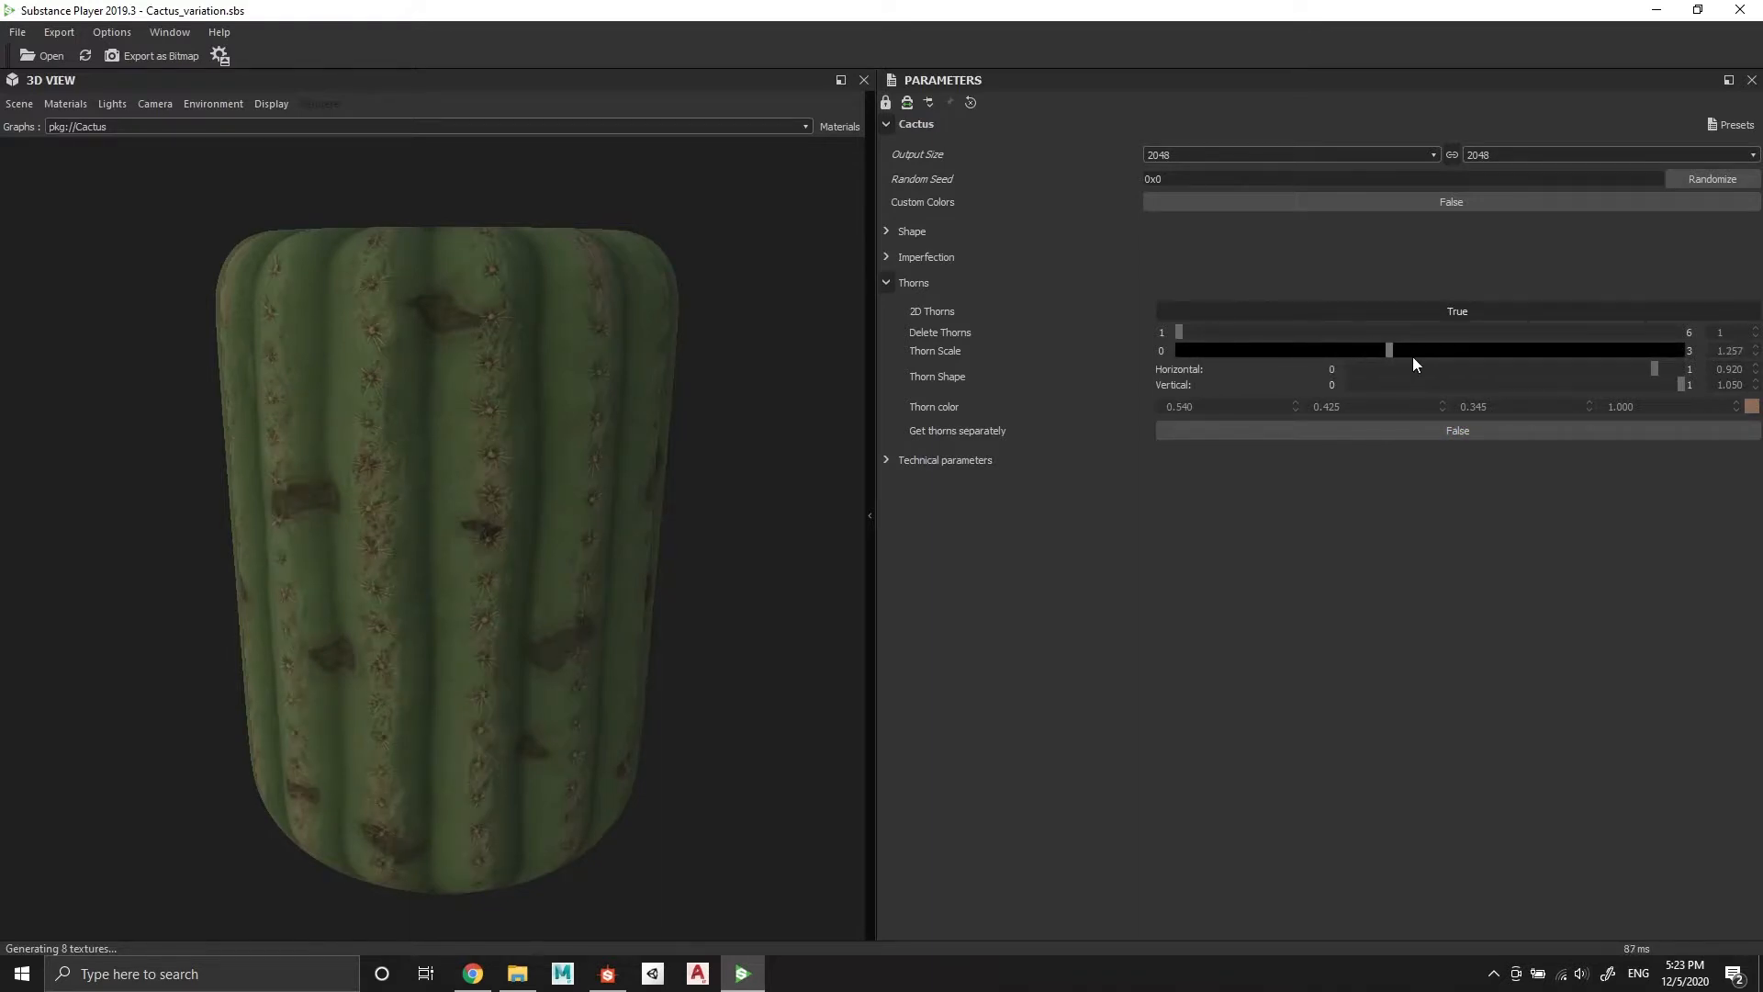
drag(1602, 366, 1689, 376)
drag(1647, 371, 1544, 350)
drag(1696, 353, 1704, 354)
drag(580, 577, 475, 626)
scroll(516, 610, up, 4)
scroll(432, 606, down, 4)
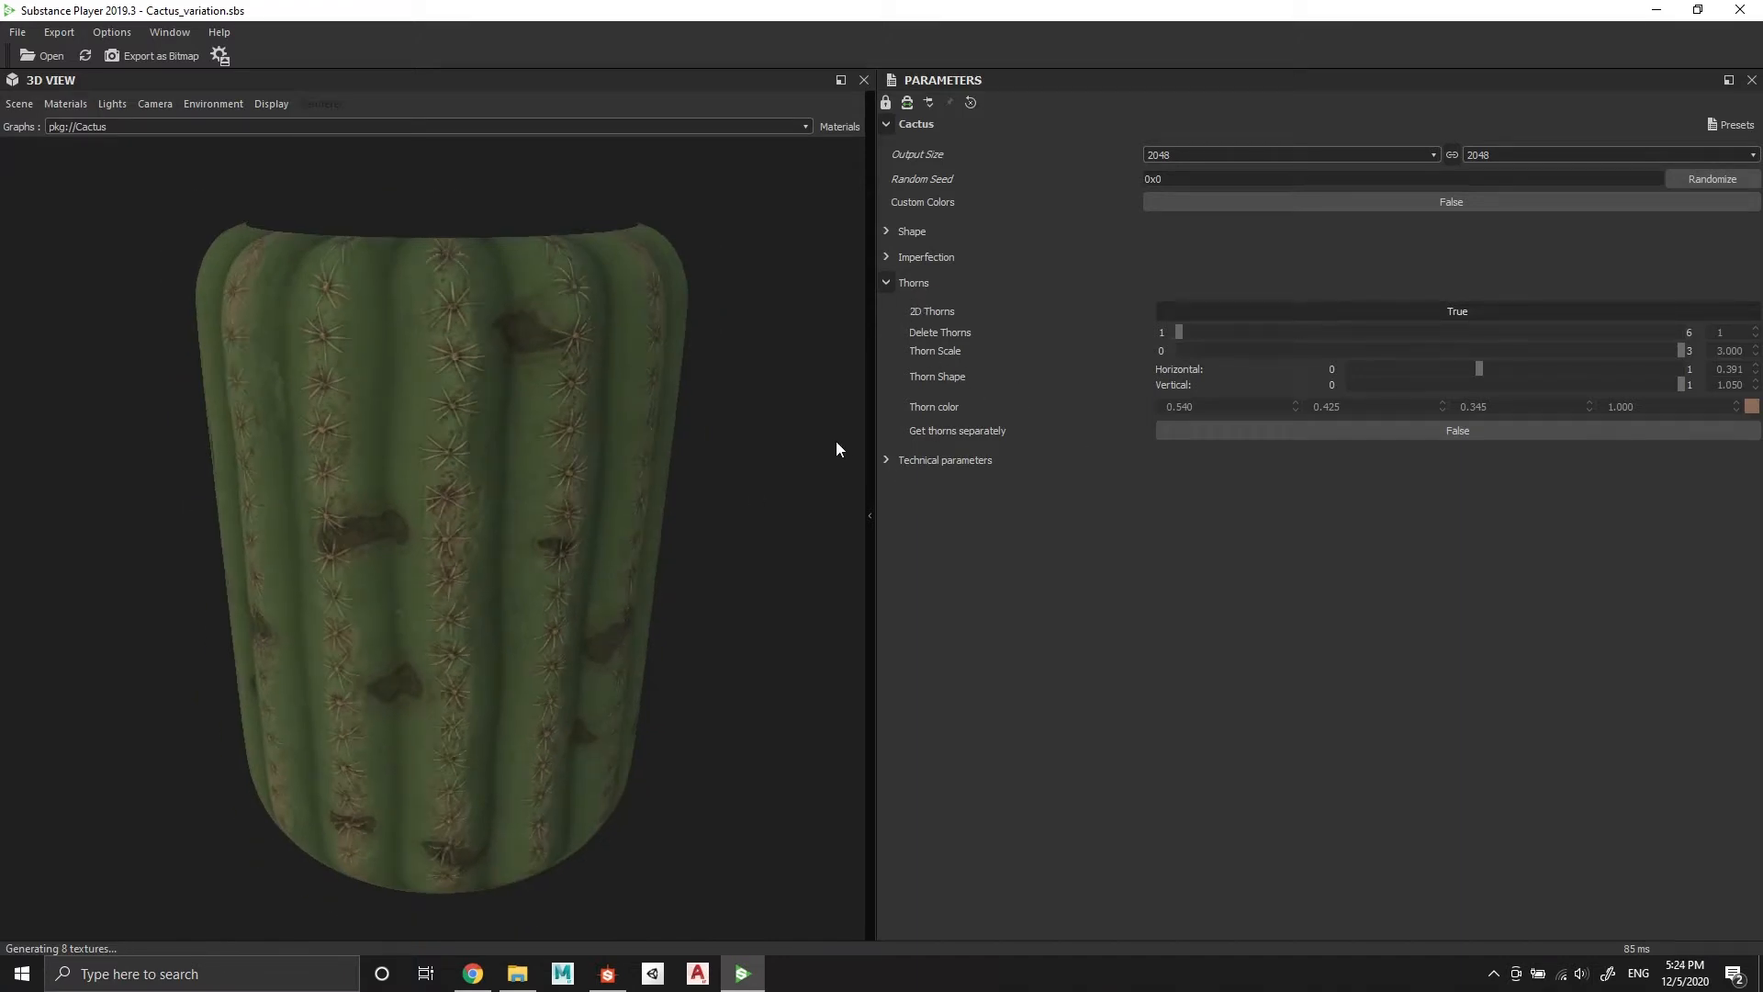
Change the thorn color to a muted grayish brown, #8b7b6f, and check it on the cactus
click(1751, 405)
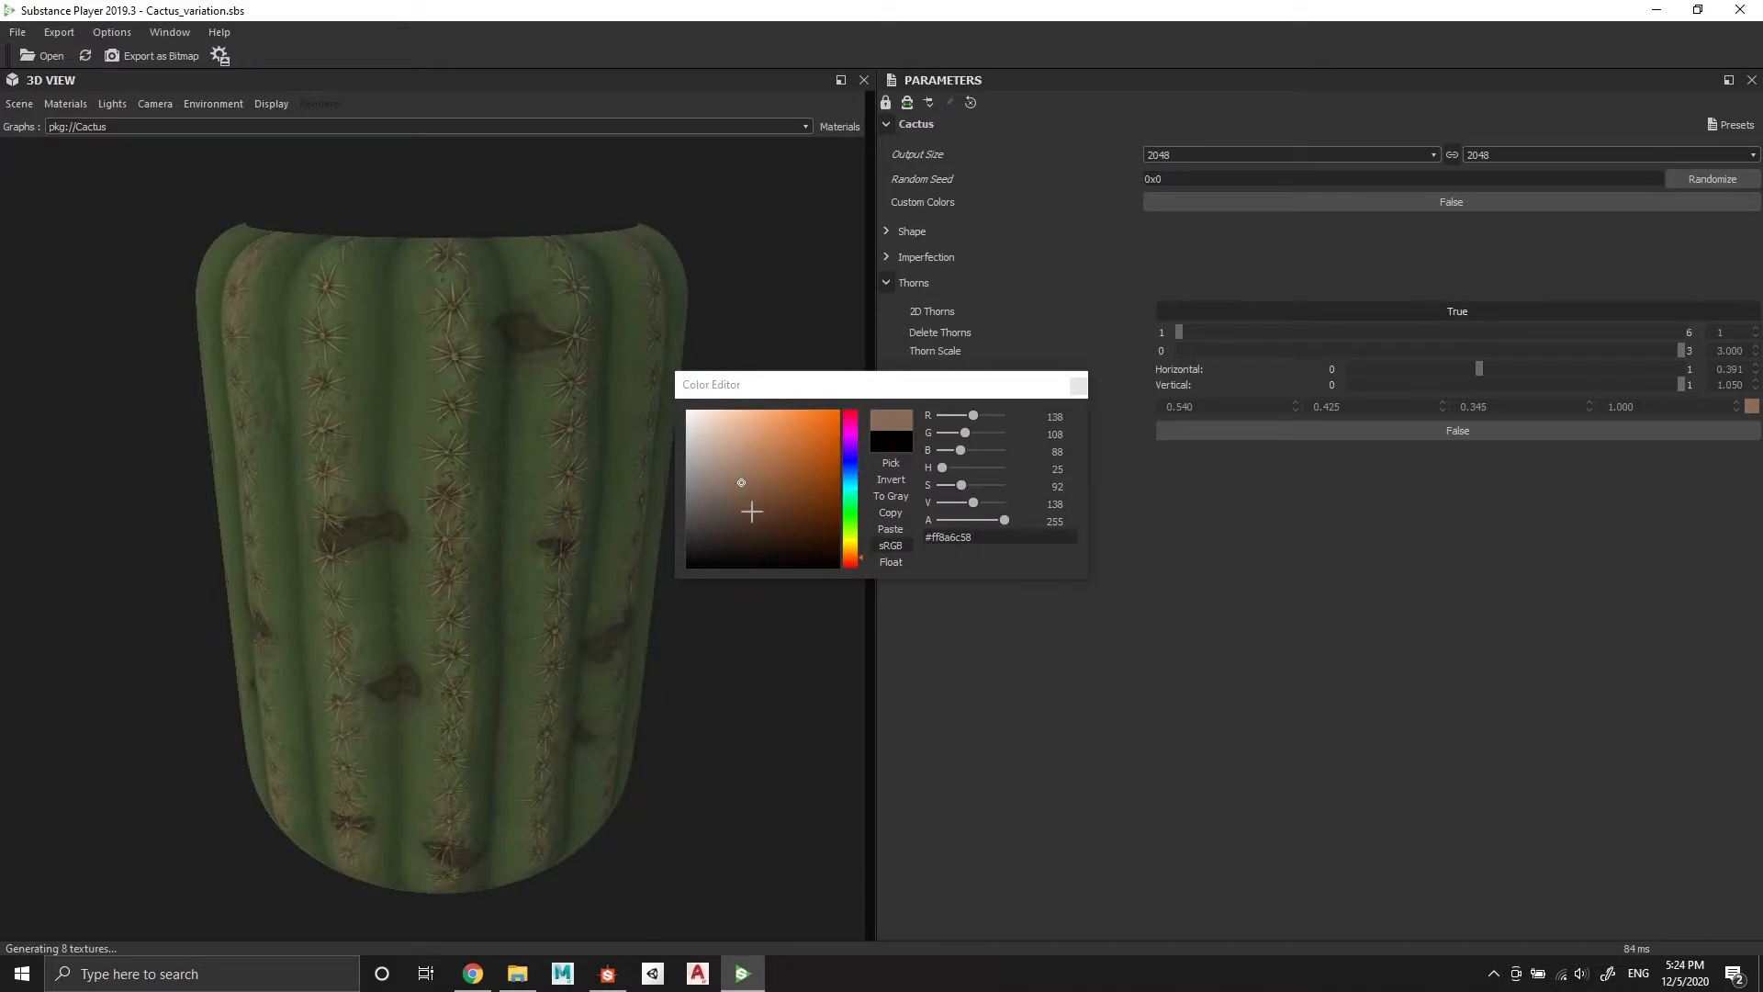
mouse_move(751, 511)
mouse_down()
mouse_move(724, 521)
mouse_move(720, 472)
mouse_up()
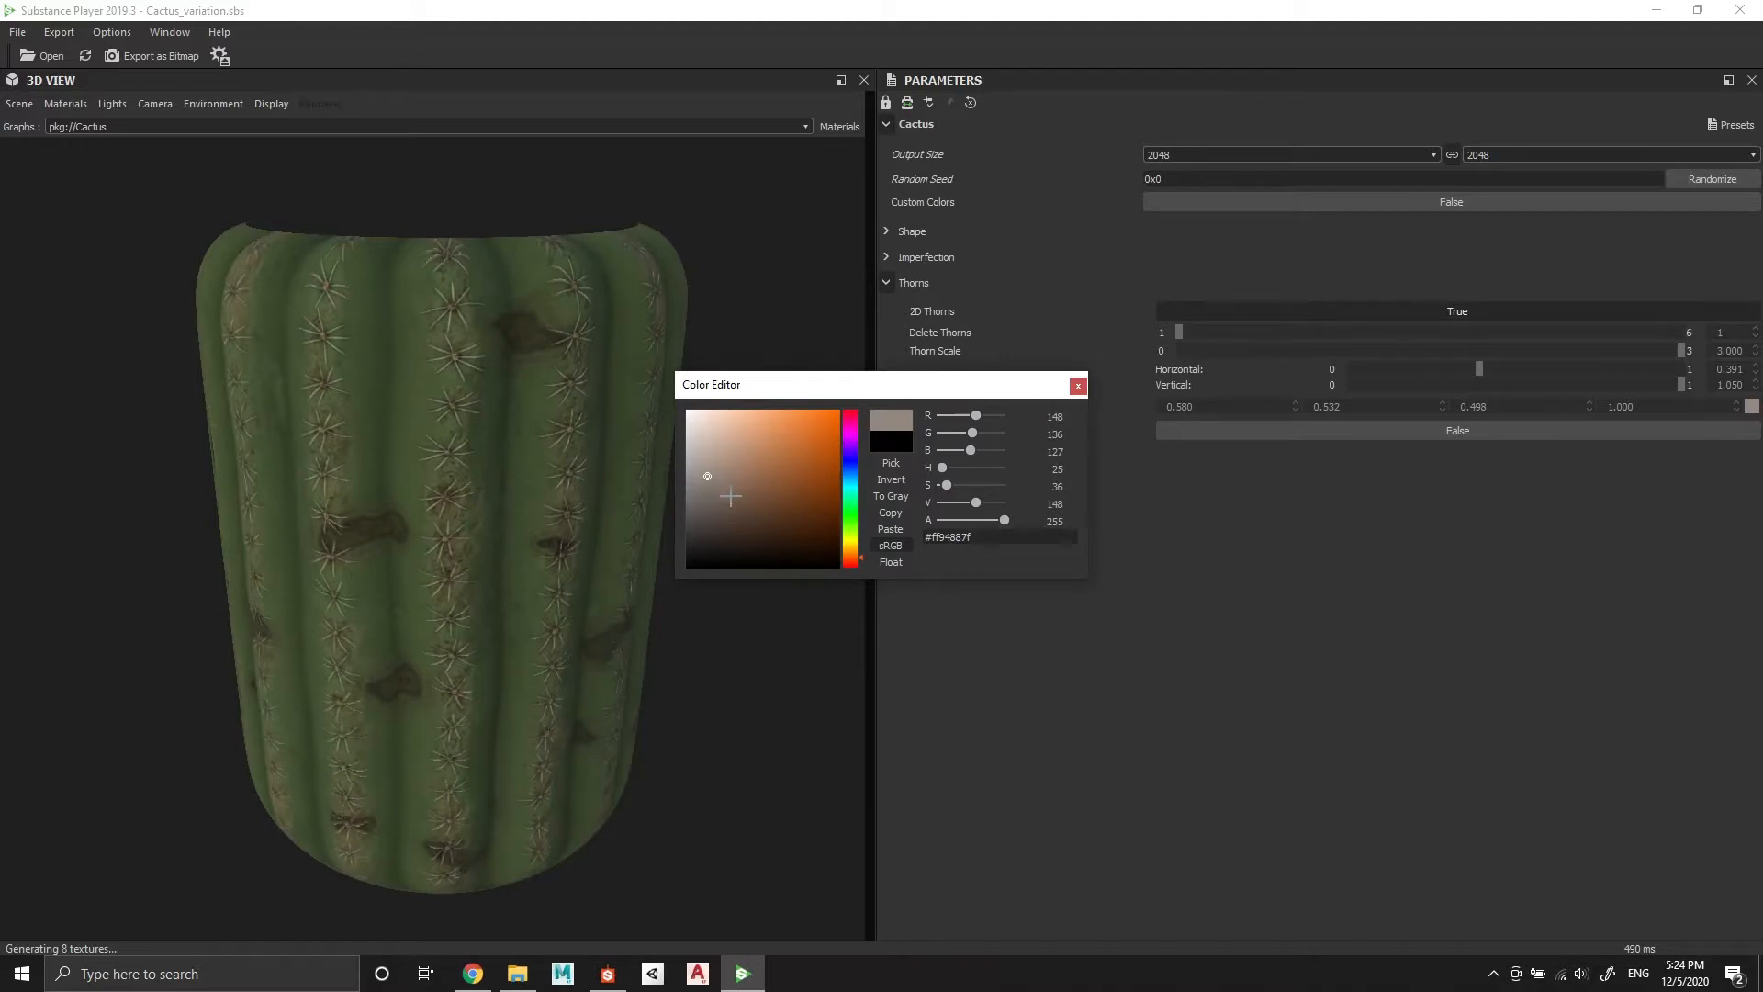
click(716, 482)
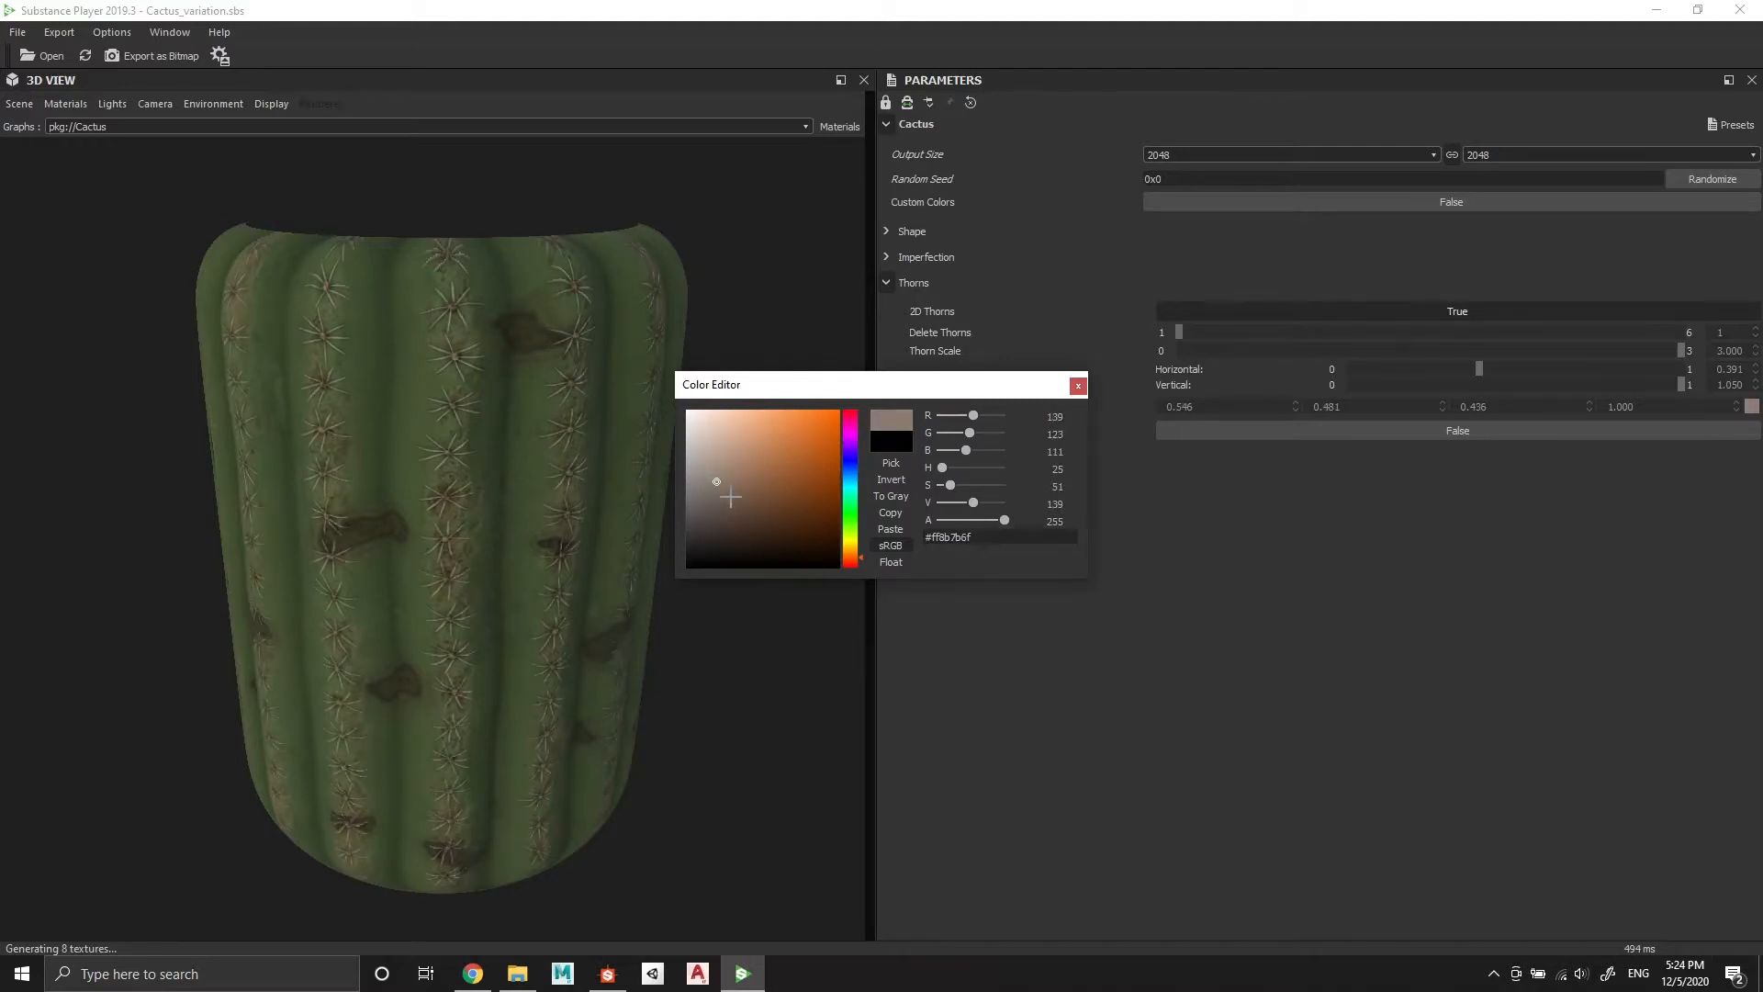
click(1078, 385)
mouse_move(610, 484)
mouse_down()
mouse_move(799, 468)
mouse_move(559, 472)
mouse_move(608, 475)
mouse_move(595, 538)
mouse_move(597, 507)
mouse_up()
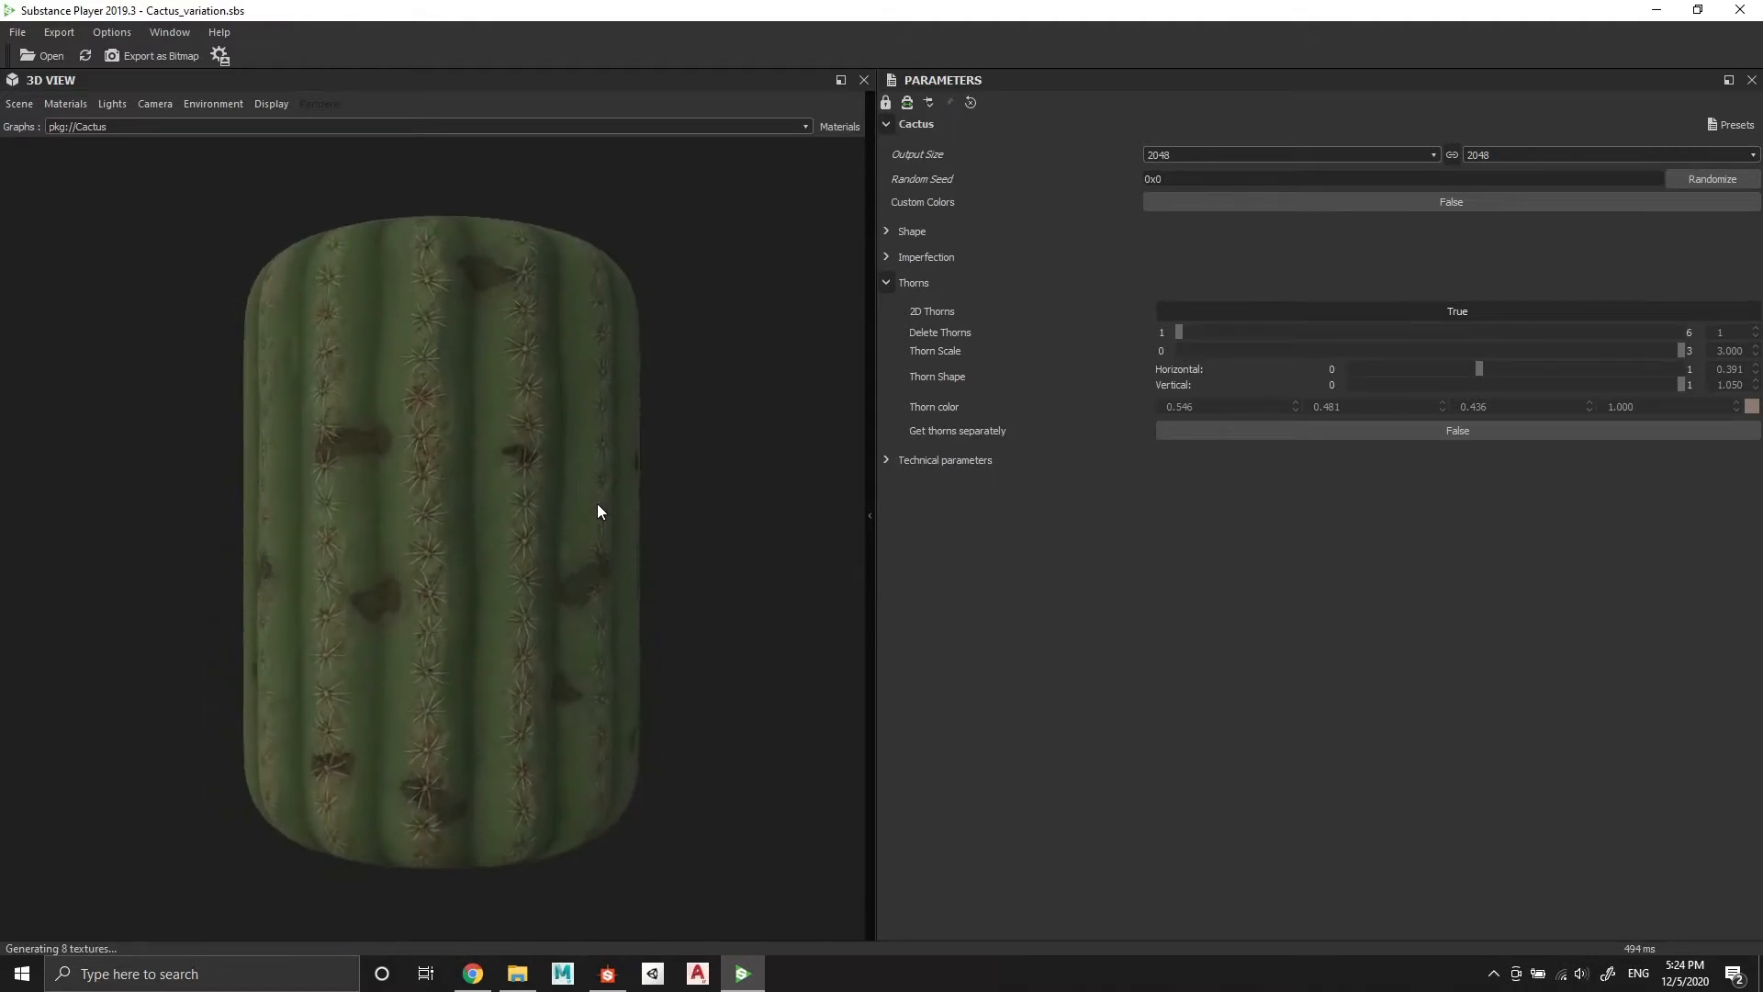
Expand the Technical parameters, raise the AO intensity slightly, and collapse the group
click(888, 461)
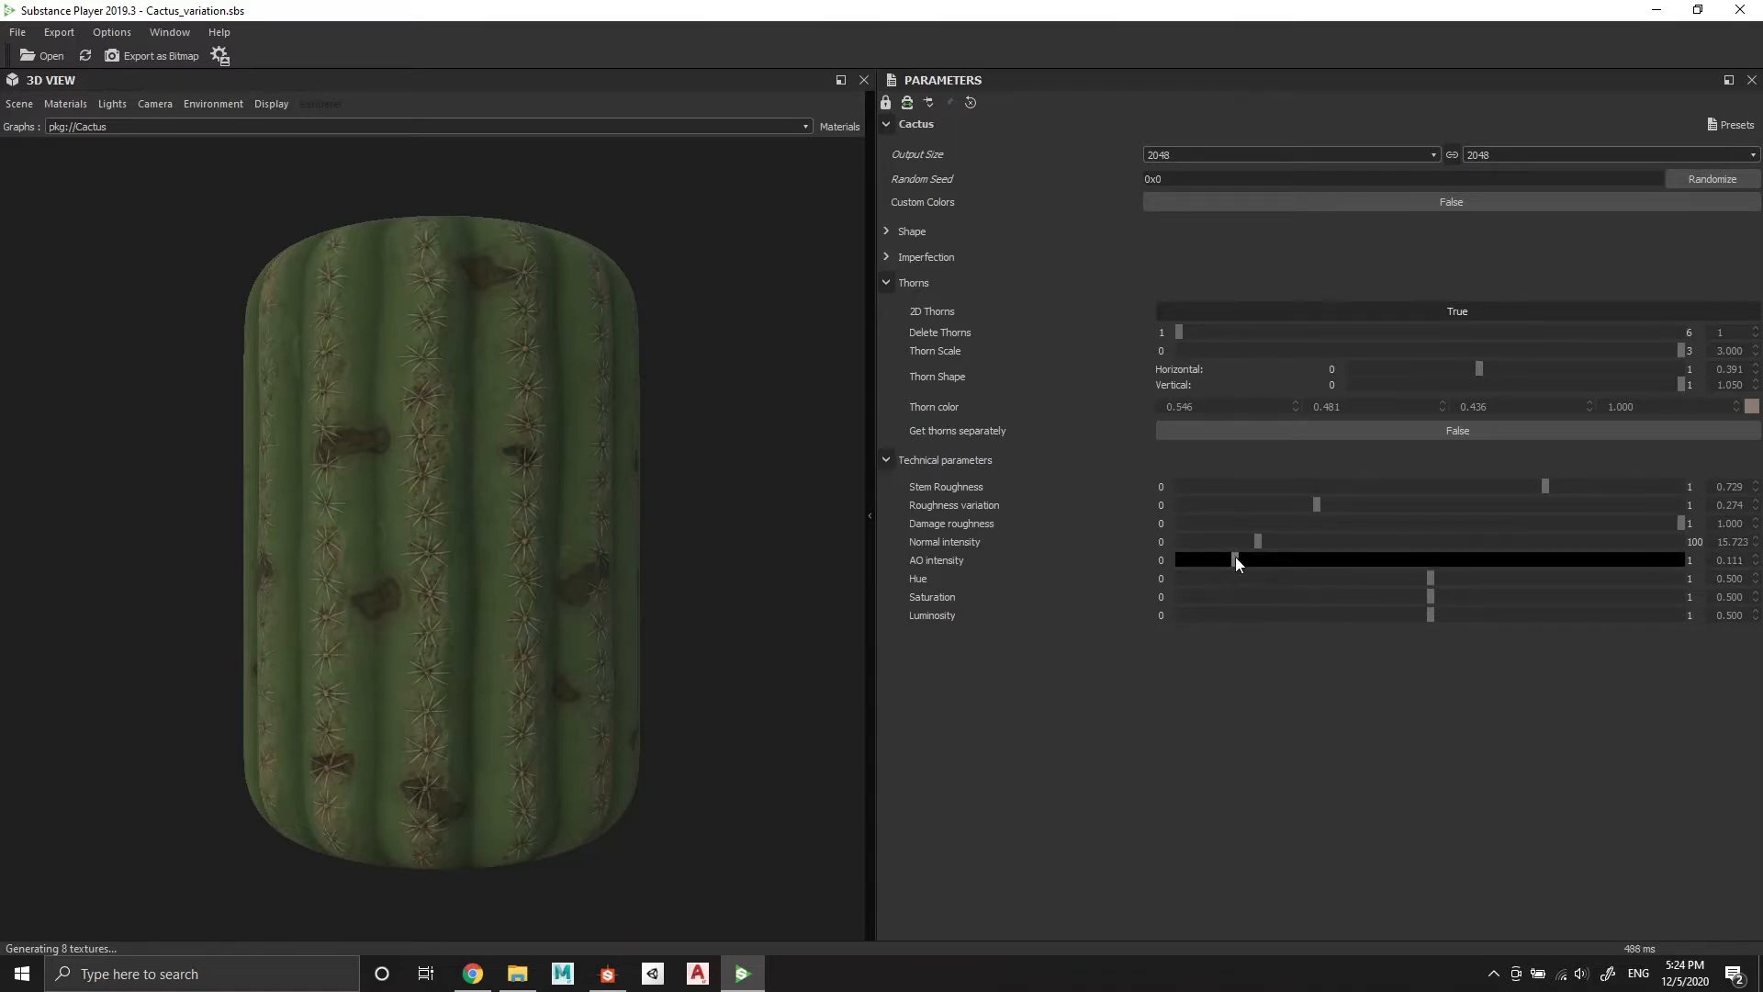
drag(1236, 562, 1242, 562)
click(887, 462)
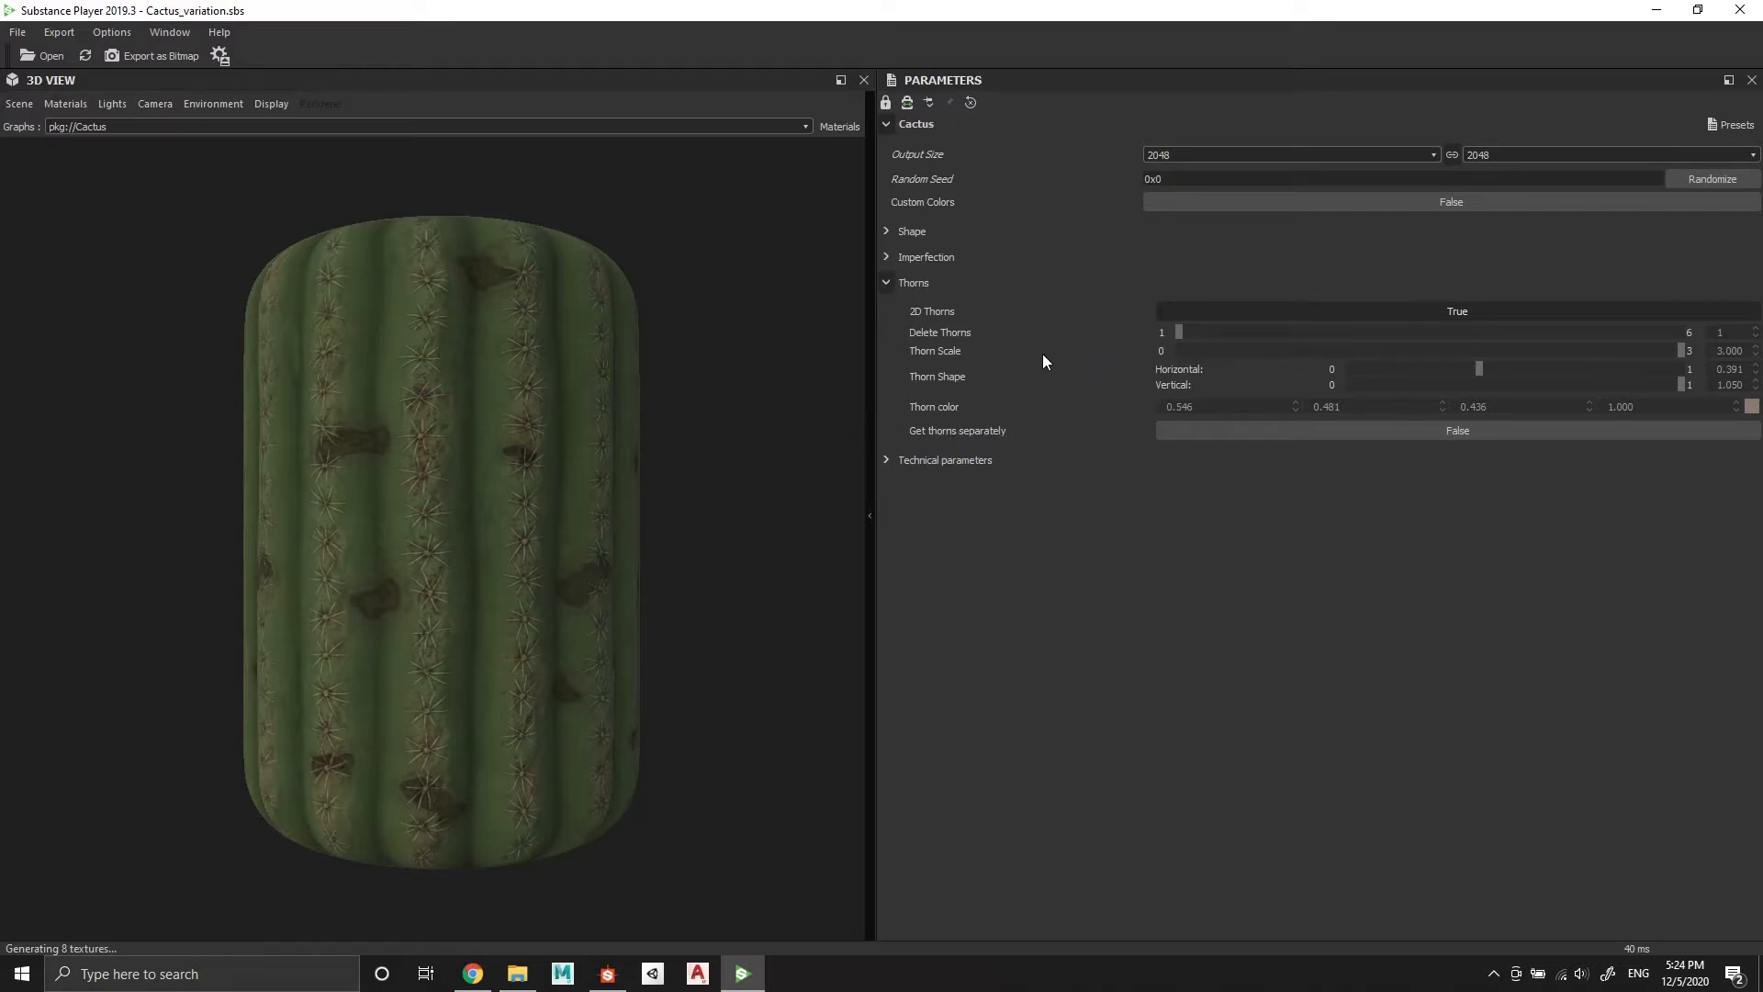
Set Get thorns separately to True to examine the isolated thorns from several angles, and set it back to False
click(1457, 432)
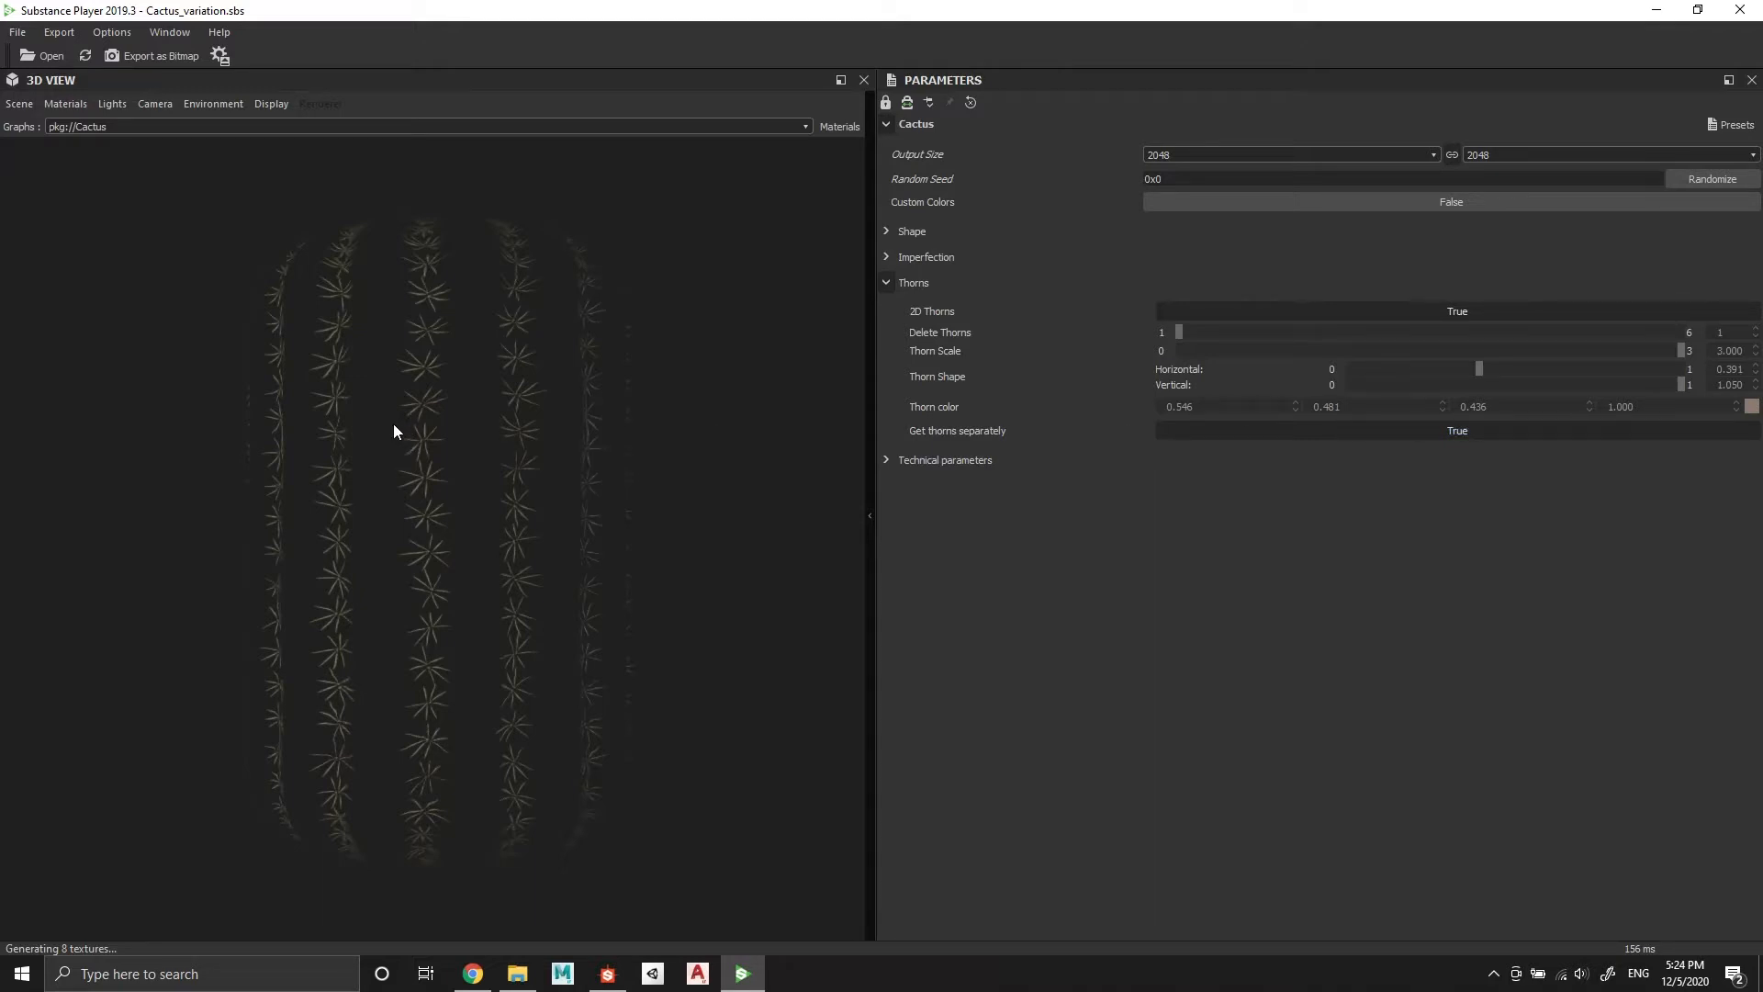
scroll(395, 426, up, 2)
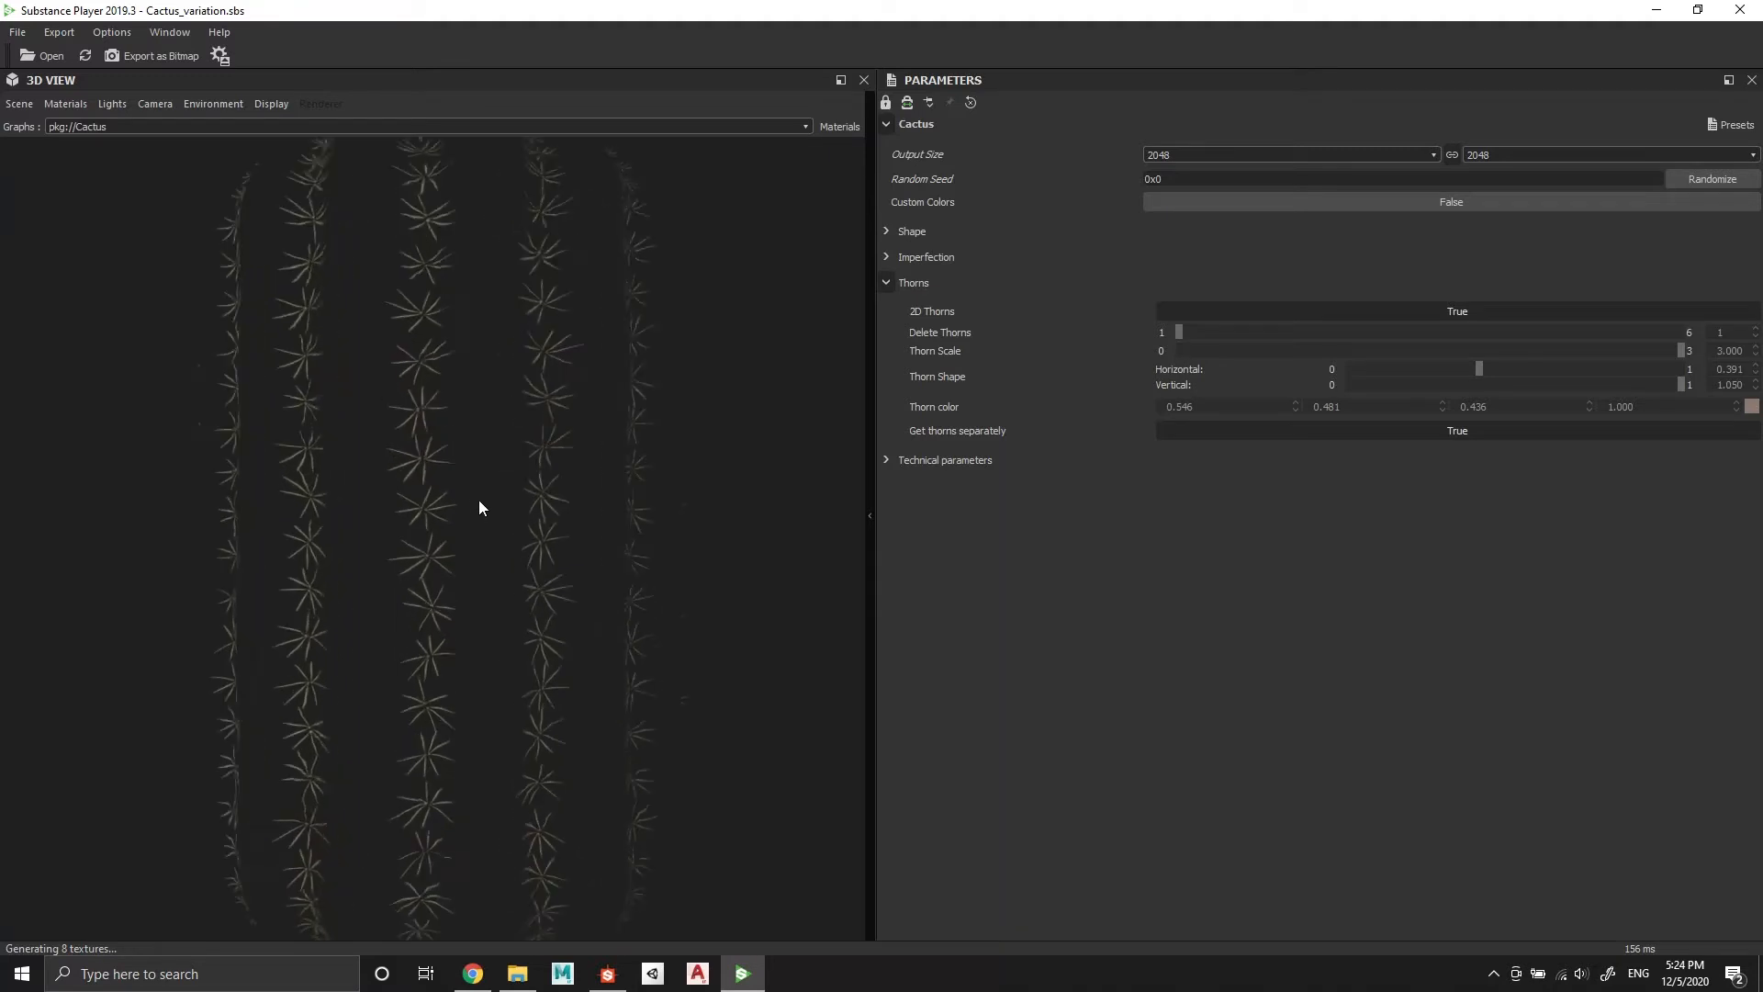
drag(480, 504, 580, 465)
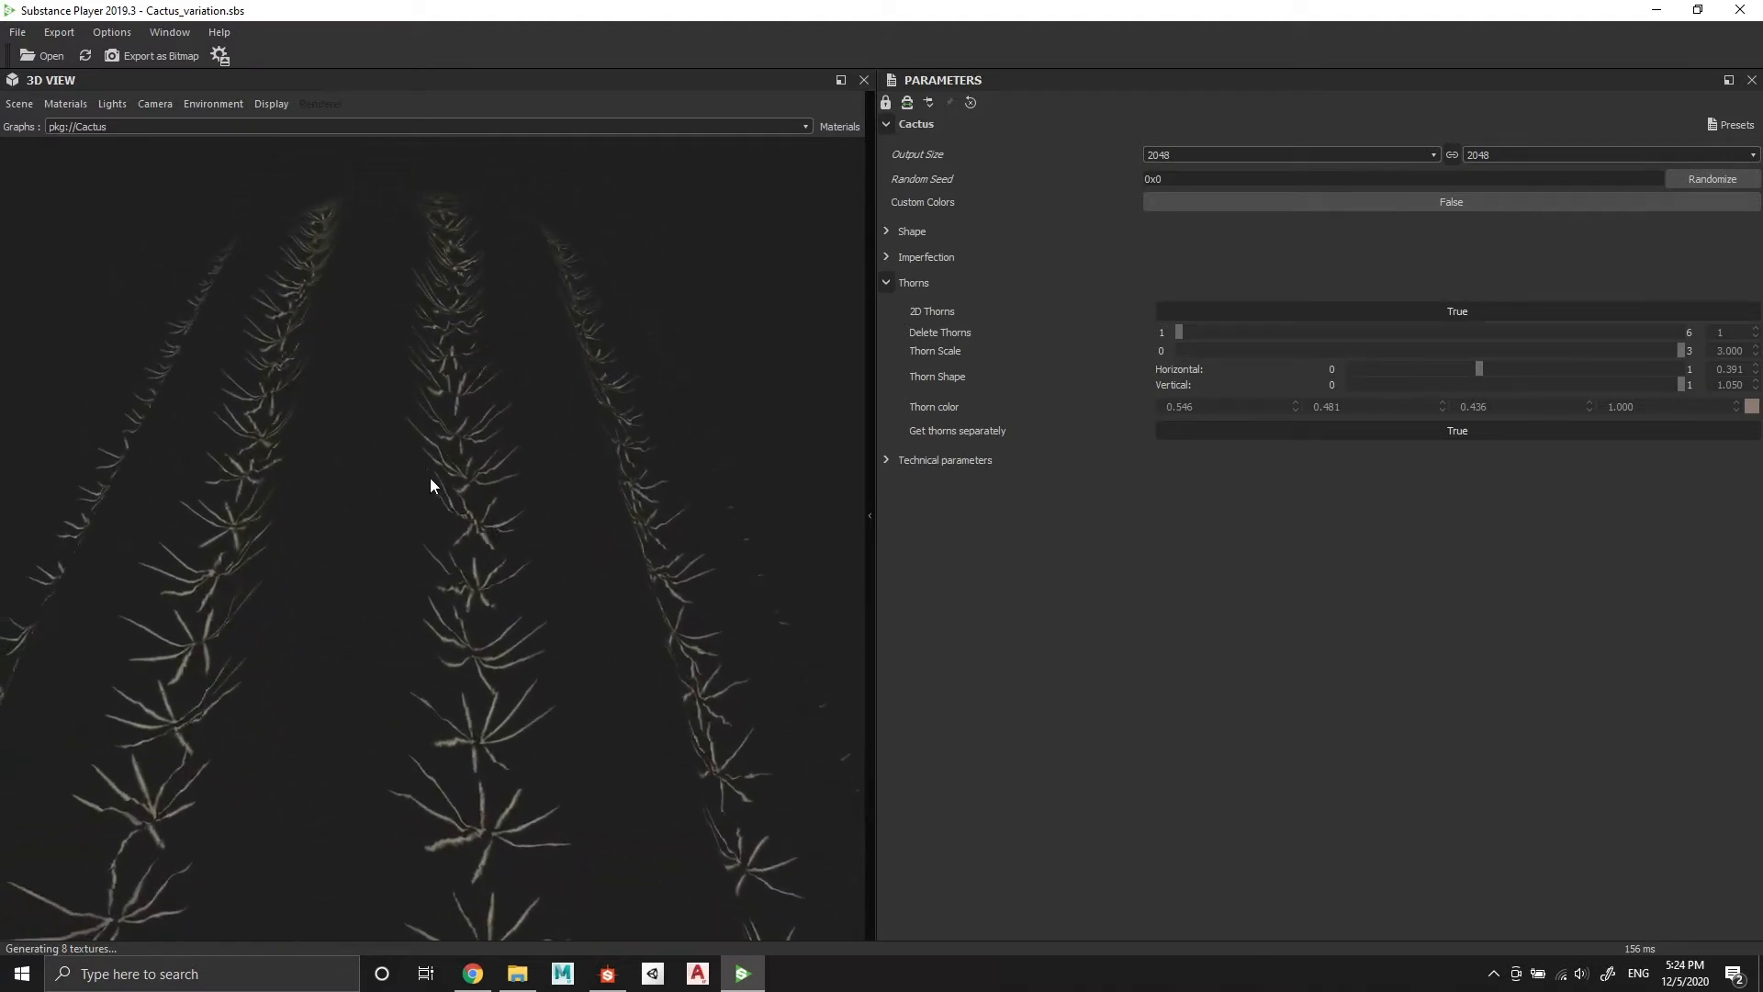
drag(415, 407, 652, 464)
drag(652, 457, 652, 448)
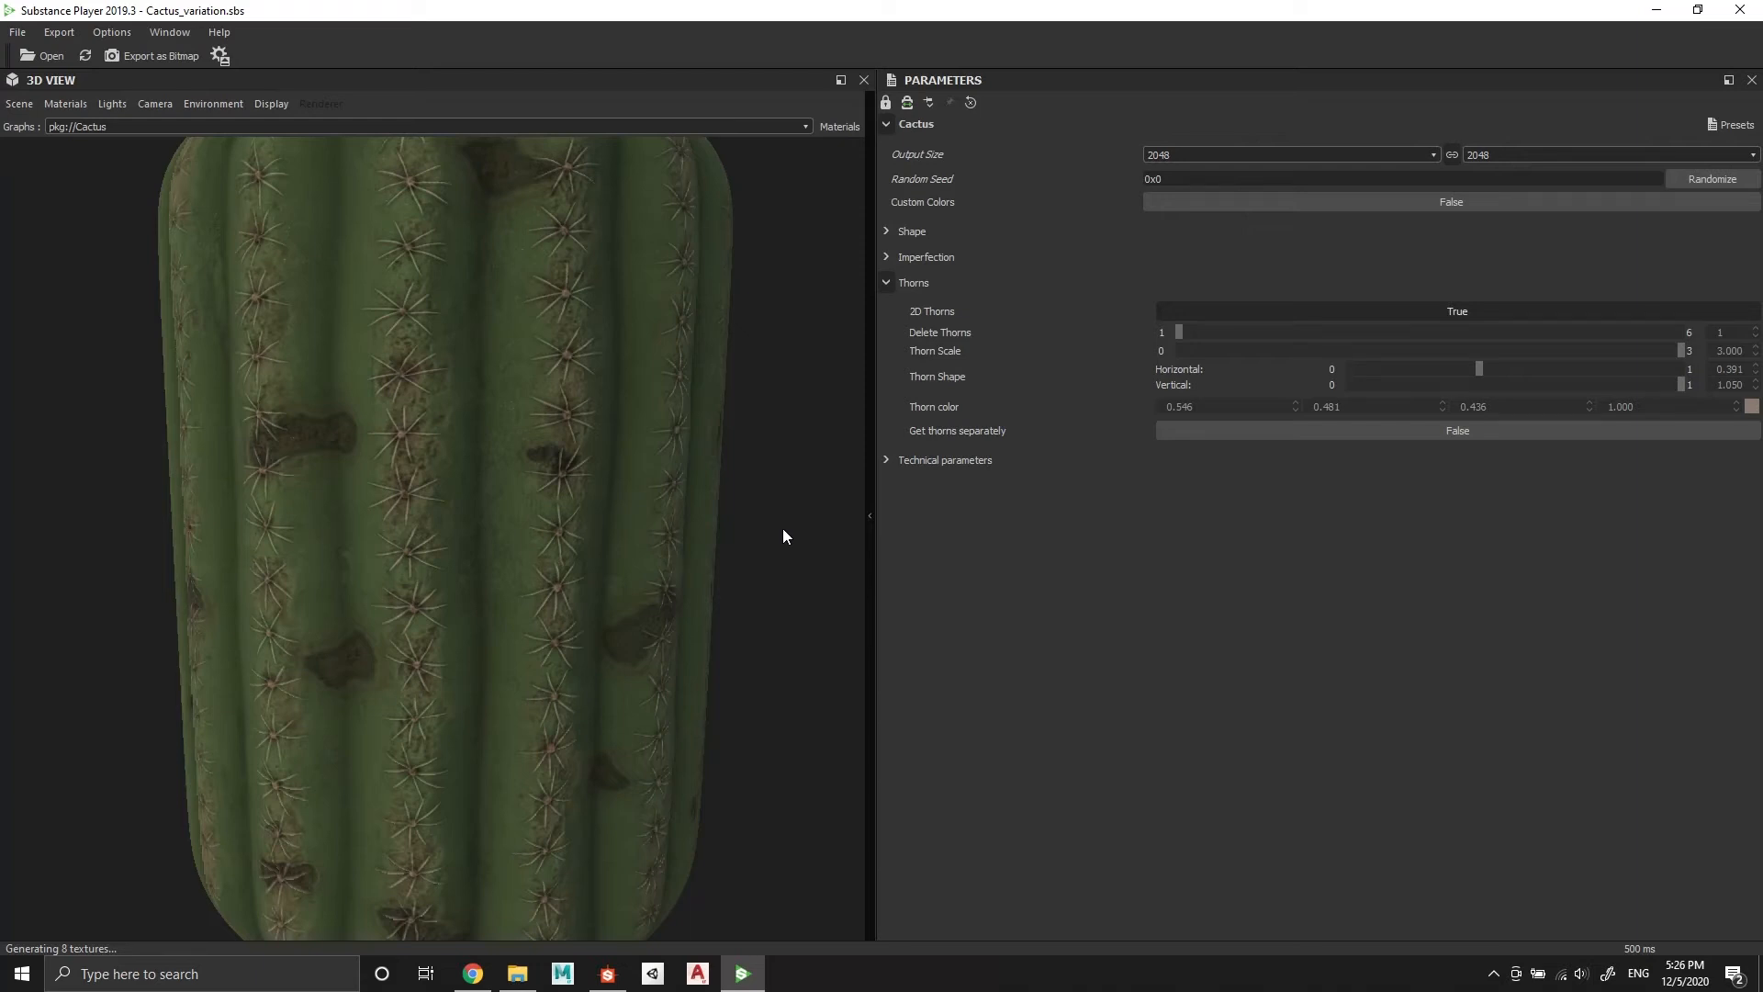
scroll(339, 437, down, 3)
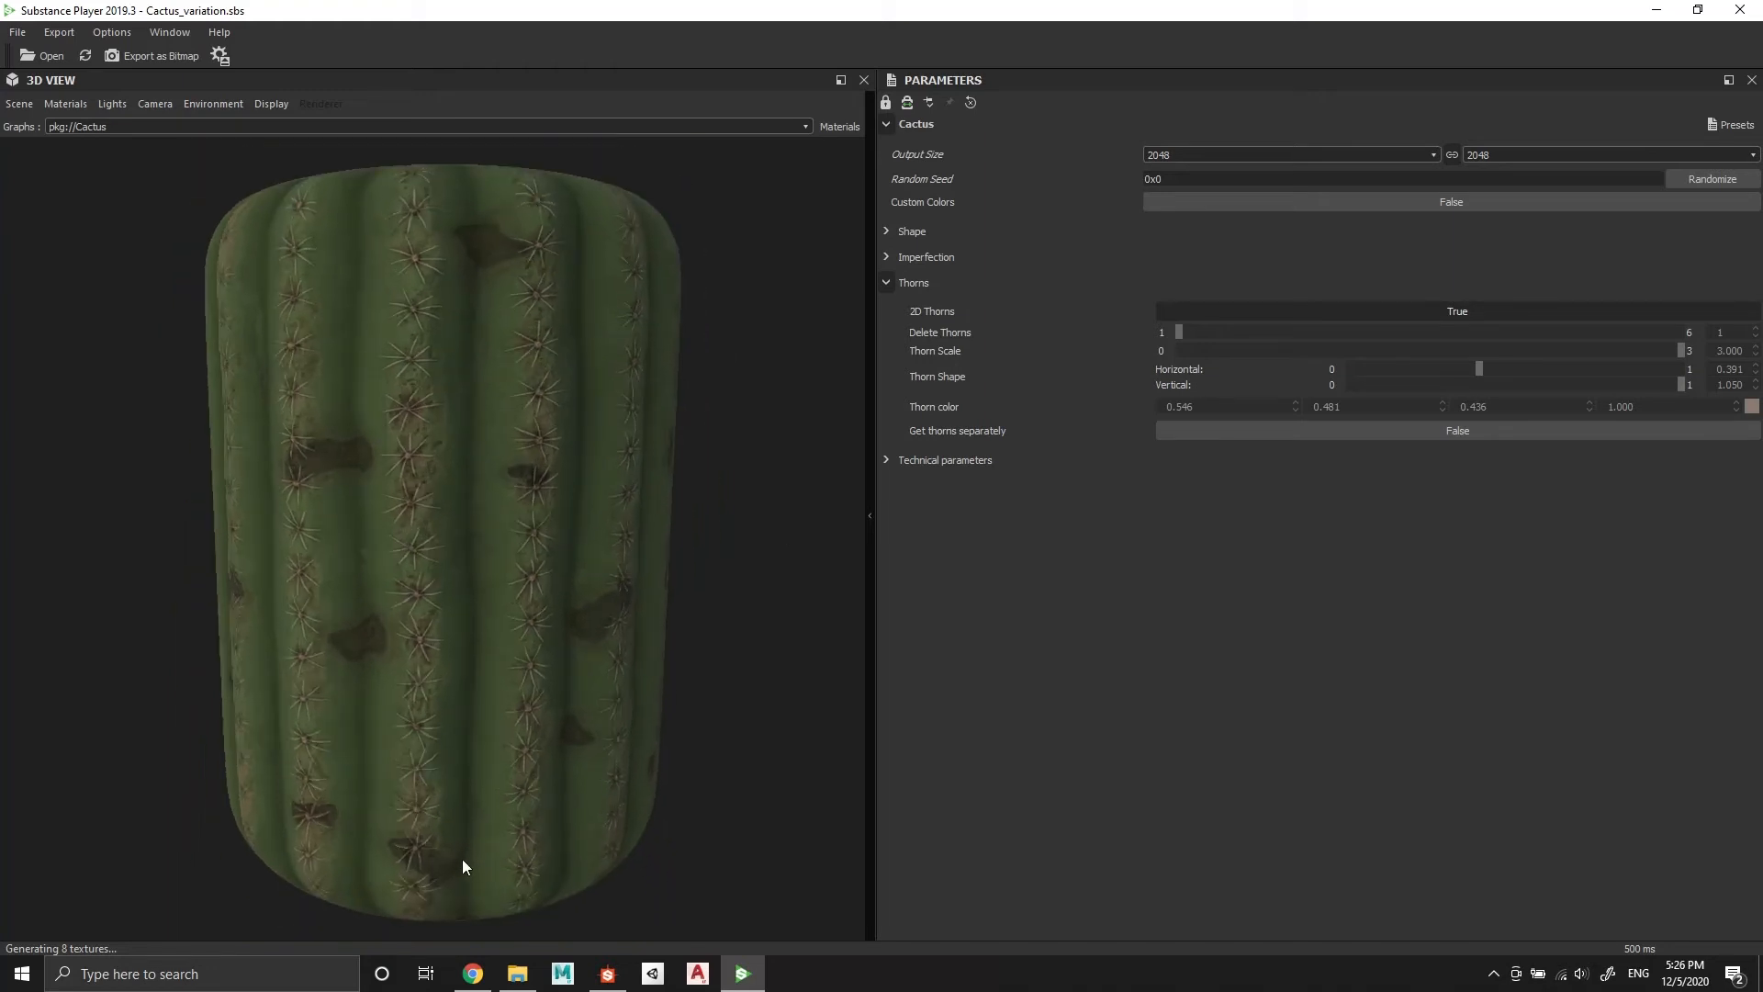
Switch to Chrome and view the Mexican Desert package pages on ArtStation and the Unity Asset Store
click(471, 975)
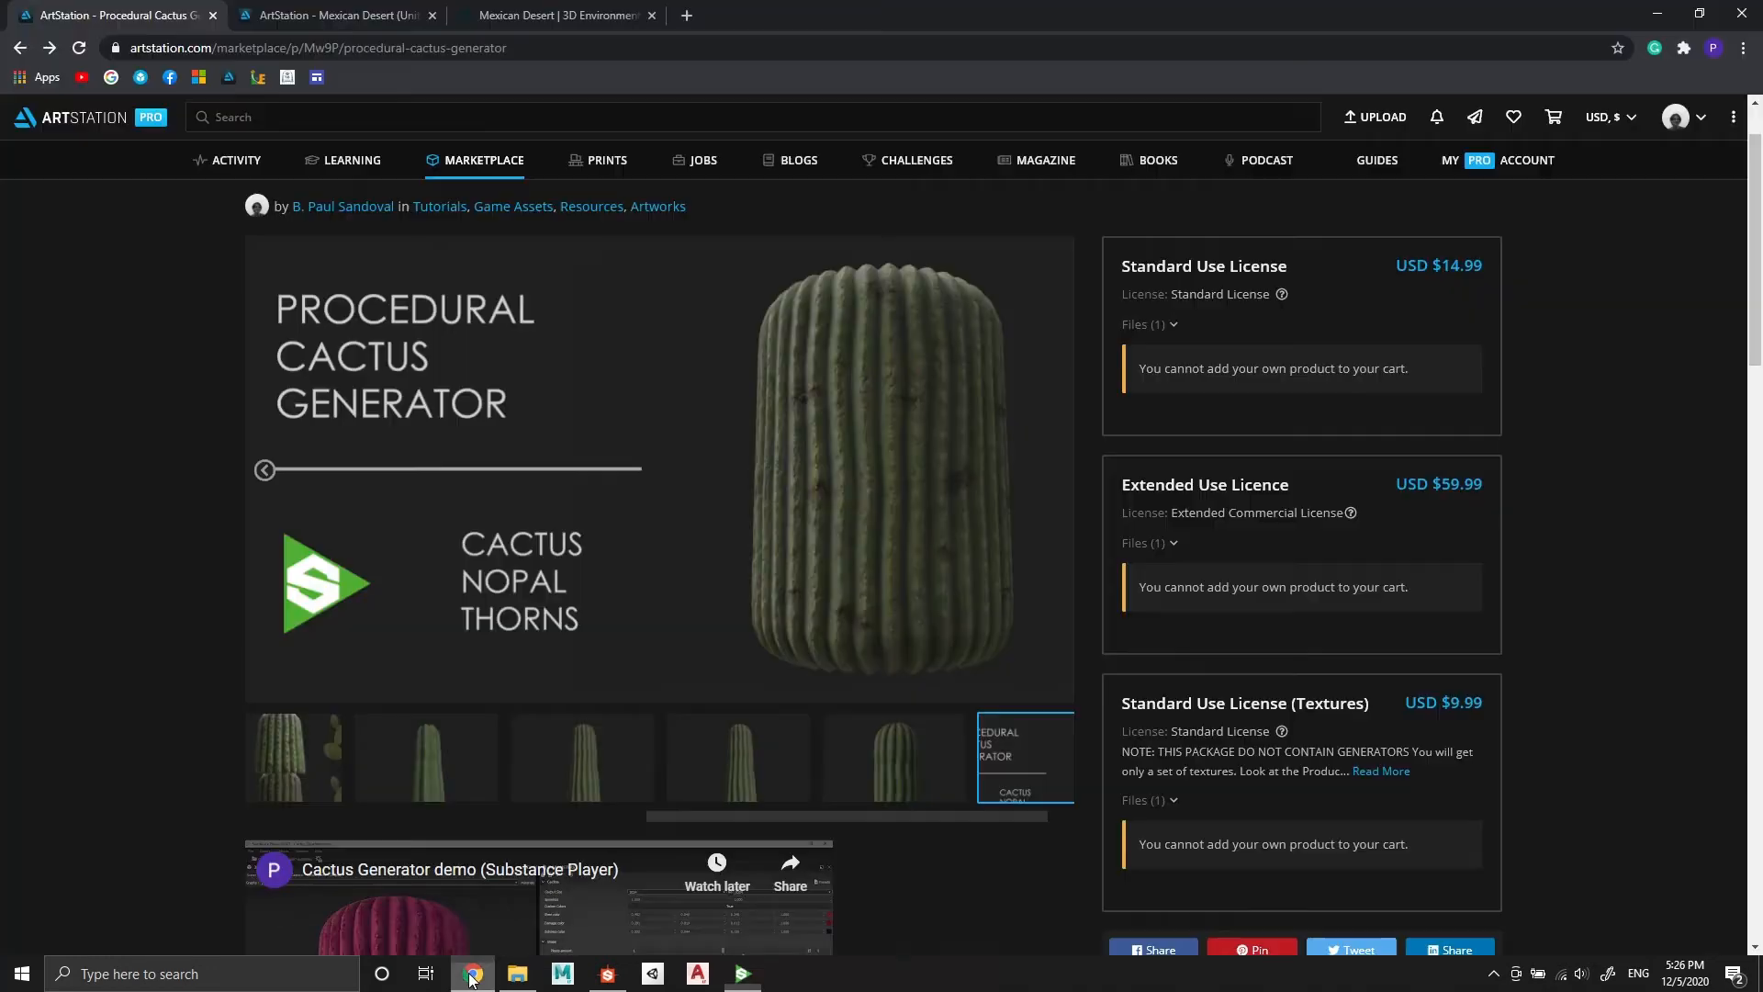
click(333, 17)
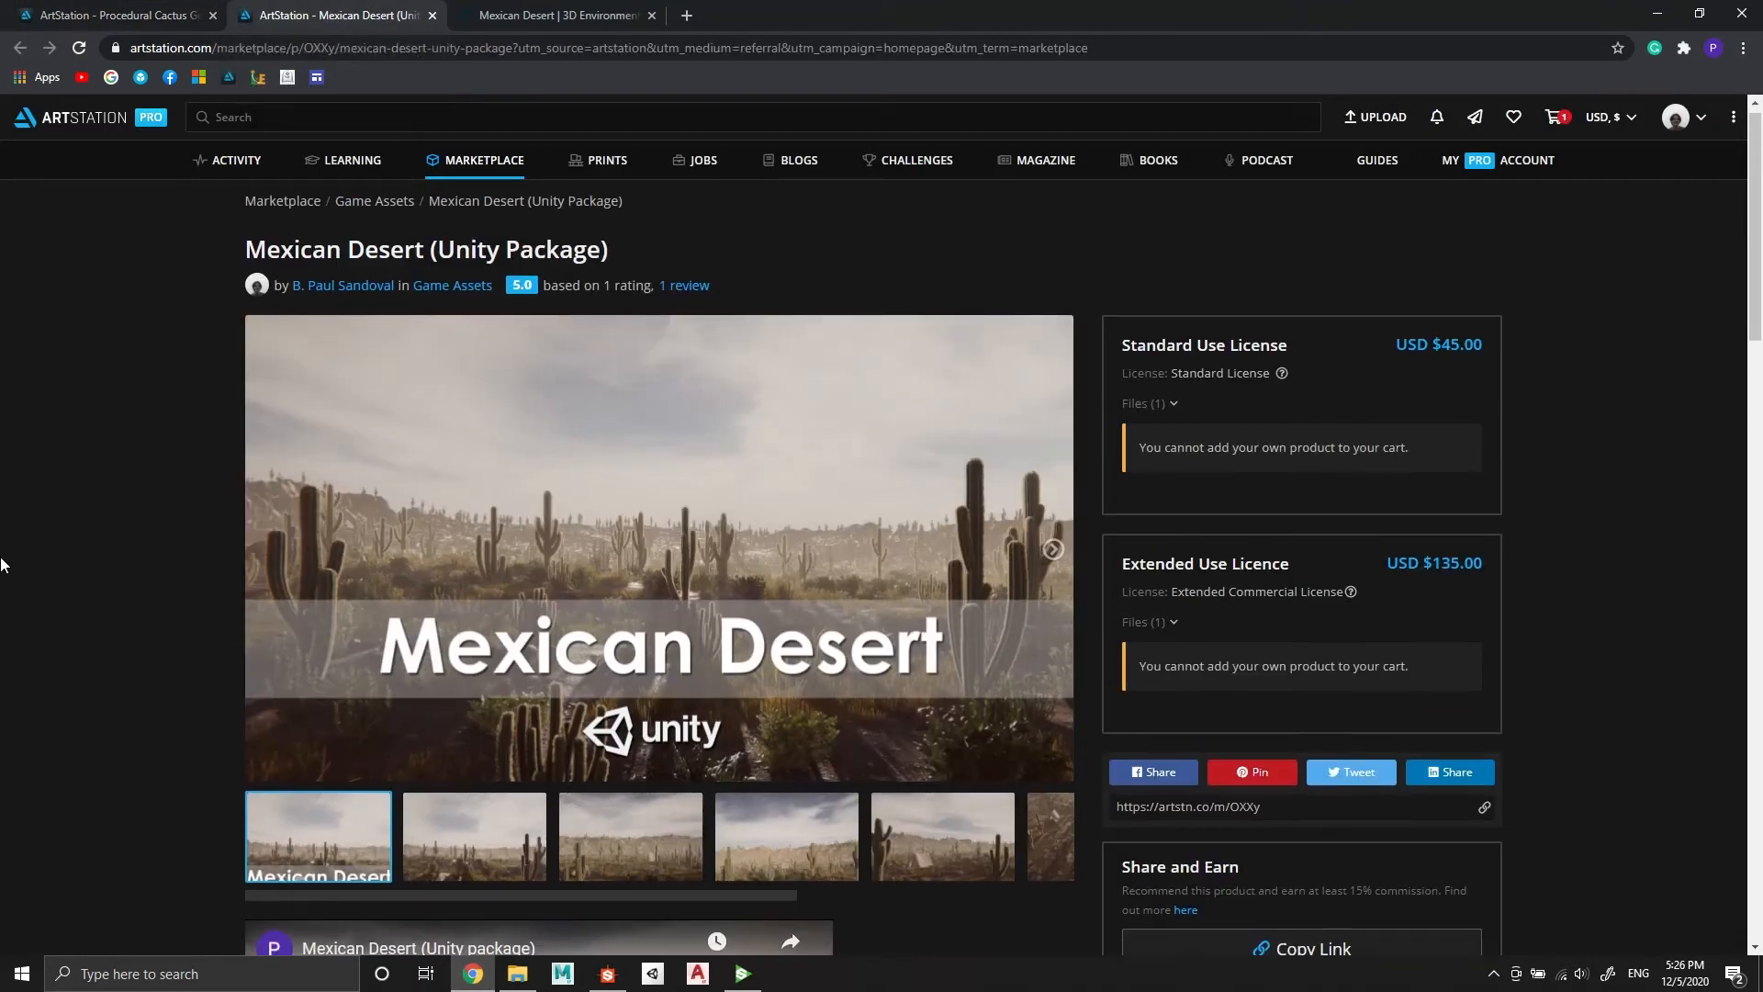
scroll(5, 560, down, 1)
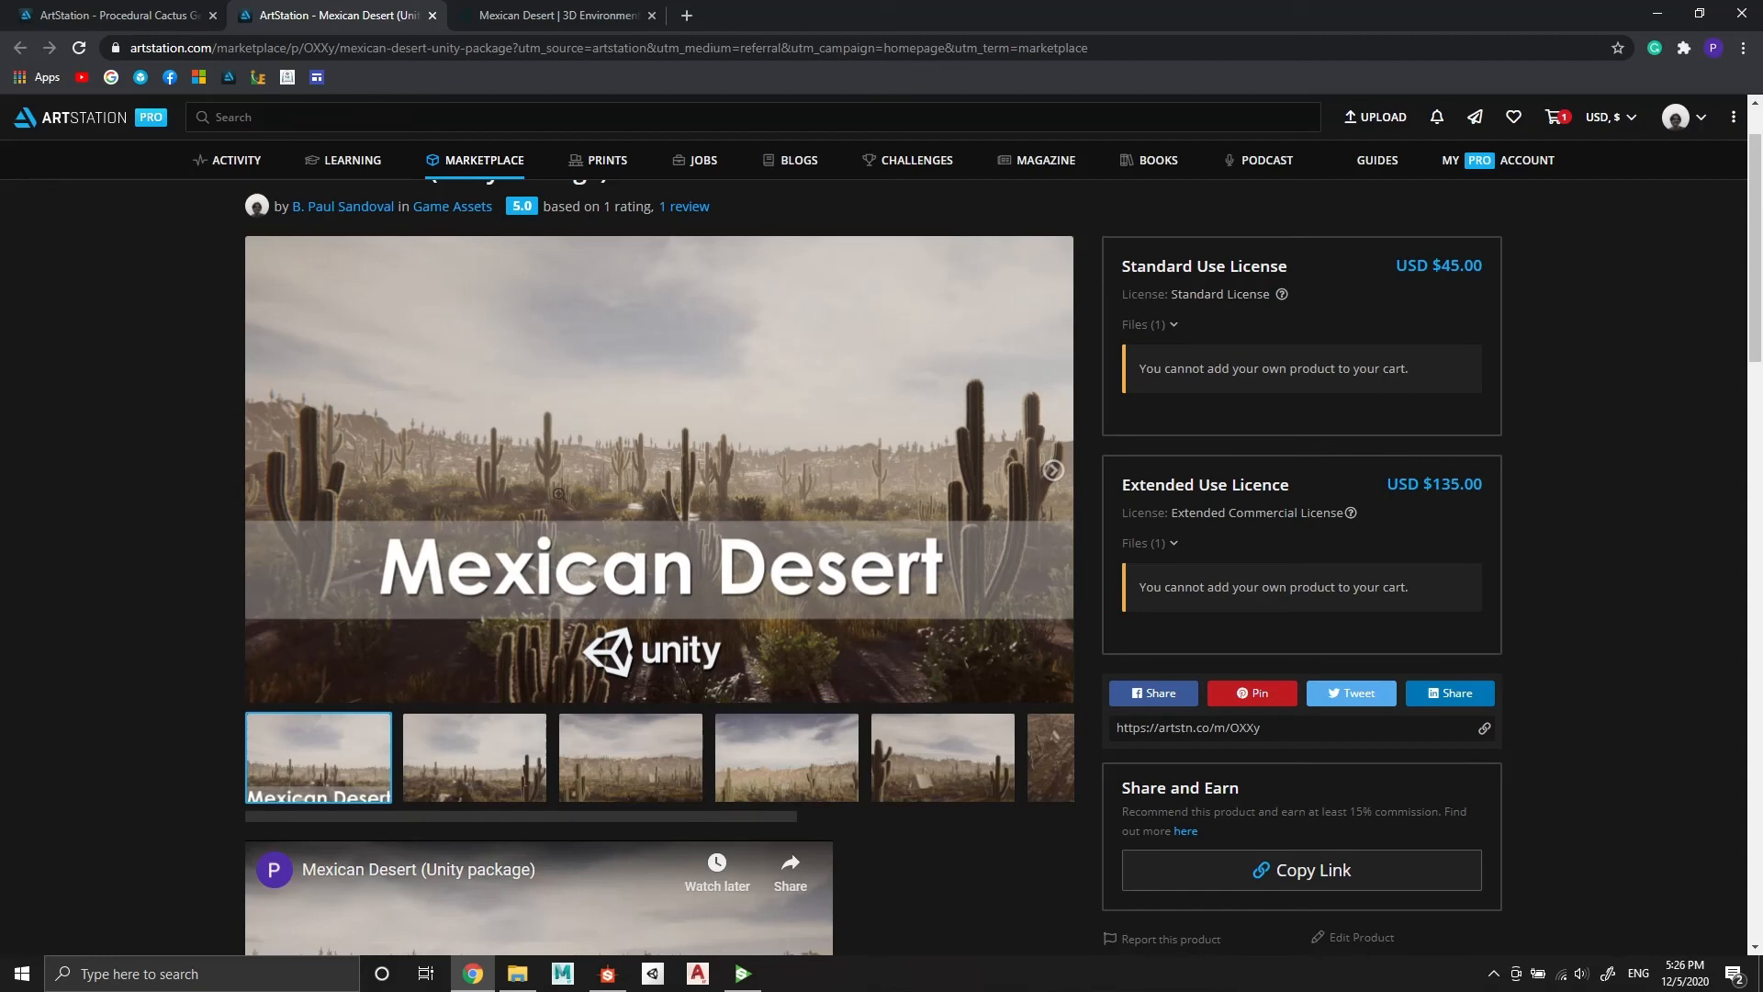
click(512, 9)
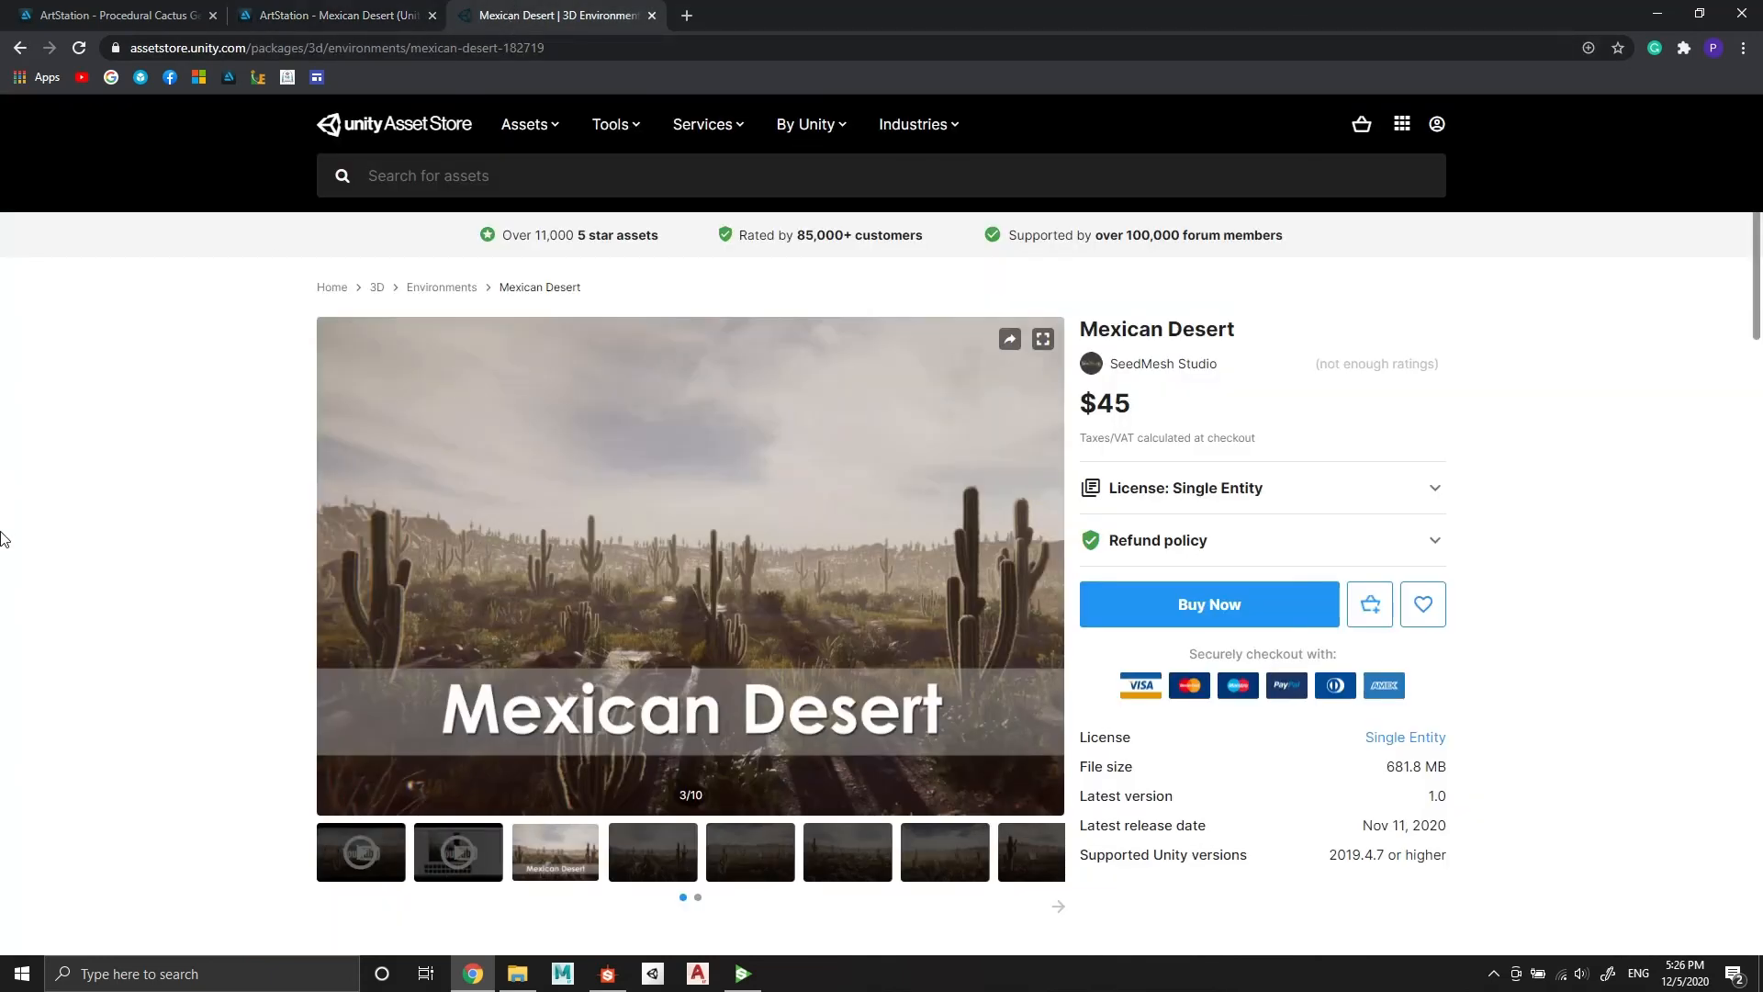